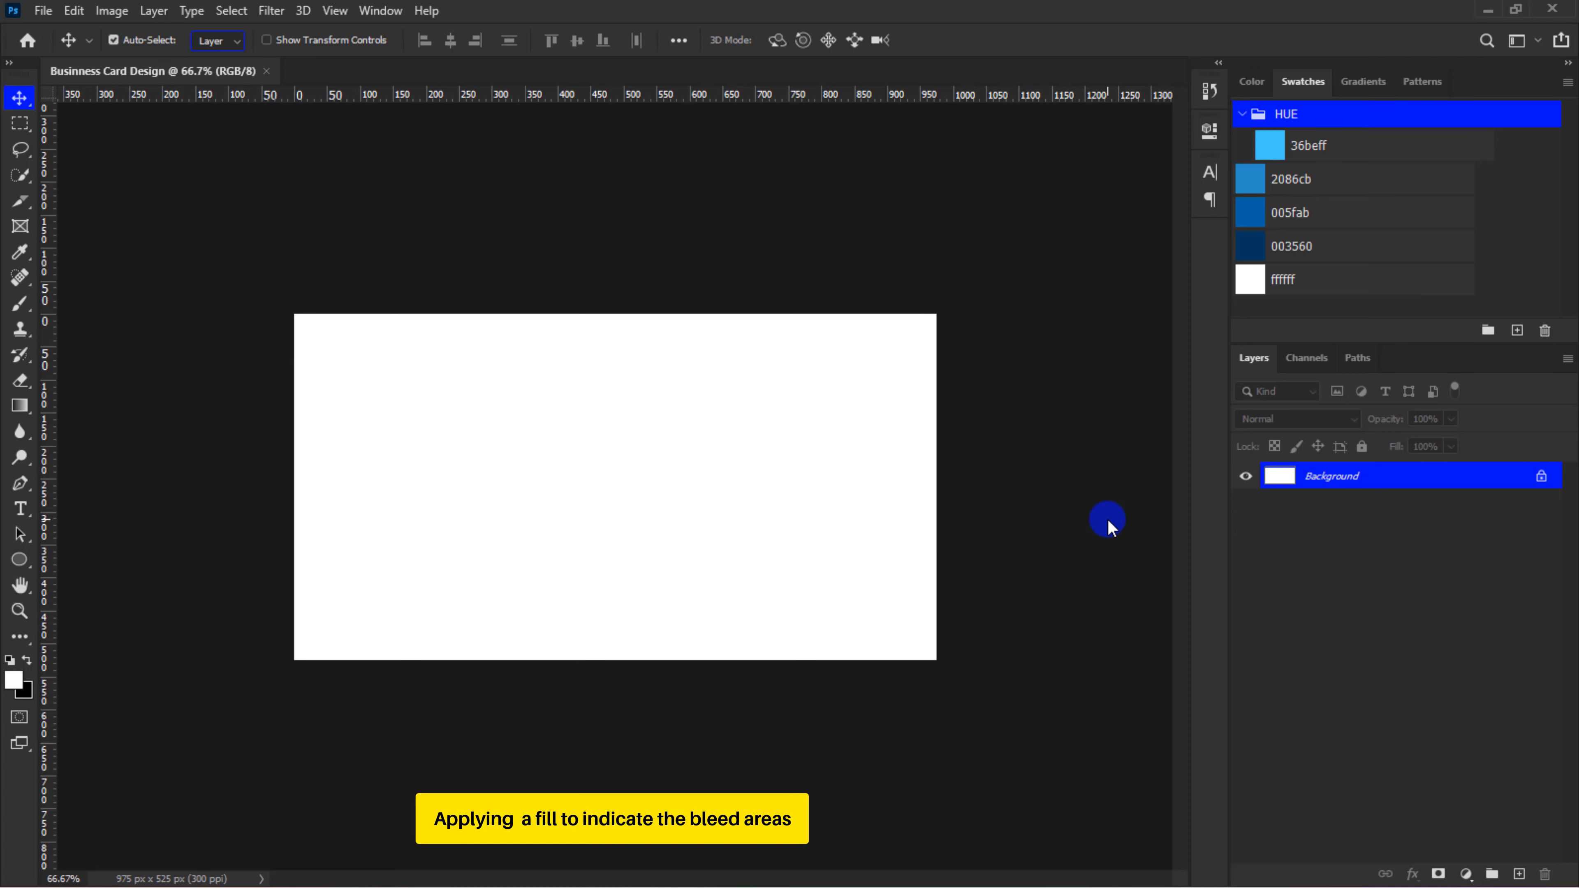
Set the foreground colour to swatch 003560, and swap it with the background colour
click(17, 684)
click(1250, 248)
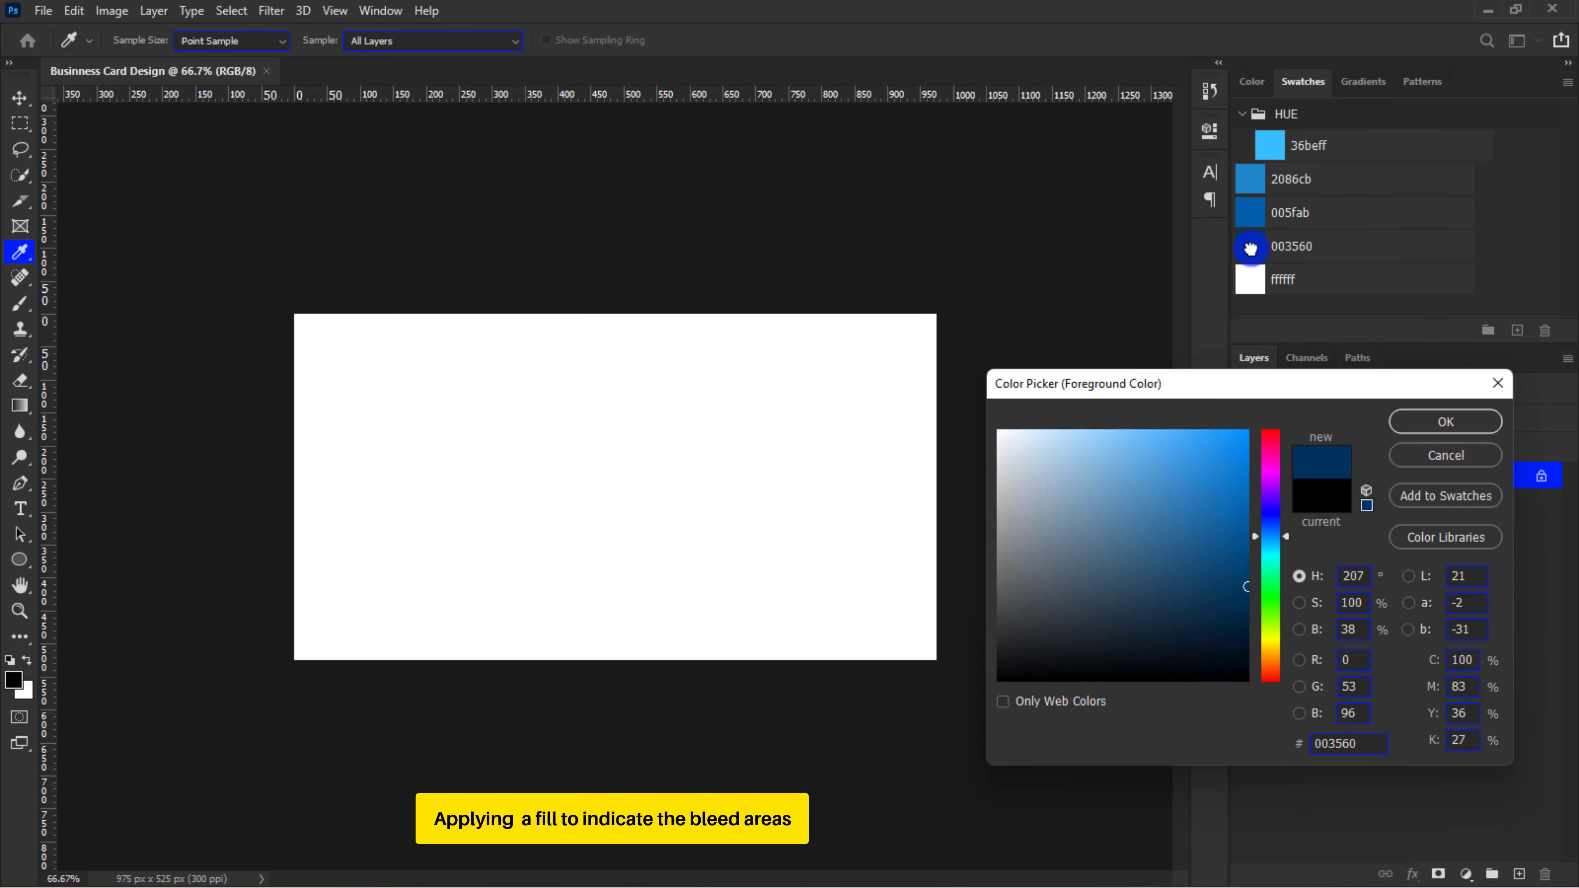
click(1443, 423)
key(v)
key(x)
click(1249, 364)
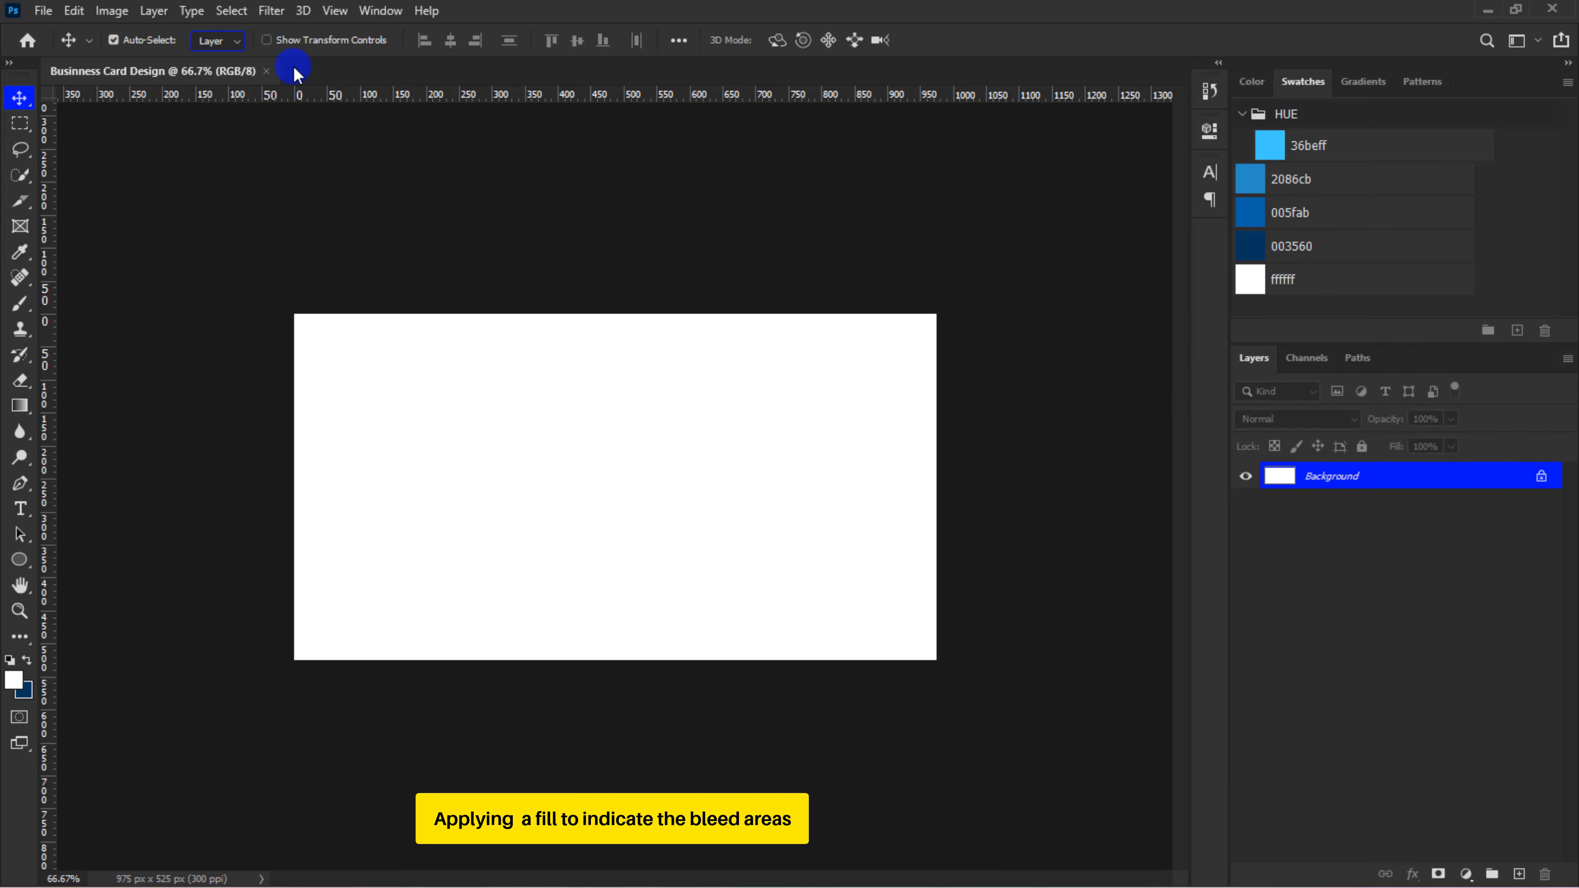
Enlarge the canvas to 3.5 by 2 inches from the centre, filling the extension with the background colour
click(112, 11)
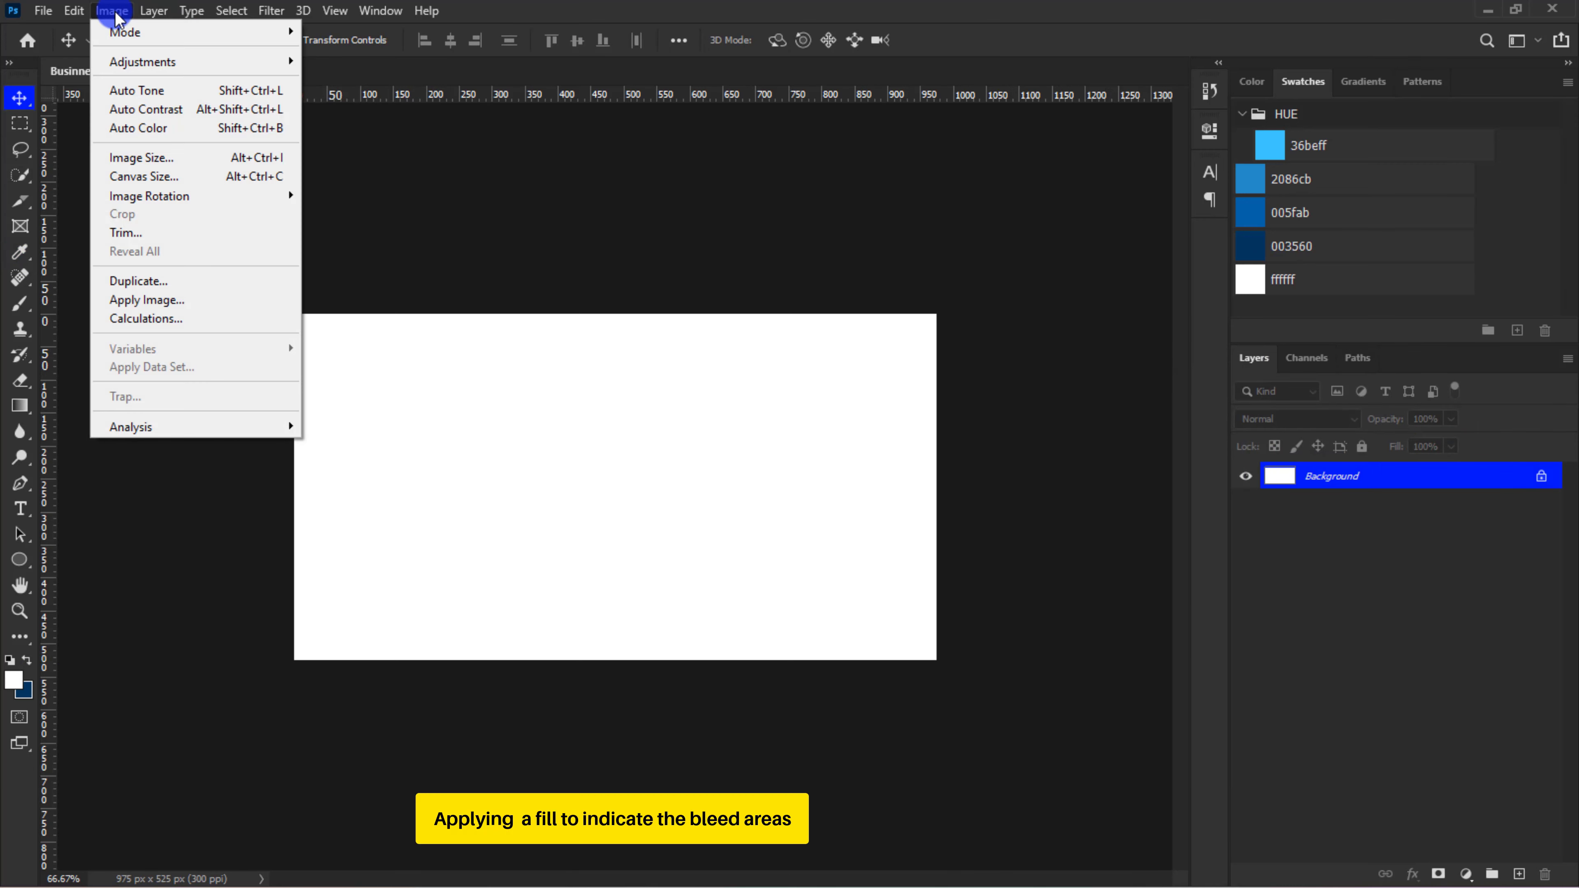
click(140, 170)
click(844, 302)
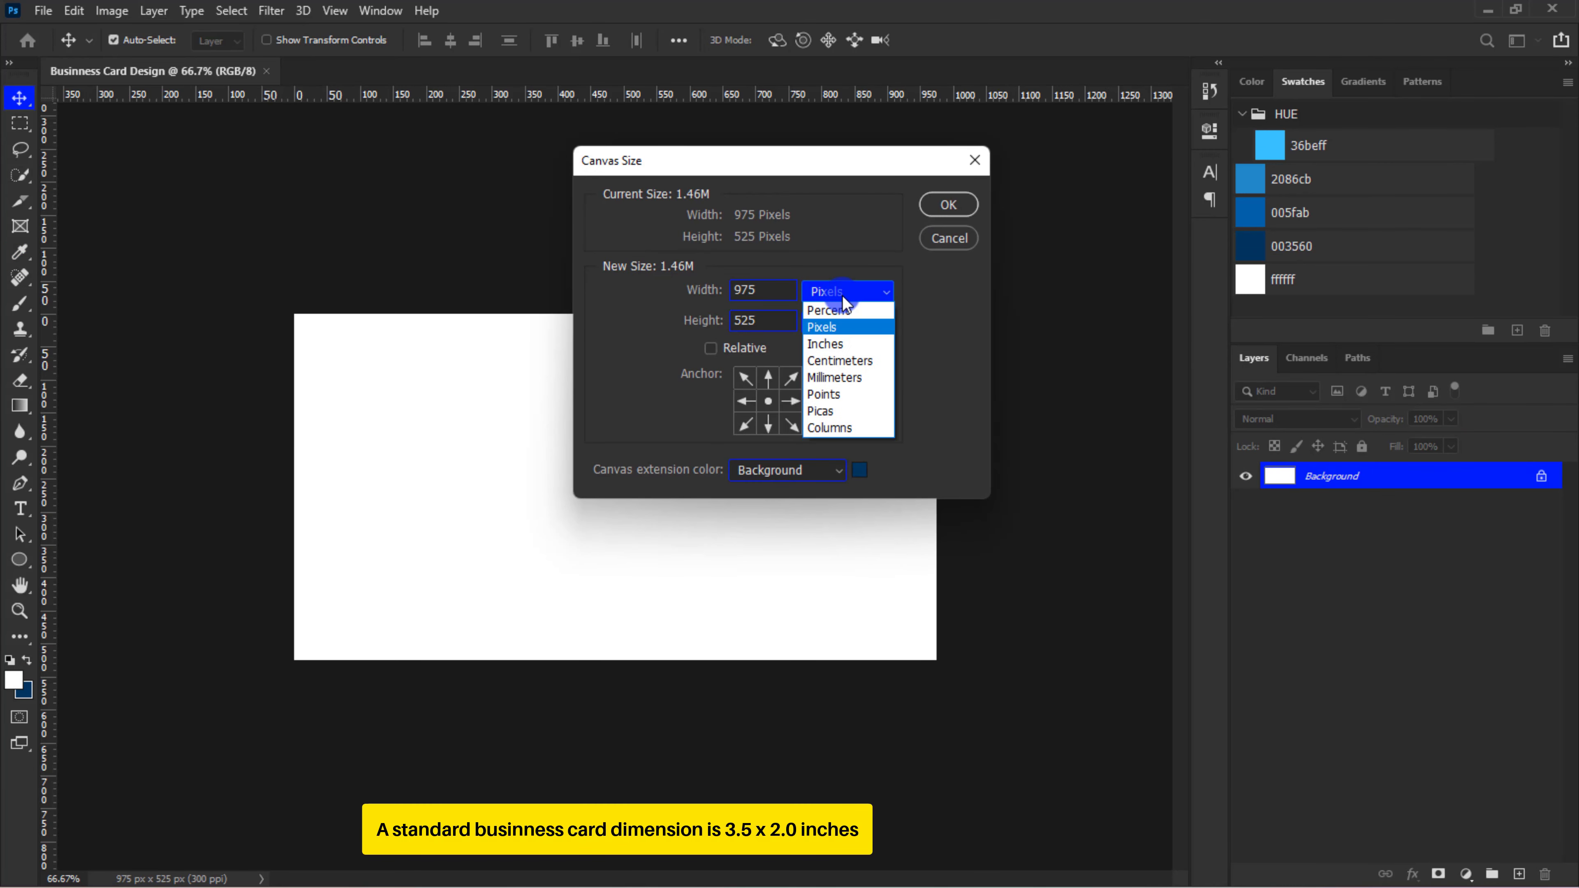
click(838, 340)
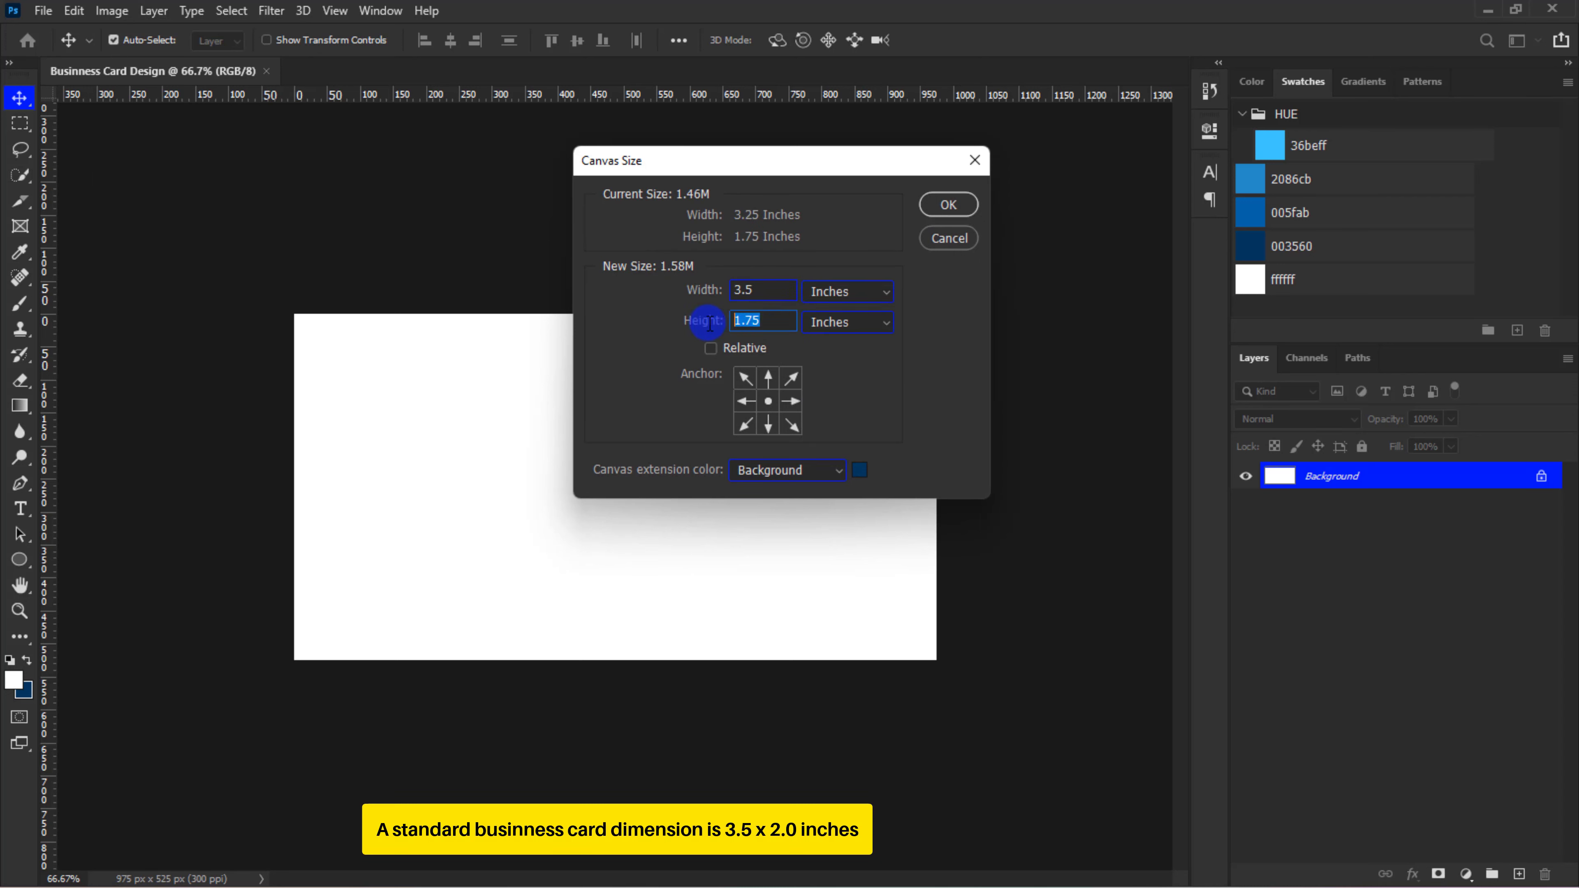
click(940, 203)
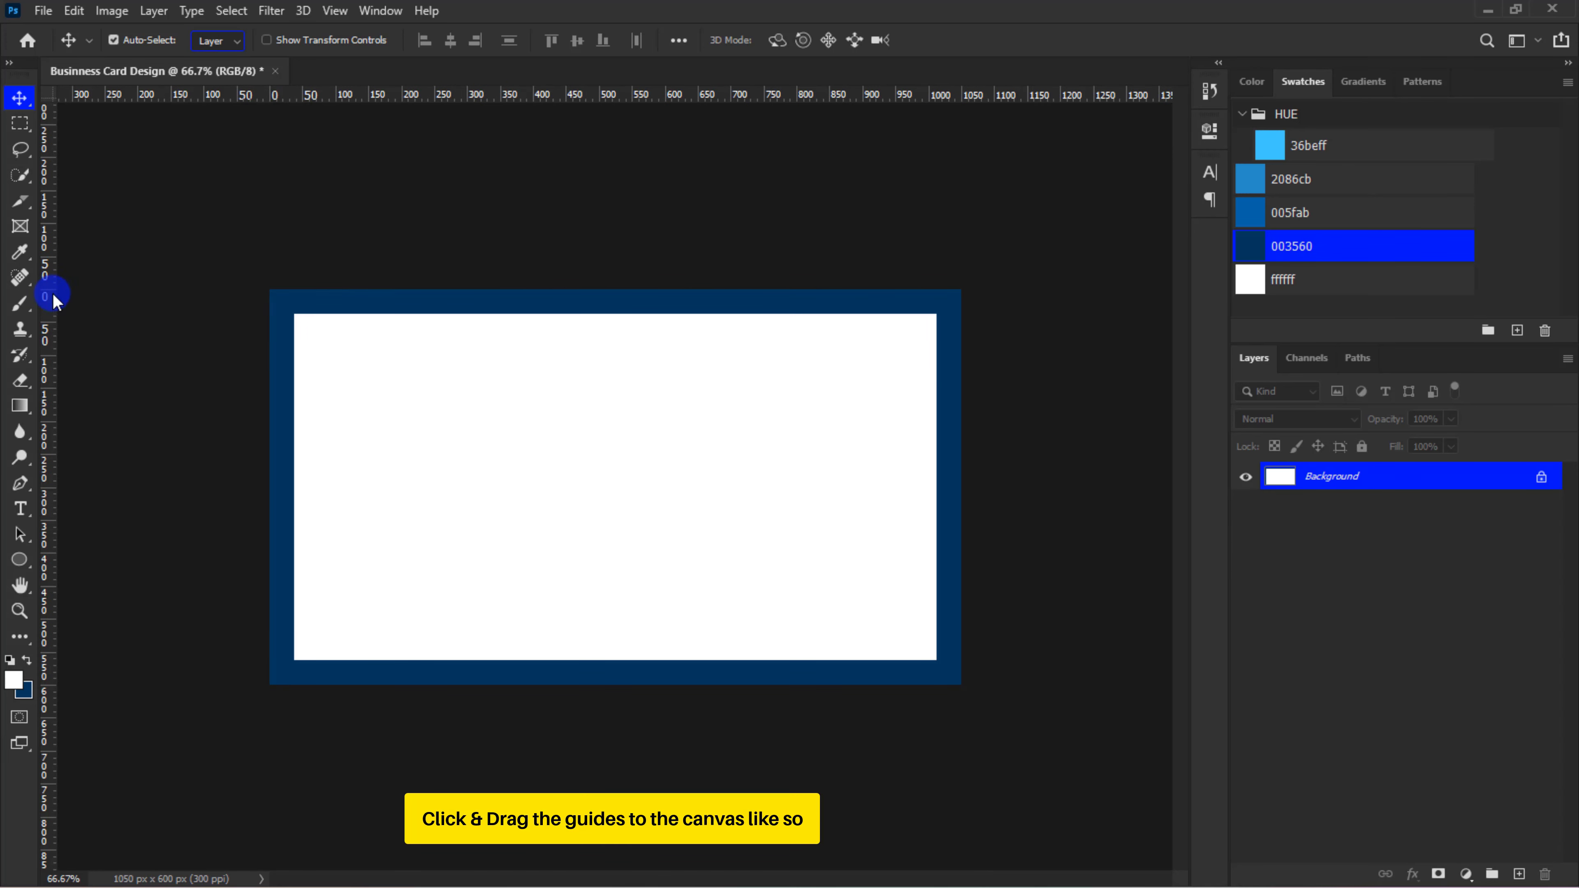
Place guides along all four edges of the white area inside the dark blue border
drag(52, 298, 293, 314)
drag(416, 99, 409, 660)
drag(112, 472, 935, 535)
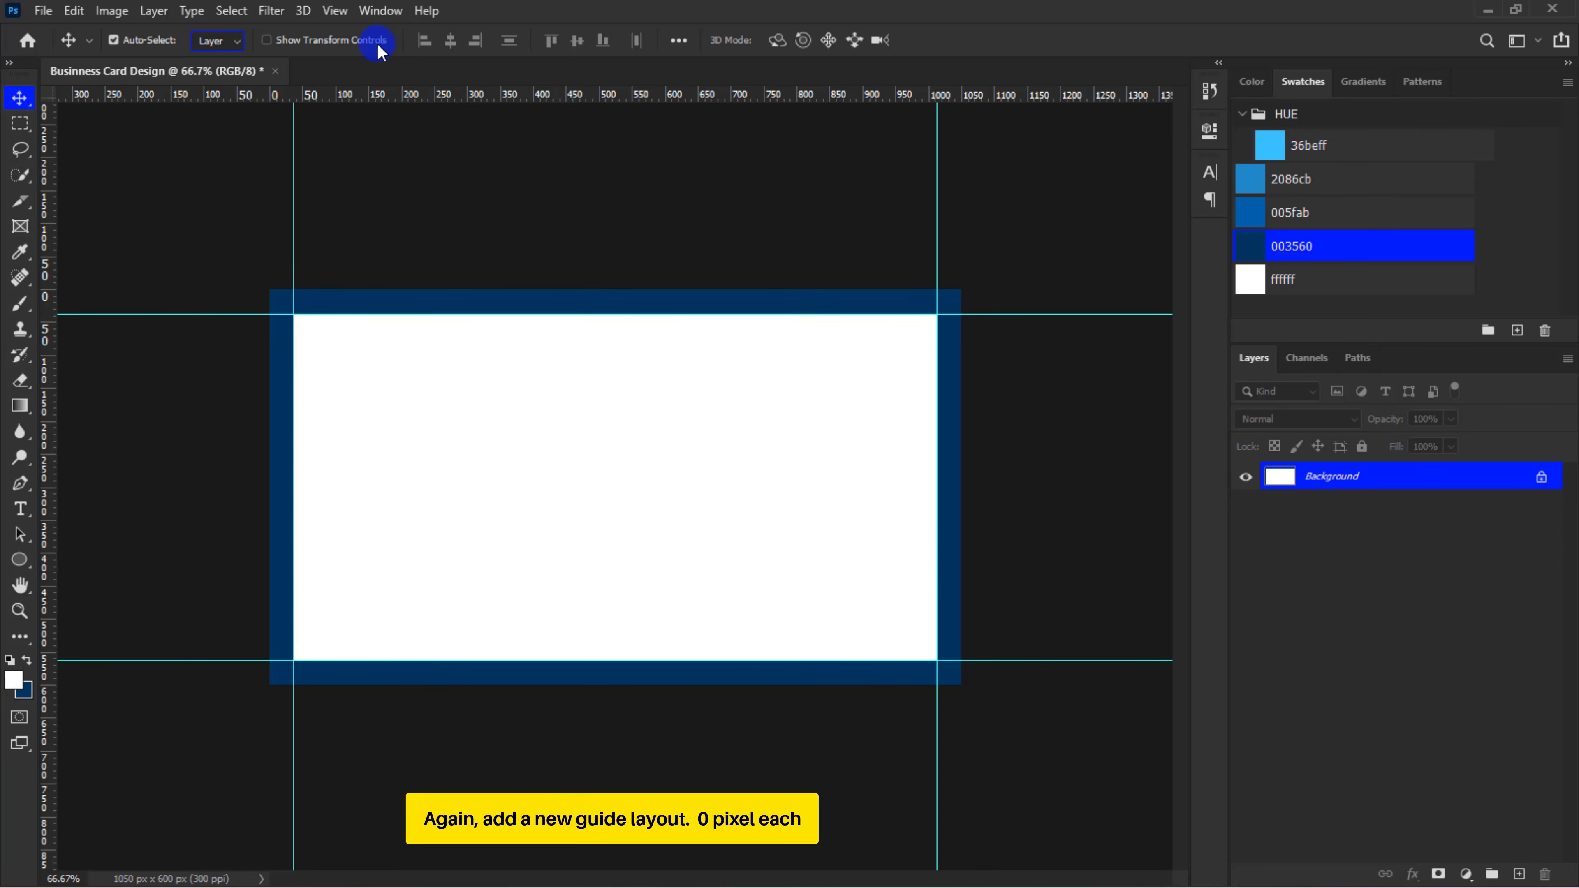
Add a new guide layout without columns, using margins of 0 px at the top, left, bottom and right of the canvas
click(334, 11)
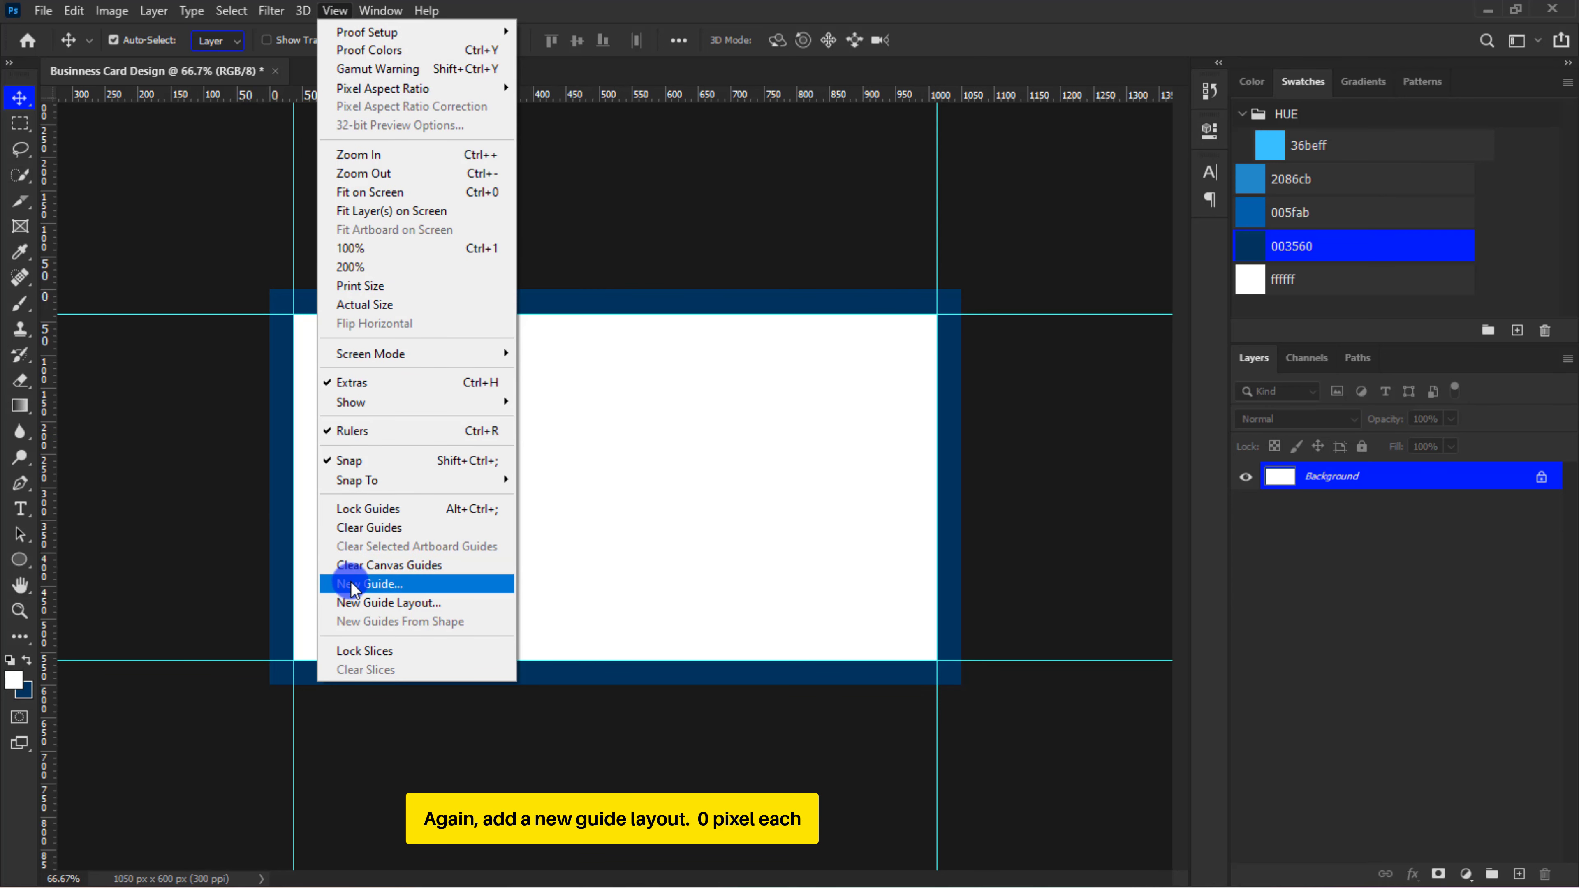
click(356, 603)
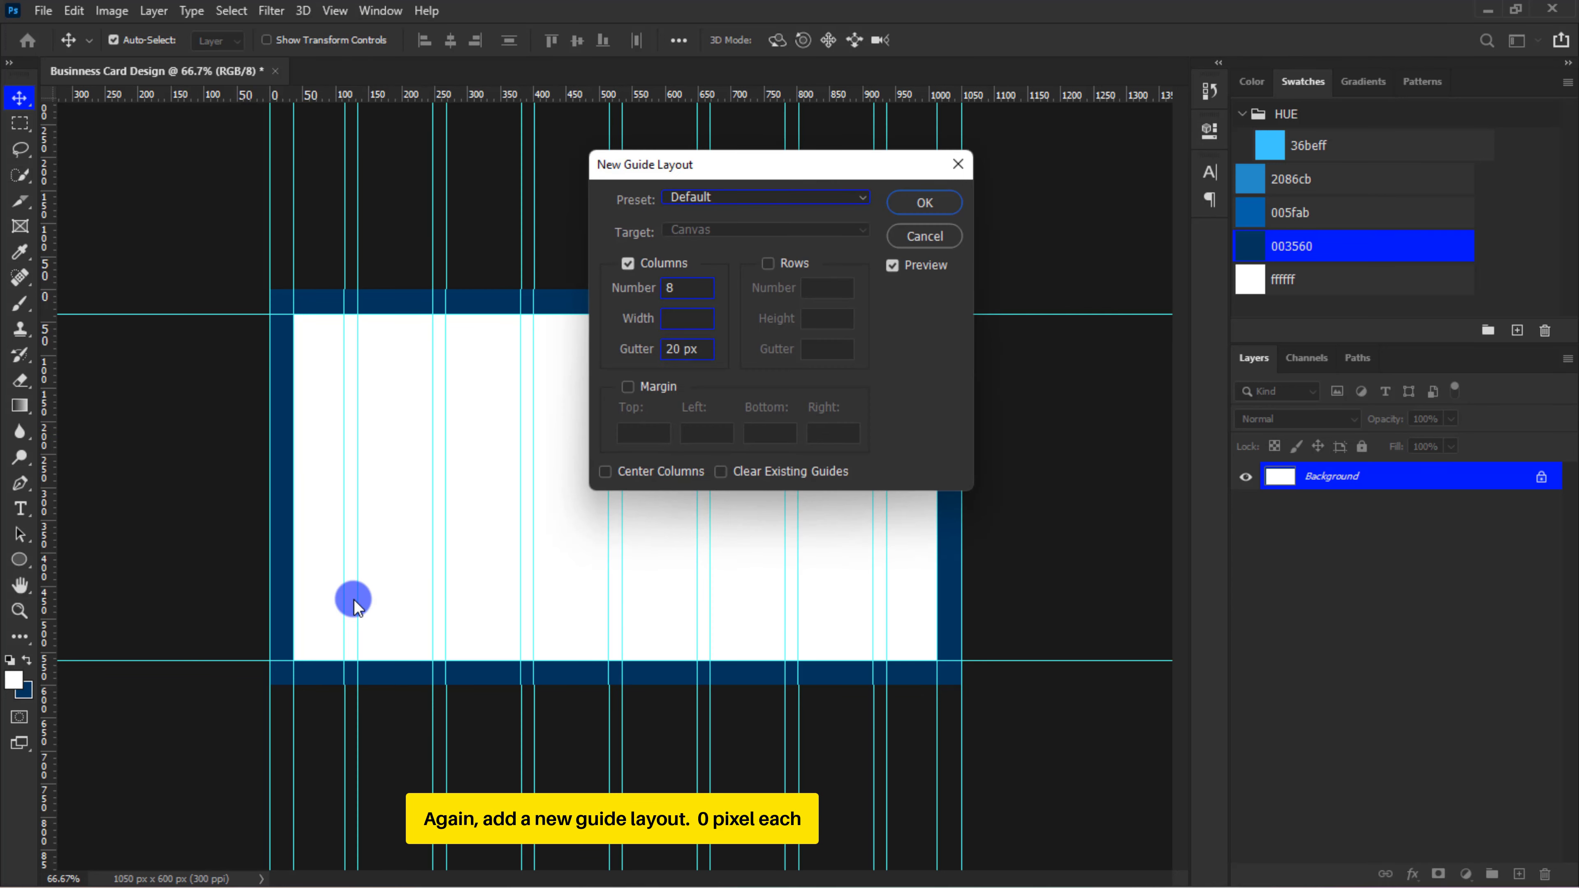
click(628, 263)
click(627, 393)
click(631, 433)
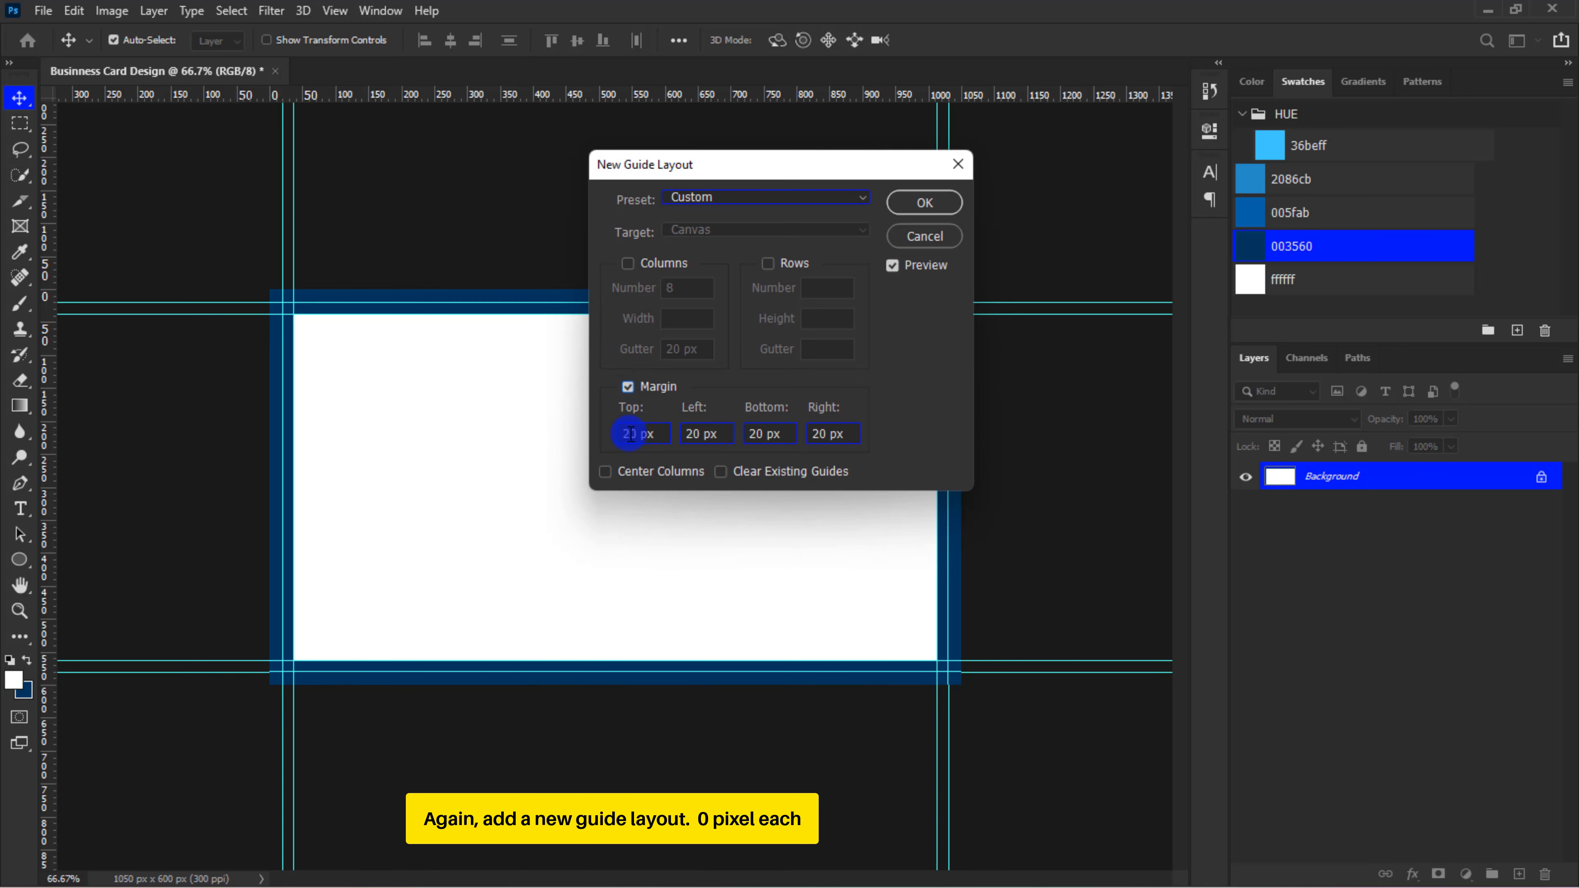
key(Delete)
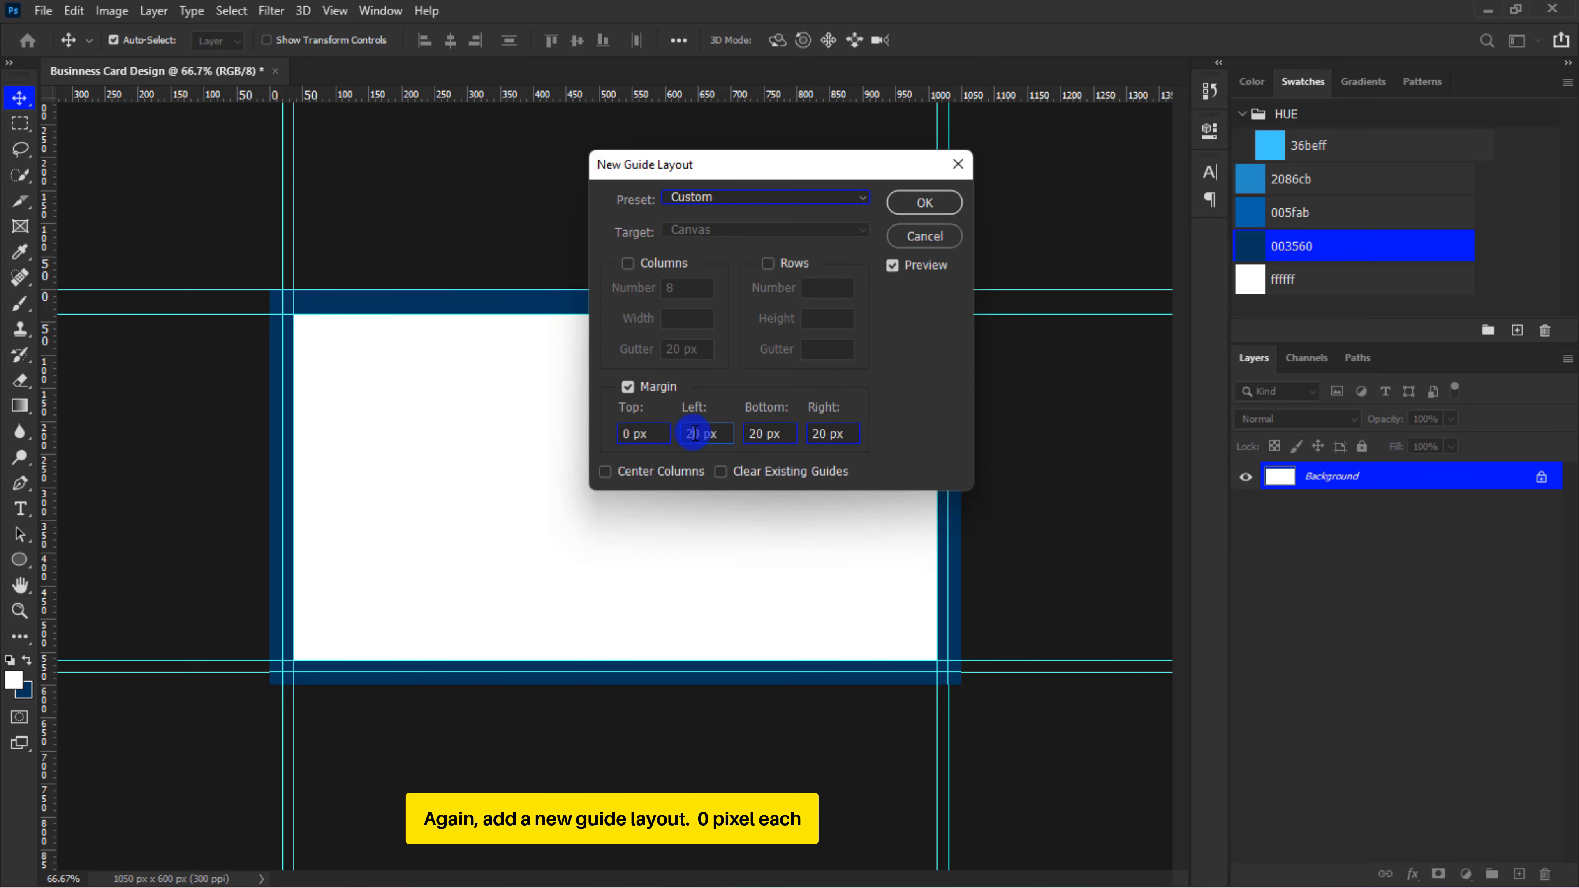
click(688, 433)
key(Delete)
click(749, 434)
key(Delete)
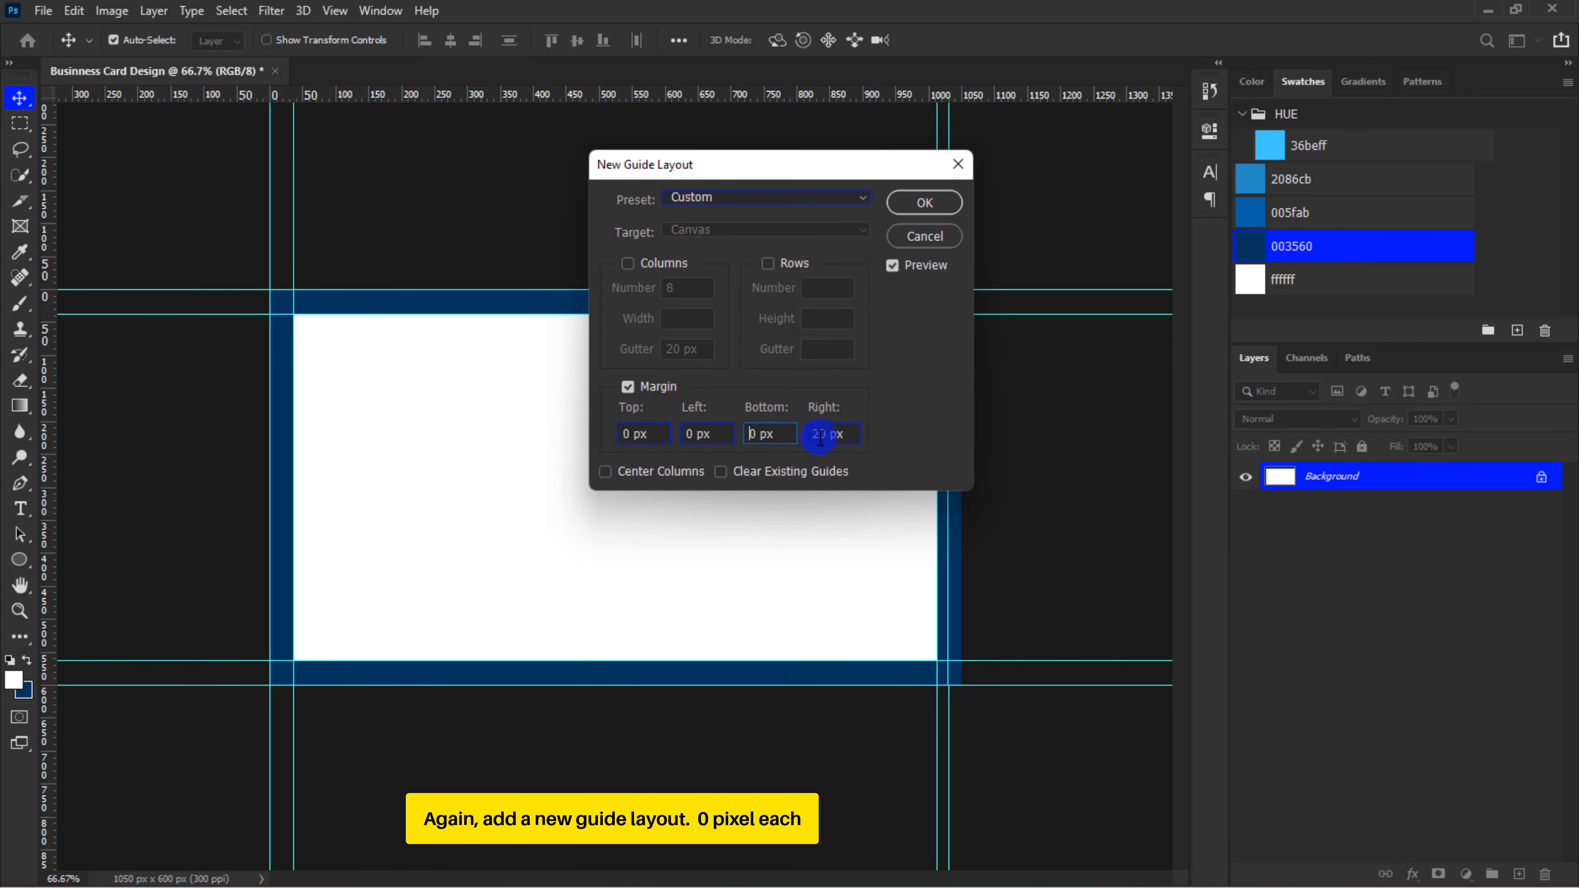
key(Delete)
click(923, 204)
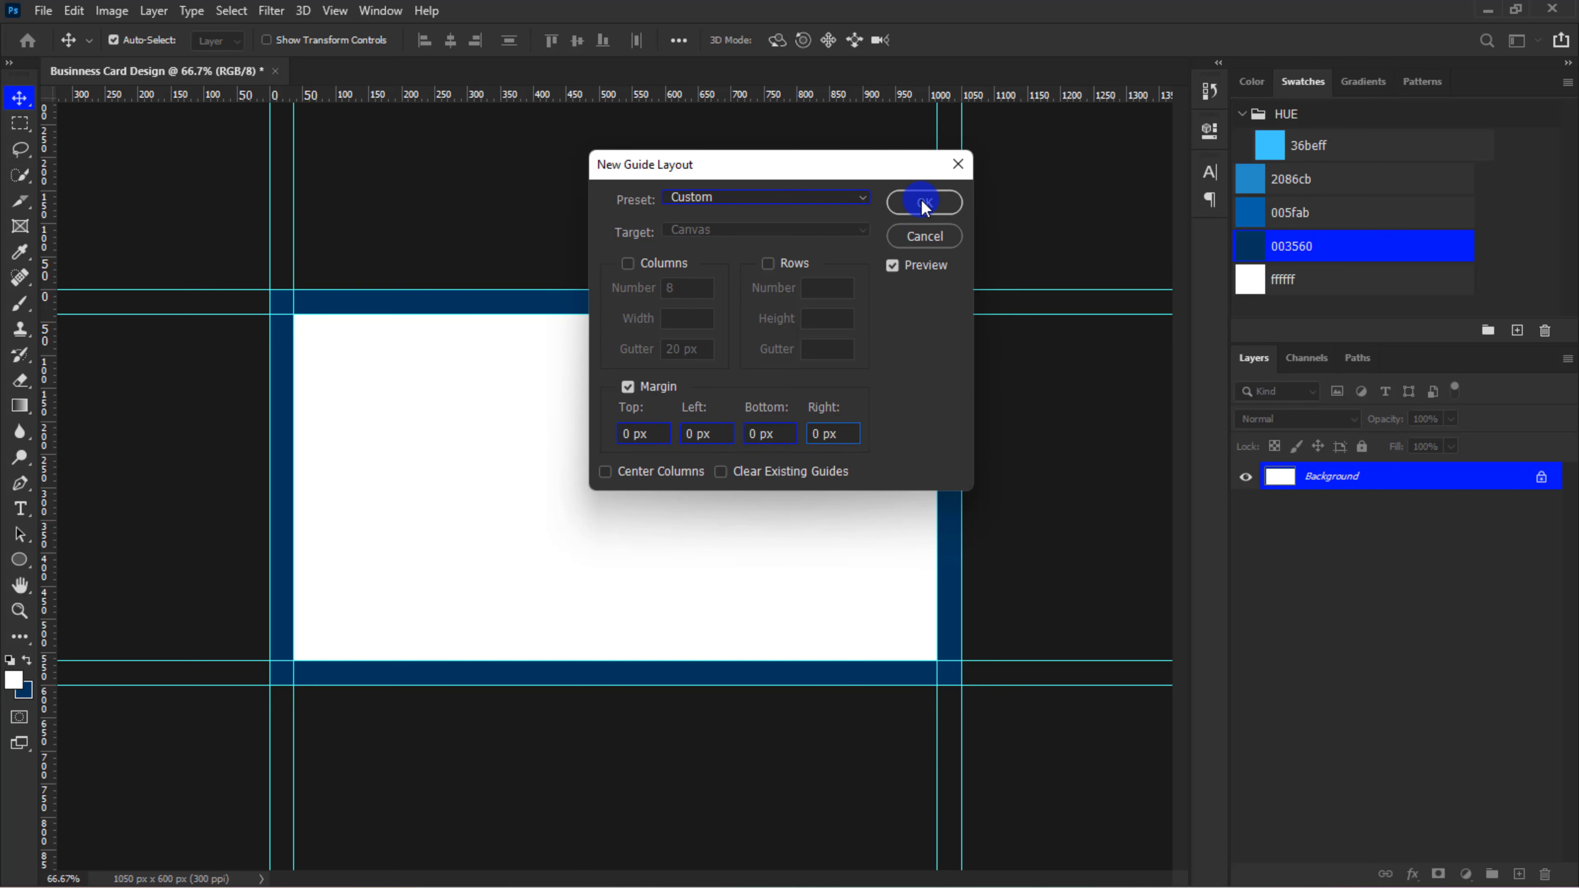
Enlarge the canvas to 3.75 by 2.25 inches from the centre to create the bleed, using the background extension colour
click(122, 11)
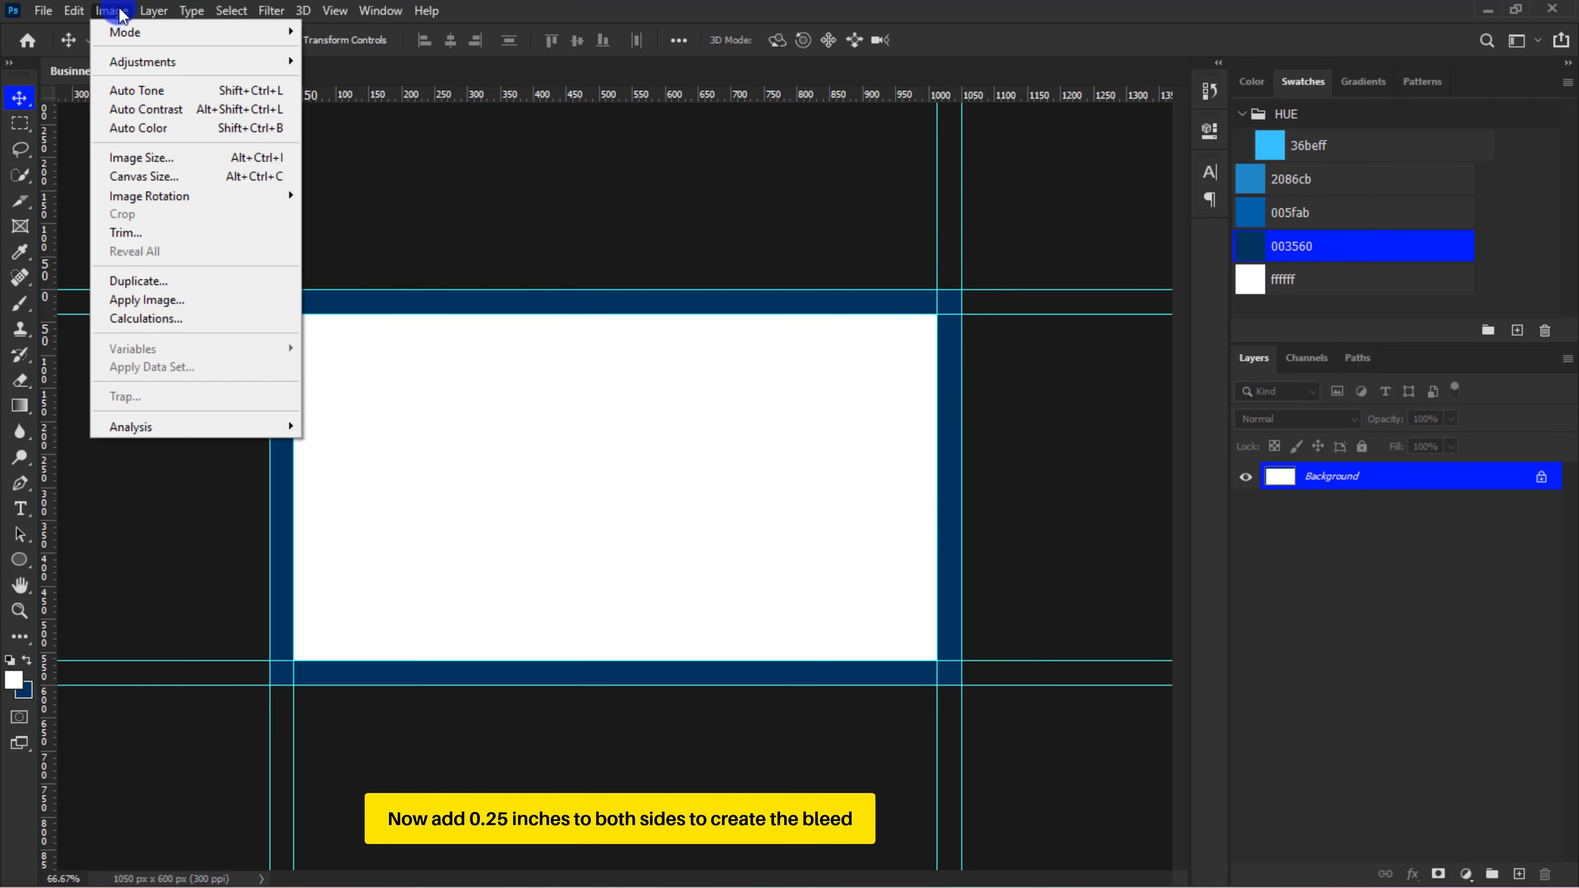
click(126, 175)
click(845, 290)
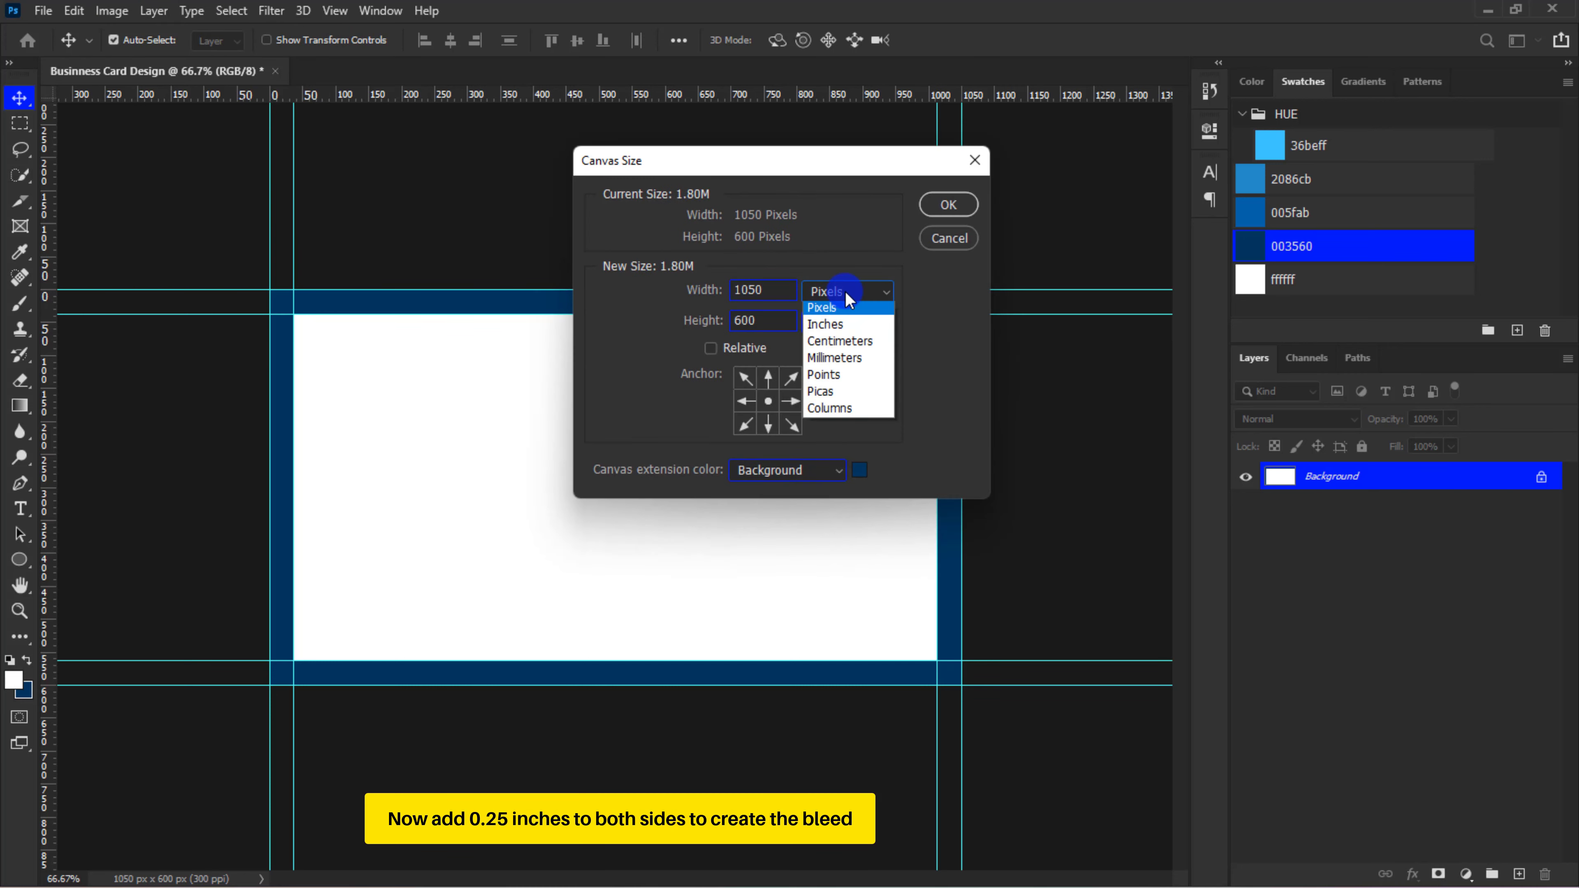
click(846, 337)
drag(759, 293, 750, 296)
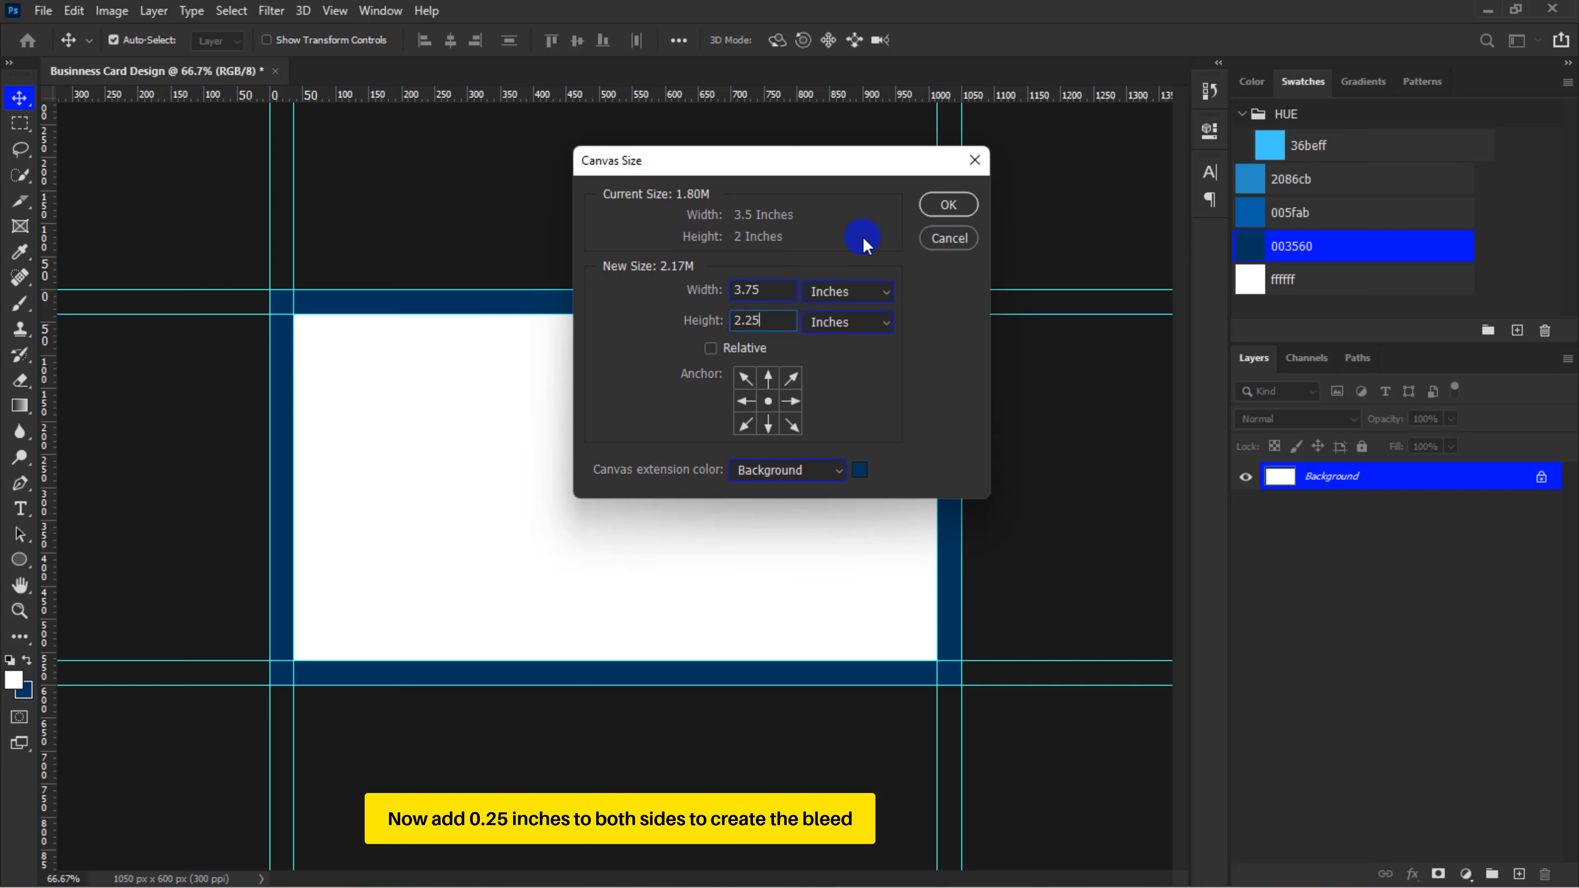
click(948, 205)
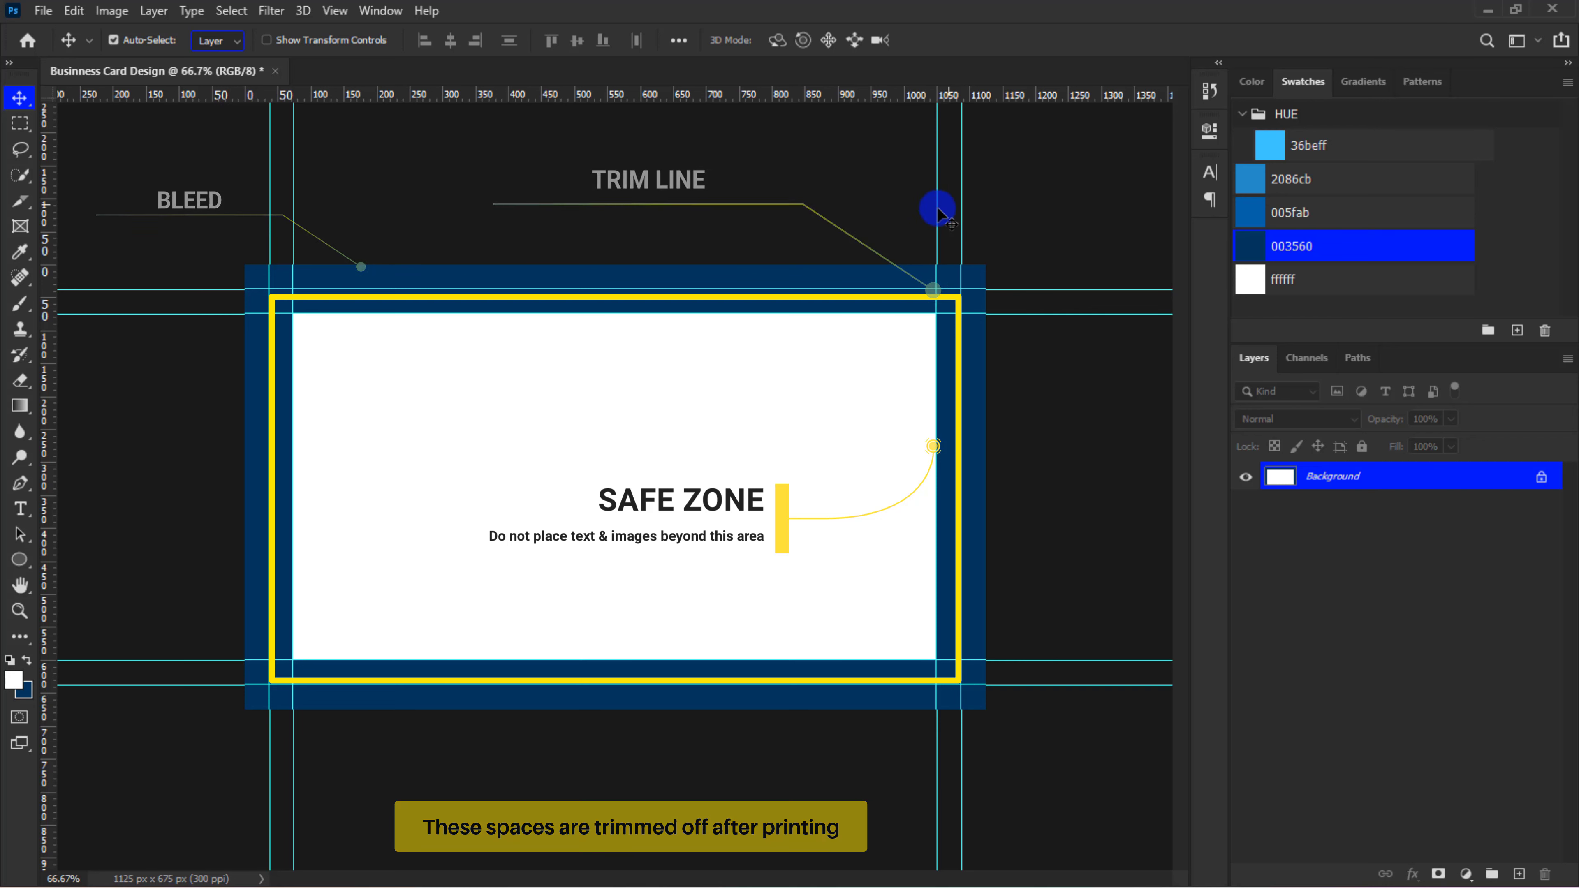
Fill the Background layer with the white foreground colour in Normal mode at 100% opacity
click(74, 11)
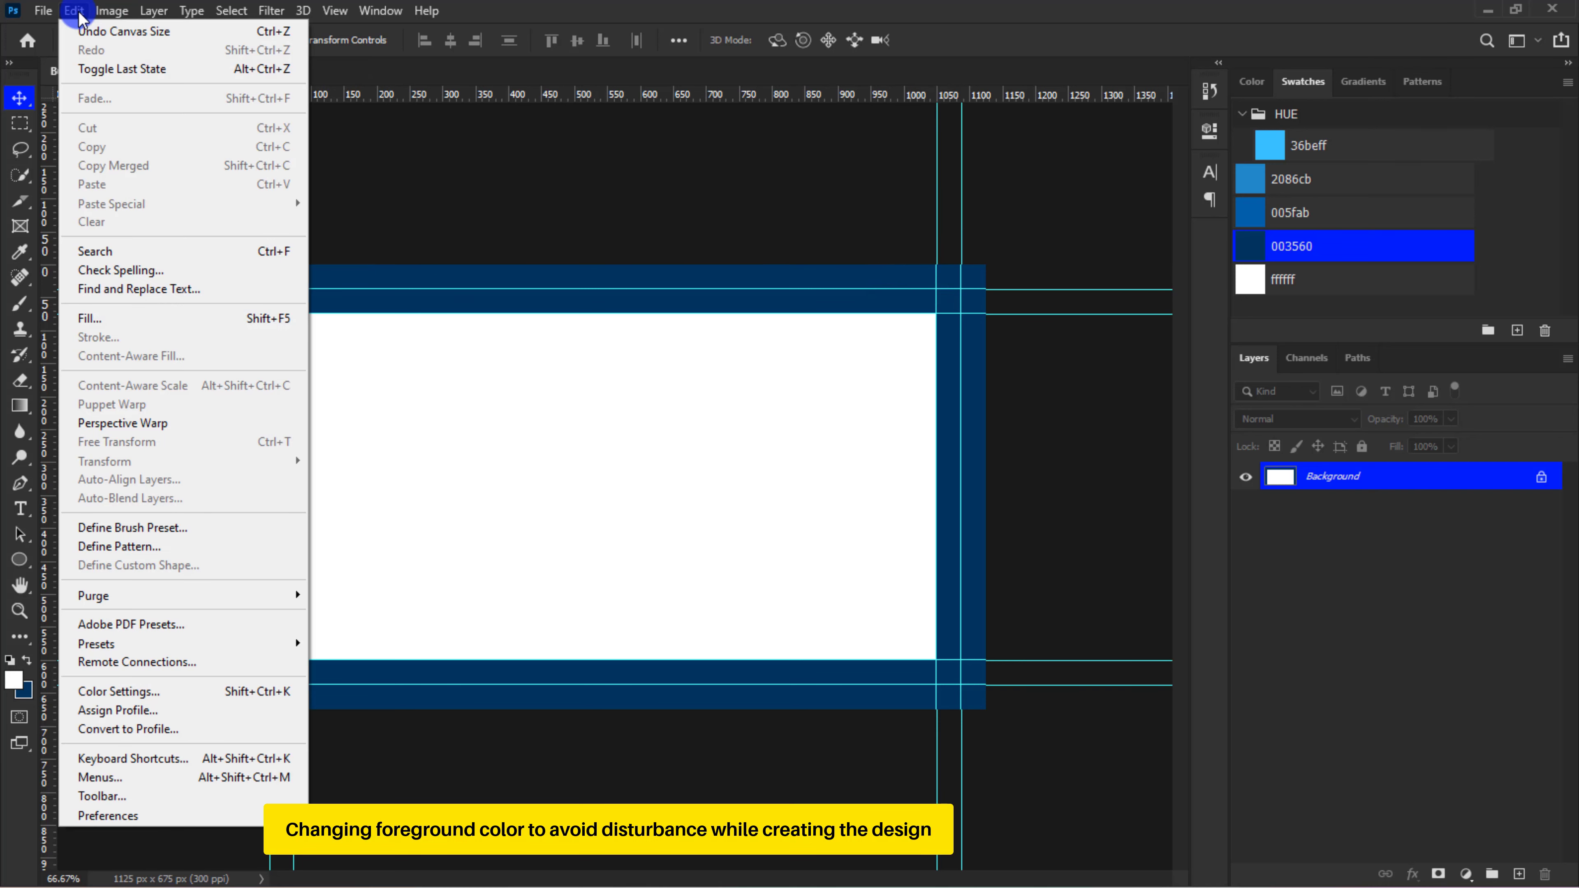
click(90, 318)
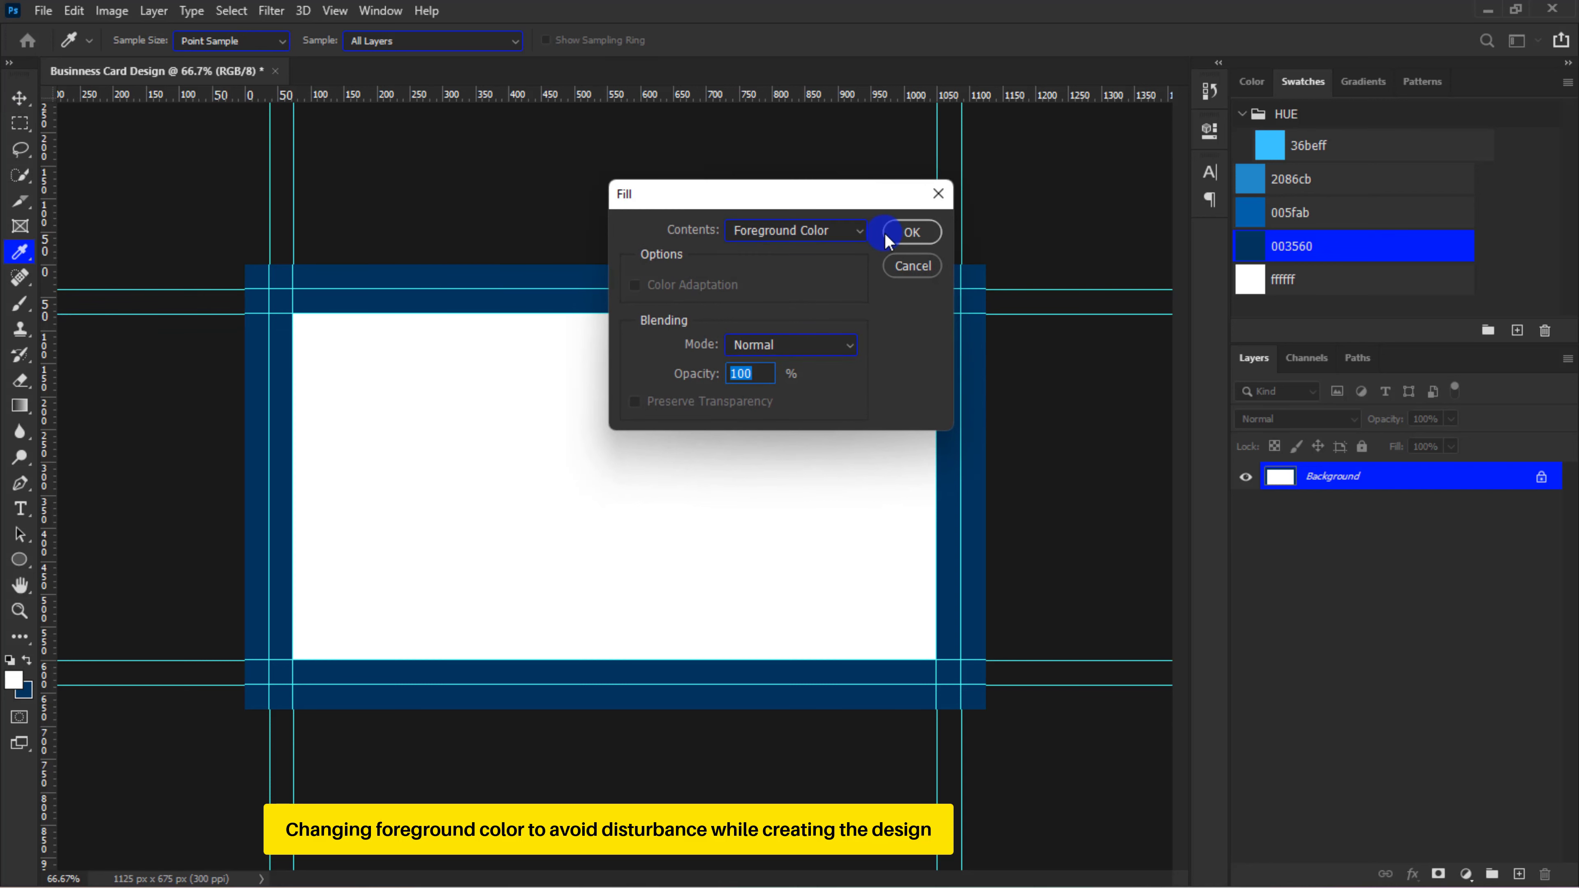
click(901, 238)
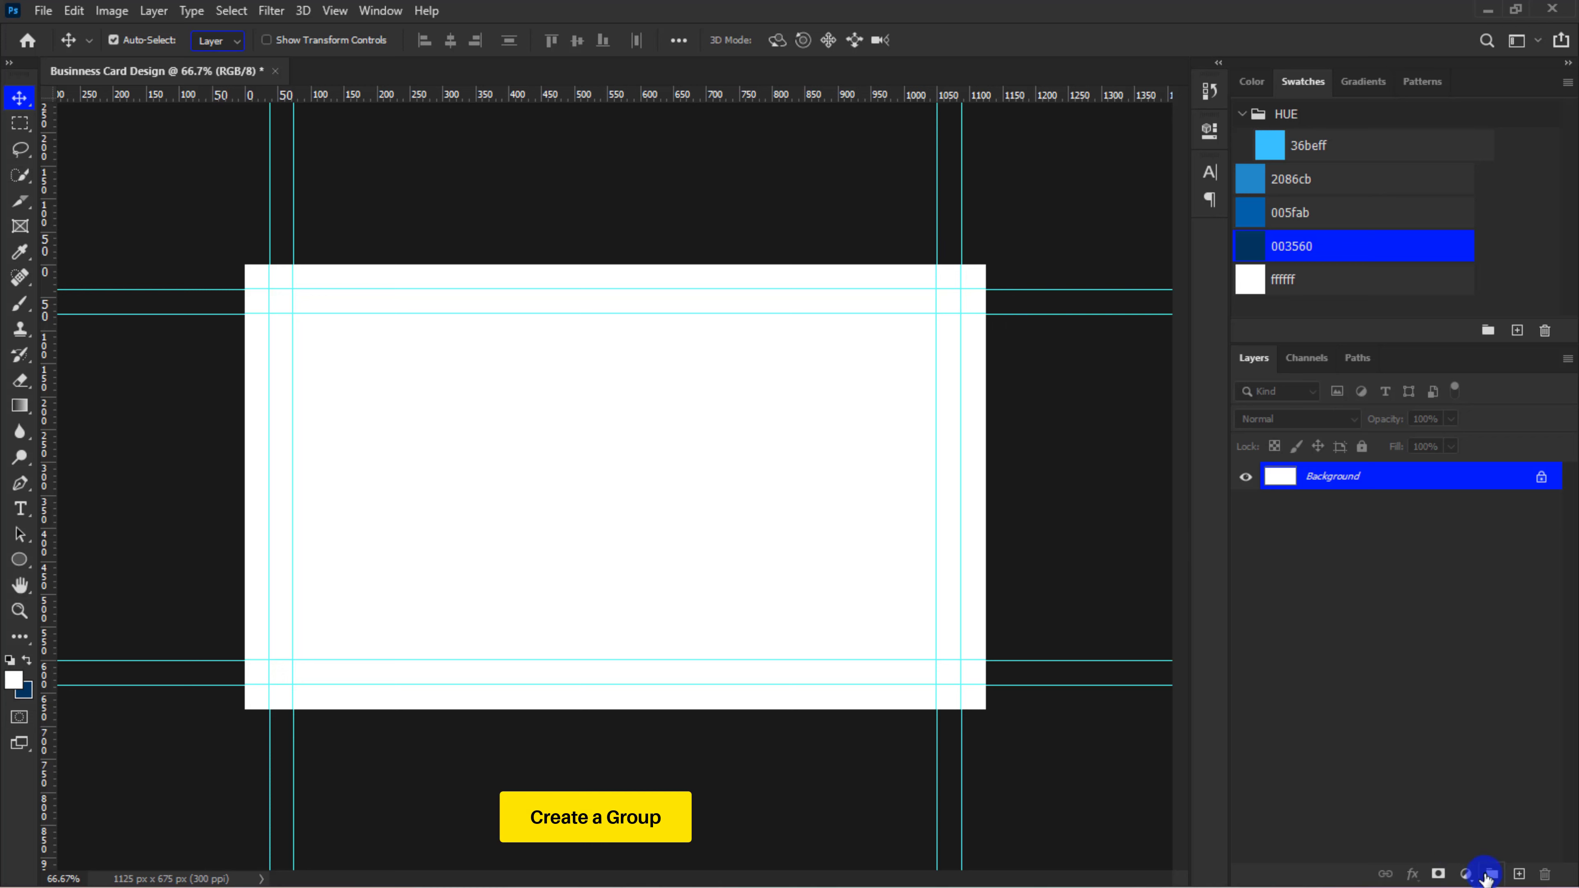
Create a layer group above the Background and name it Design
click(1490, 874)
double_click(1317, 474)
text(Design)
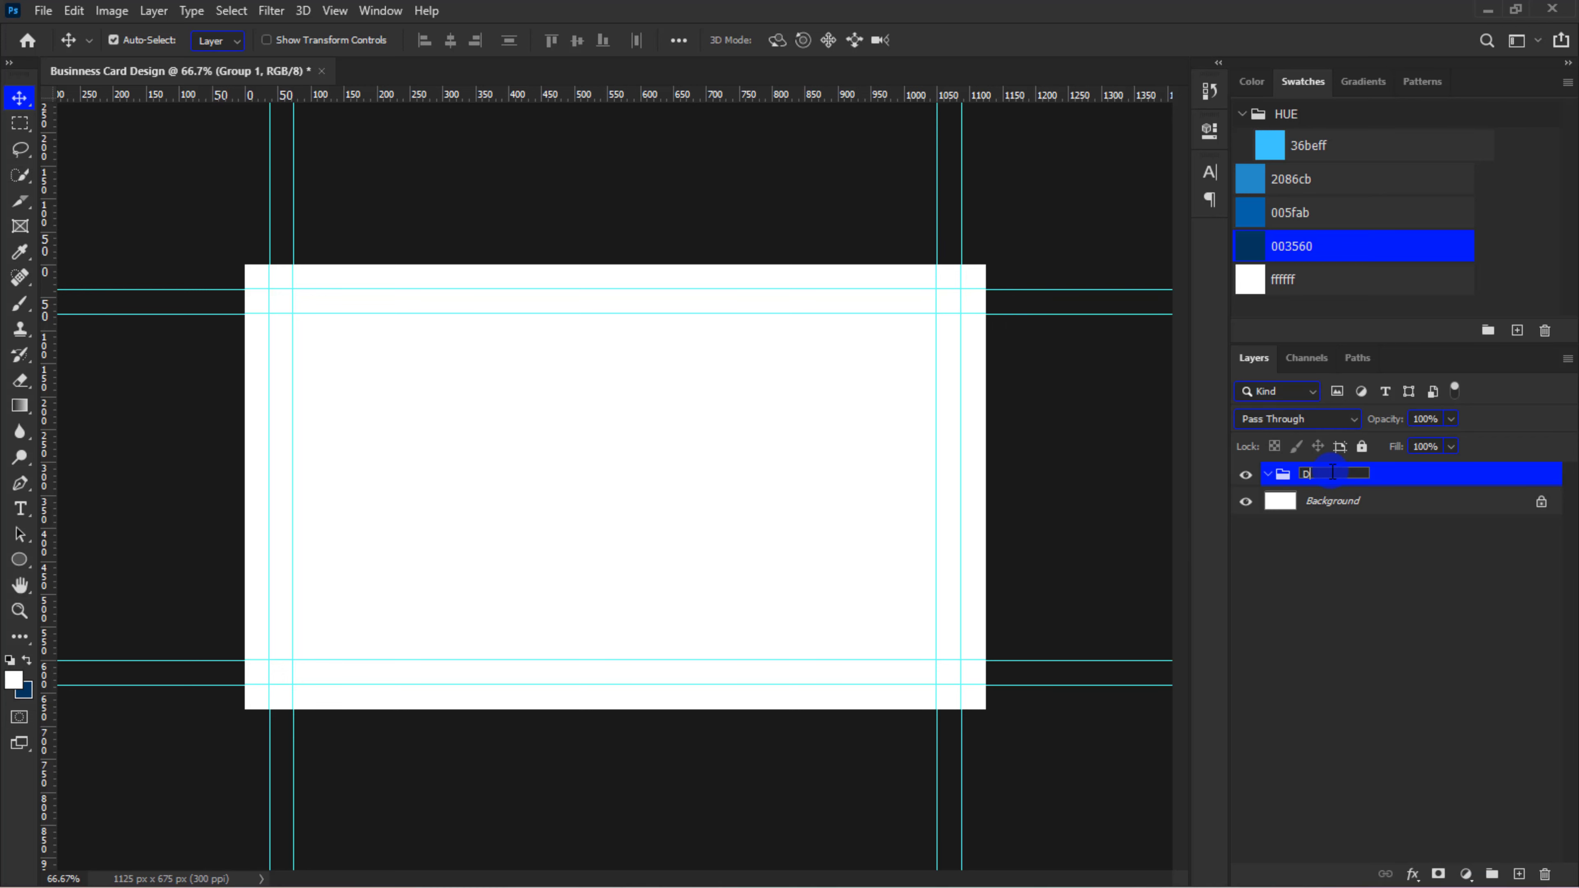
key(Return)
Draw a circle about 724 px wide over the card's lower-right corner and fill it with 003560
key(u)
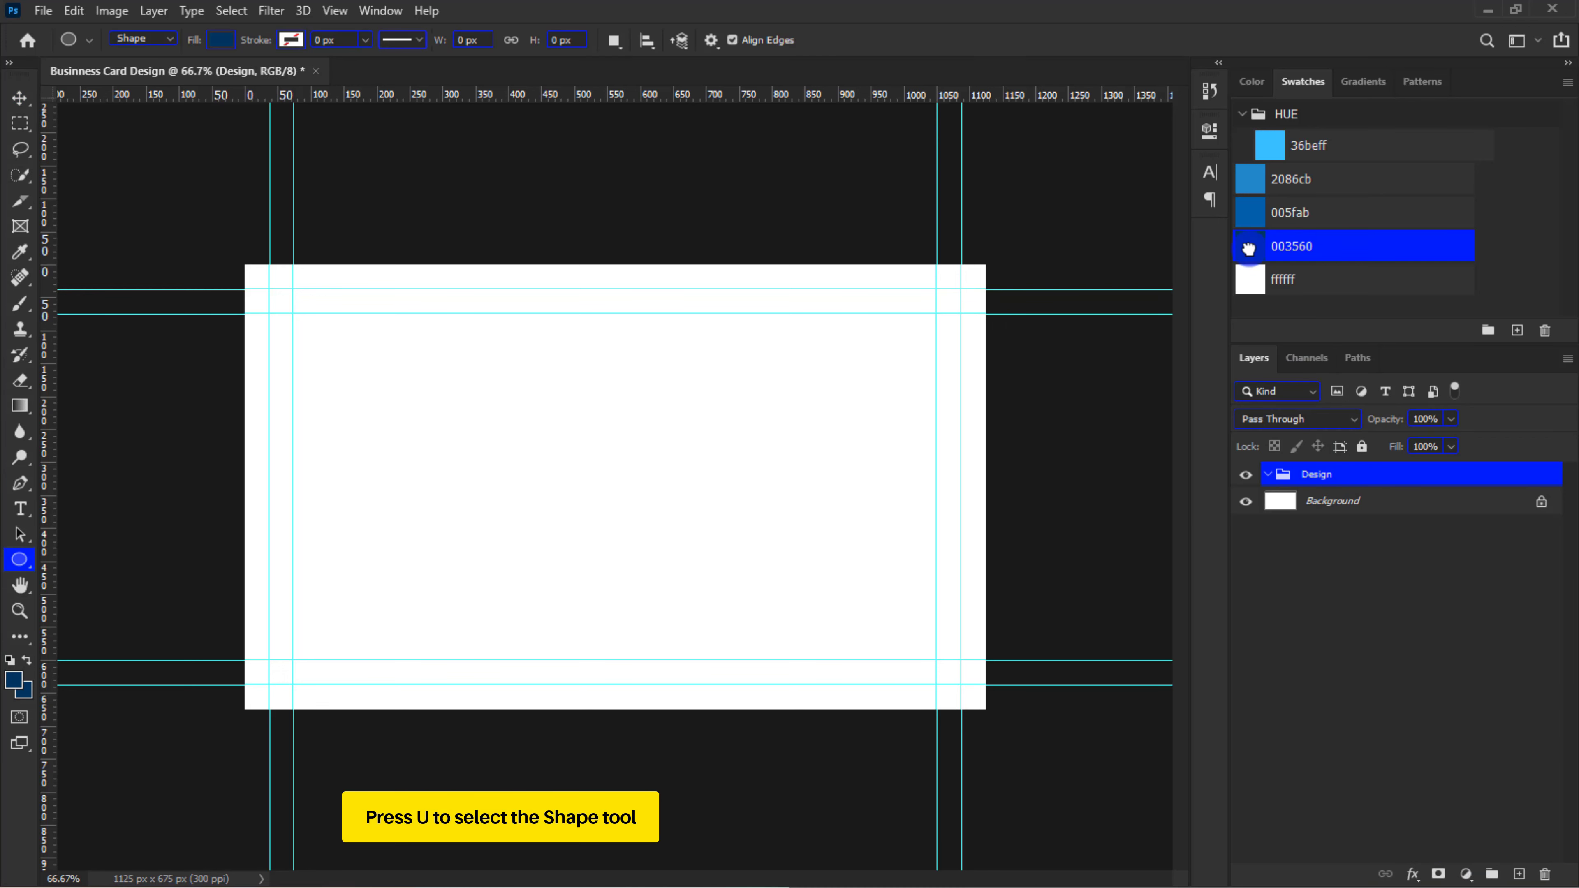
key(x)
drag(910, 631, 1167, 870)
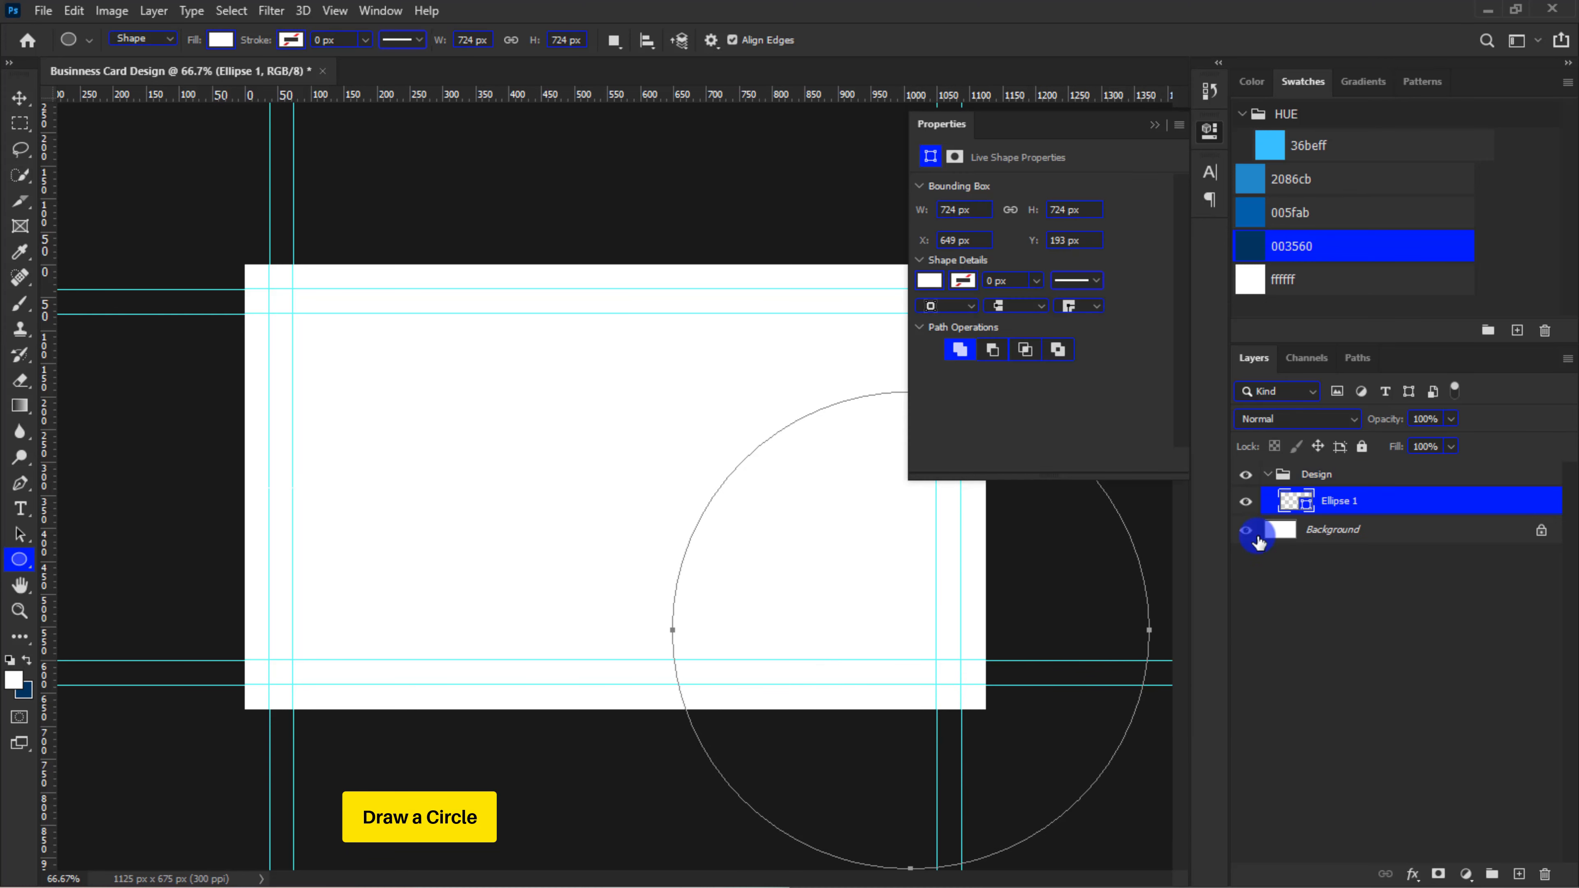
click(1252, 247)
key(v)
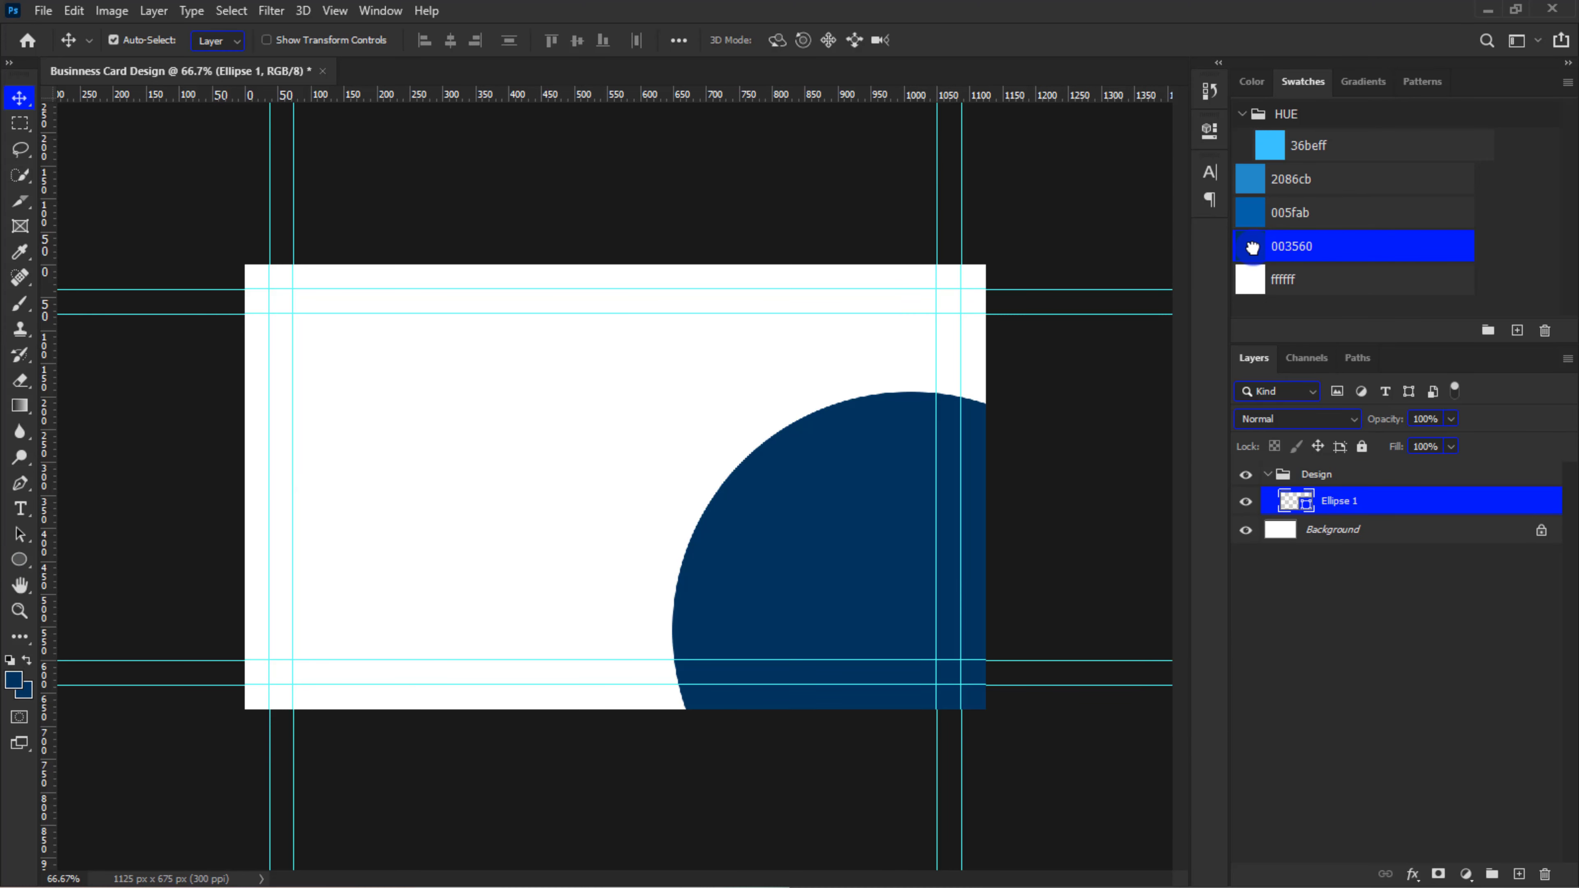
Duplicate the dark blue circle and recolour the lower circle layer with swatch 005fab
key(ctrl+1)
key(ctrl+minus)
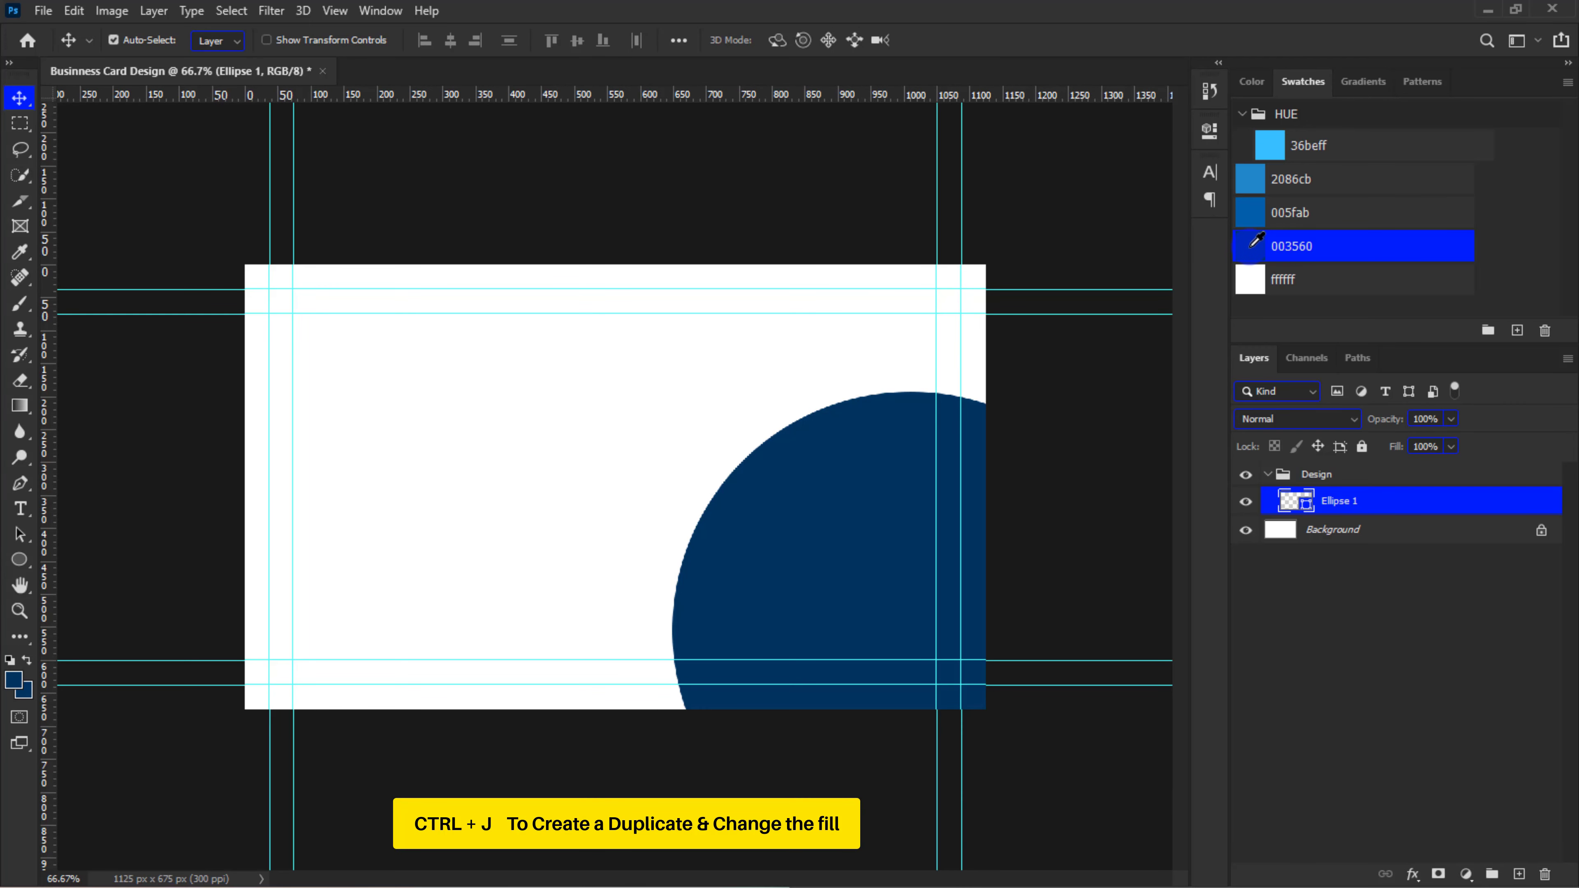
key(ctrl+j)
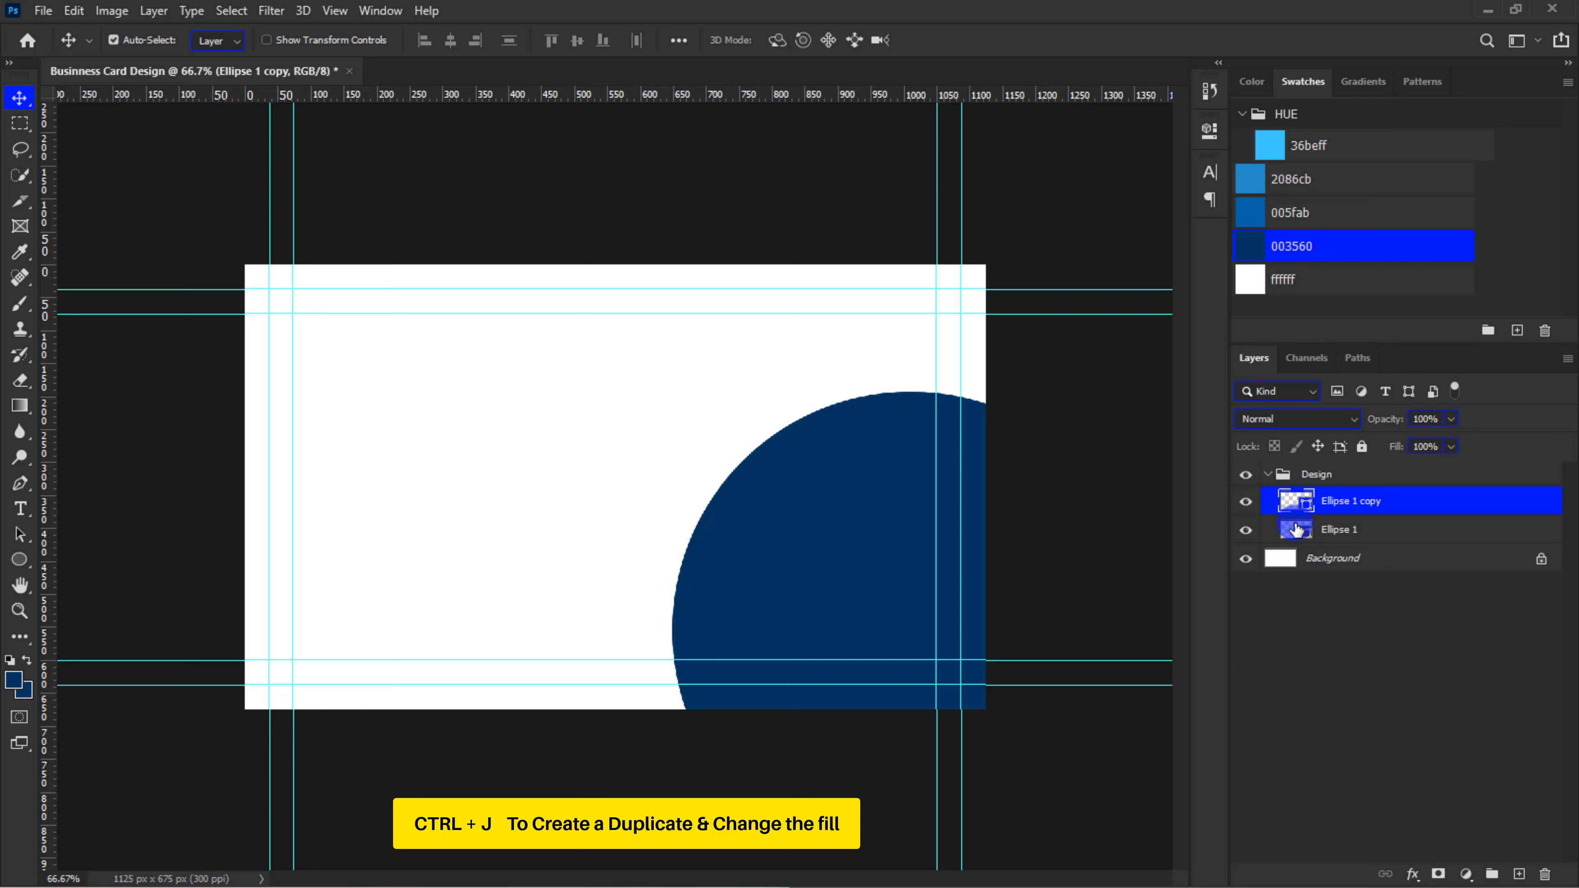
click(1297, 529)
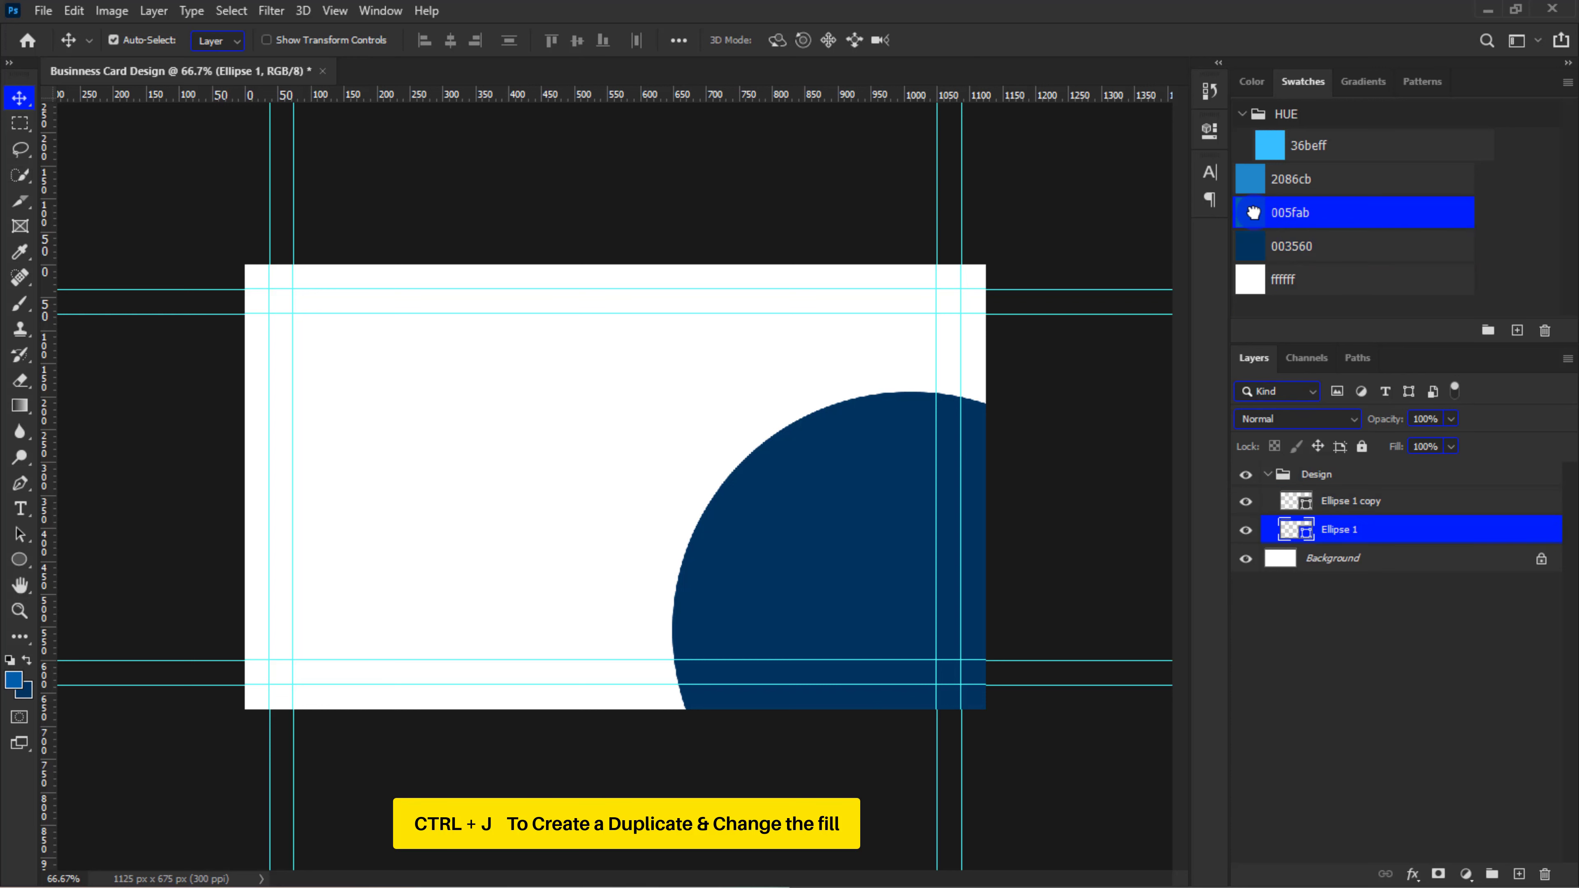
Rotate the lower 005fab circle about 10.25° around its top-centre point
key(ctrl+t)
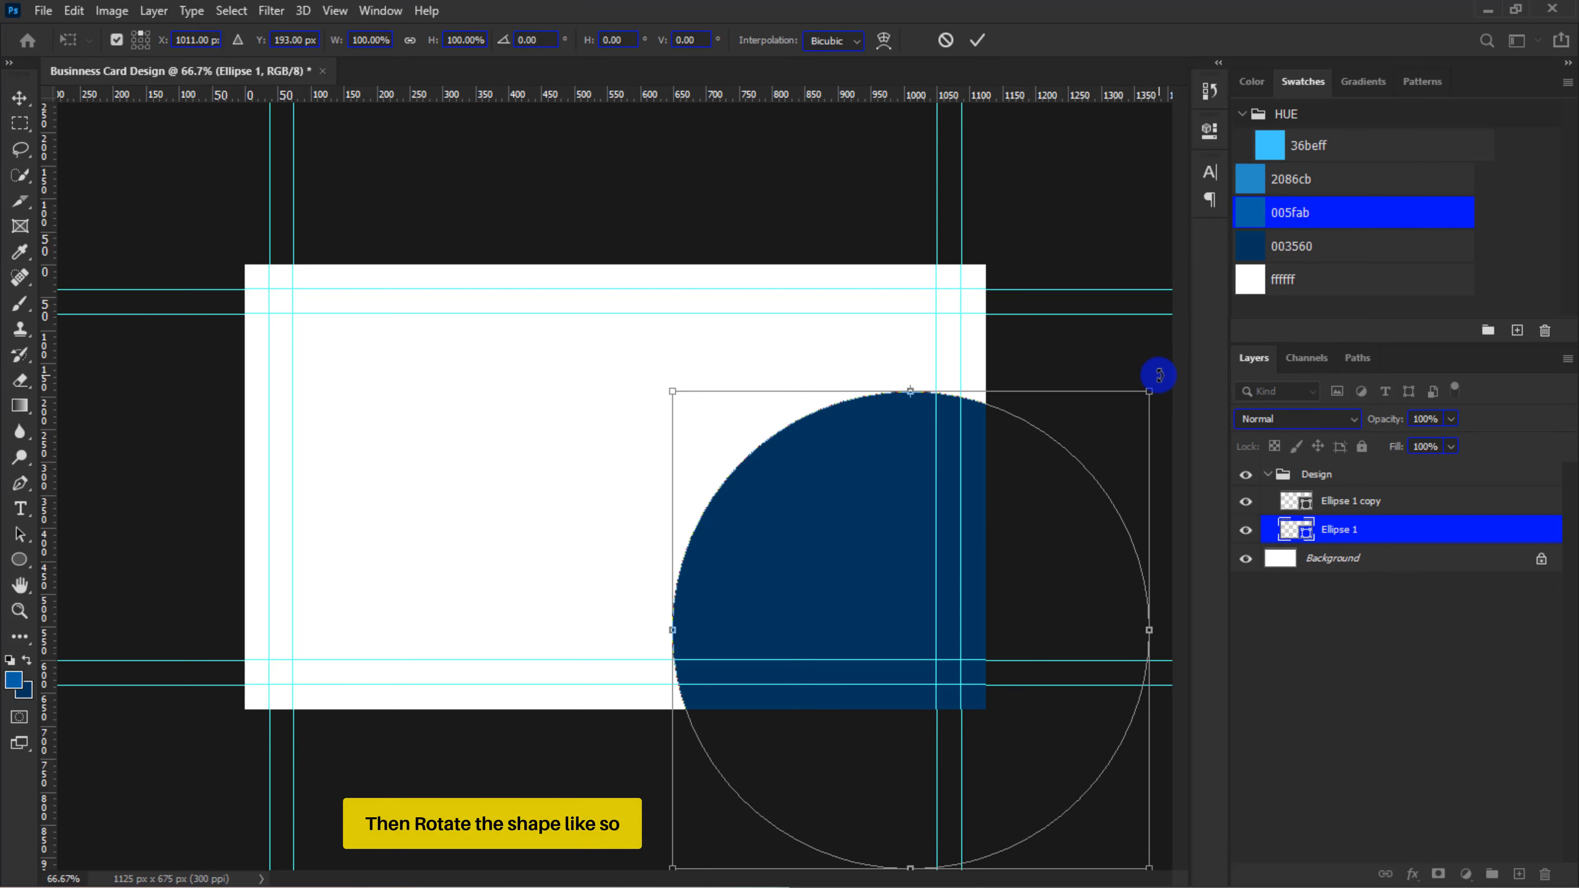
drag(1160, 371, 1151, 415)
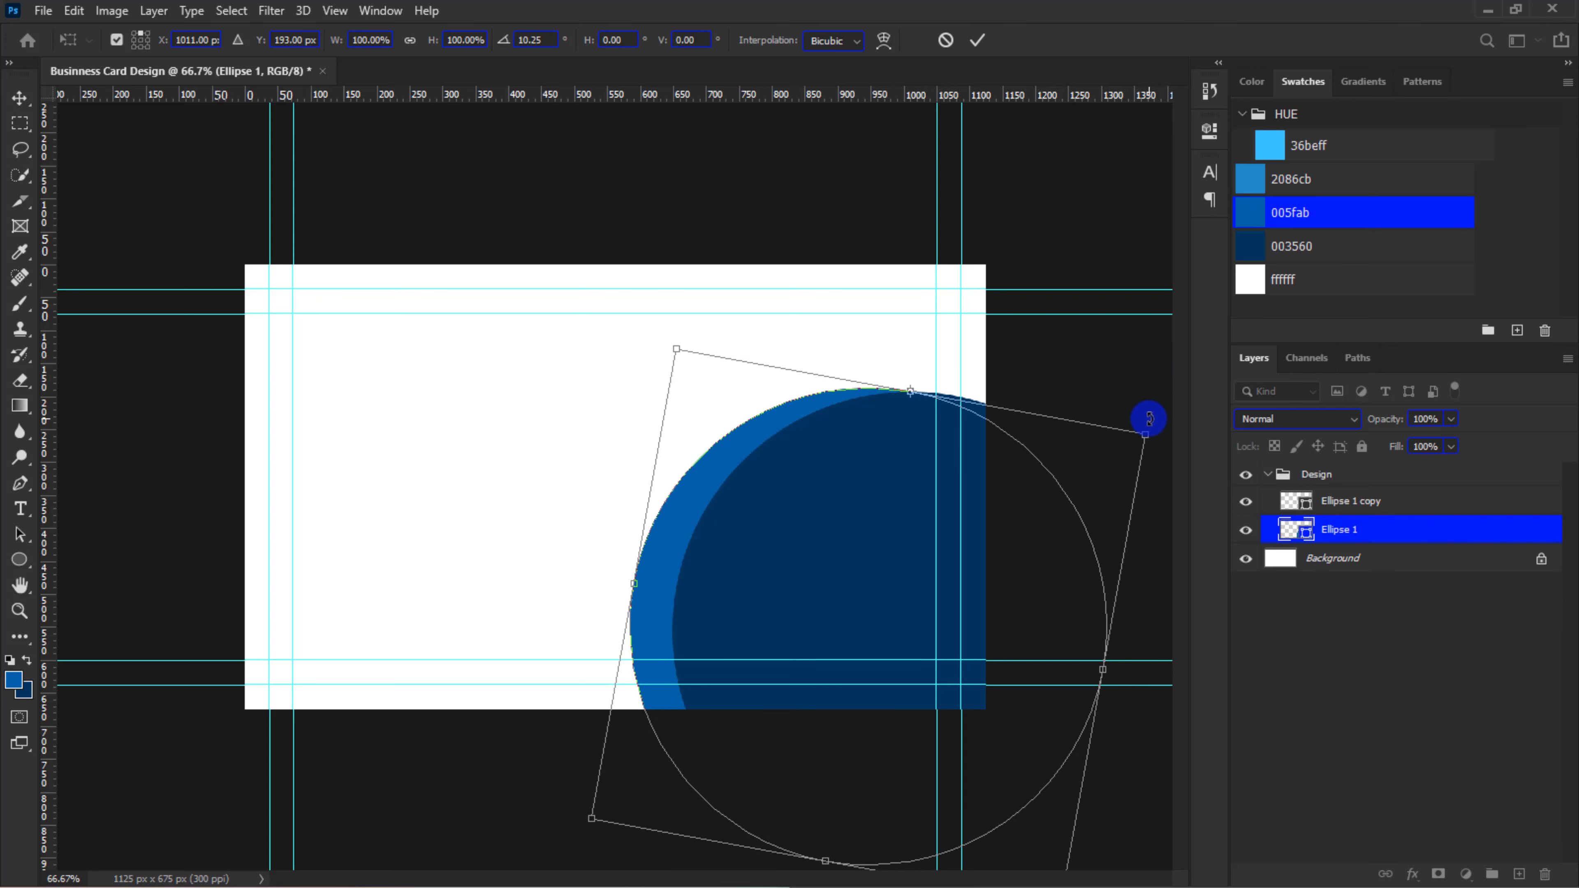
key(Return)
Repeat the rotation on a new copy of the 005fab circle, fill it with 2086cb and move it beneath the other circles
key(ctrl+plus)
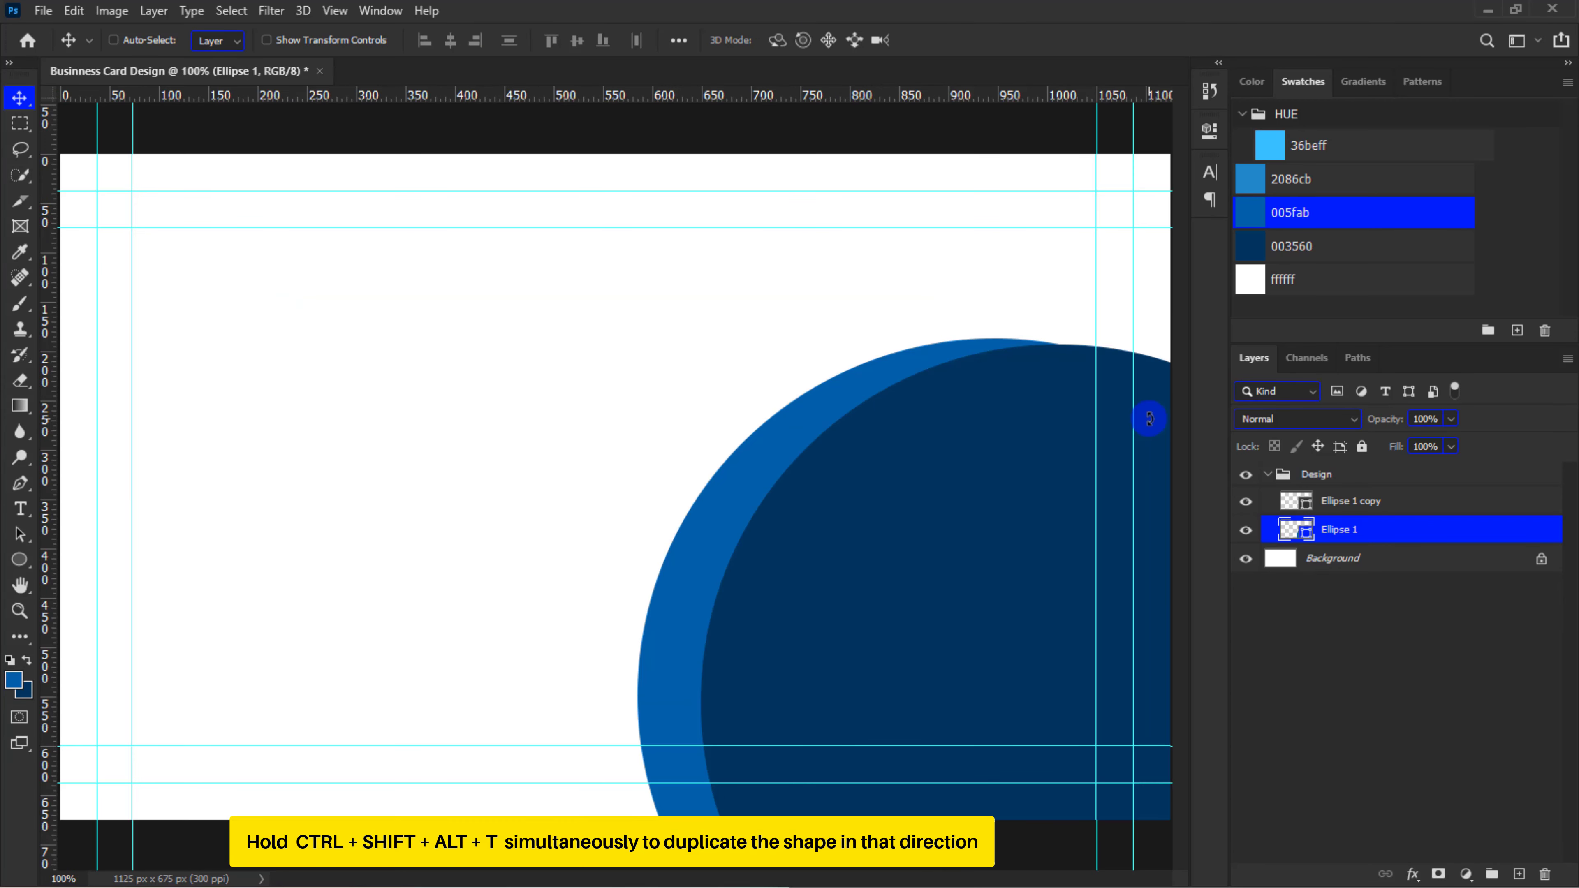
key(ctrl+shift+alt+t)
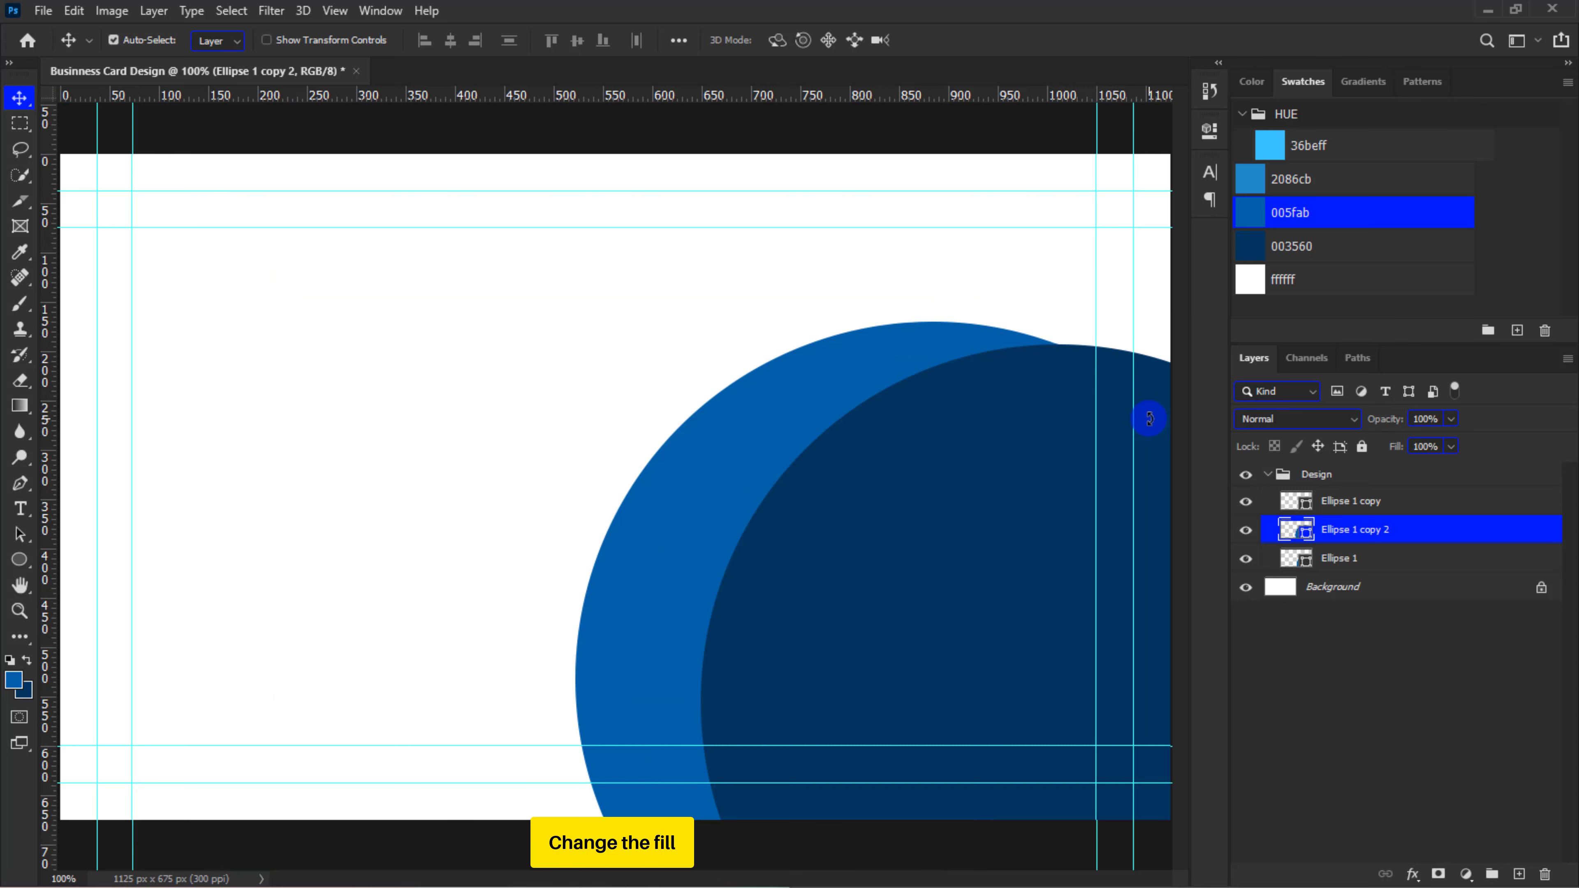
click(1248, 180)
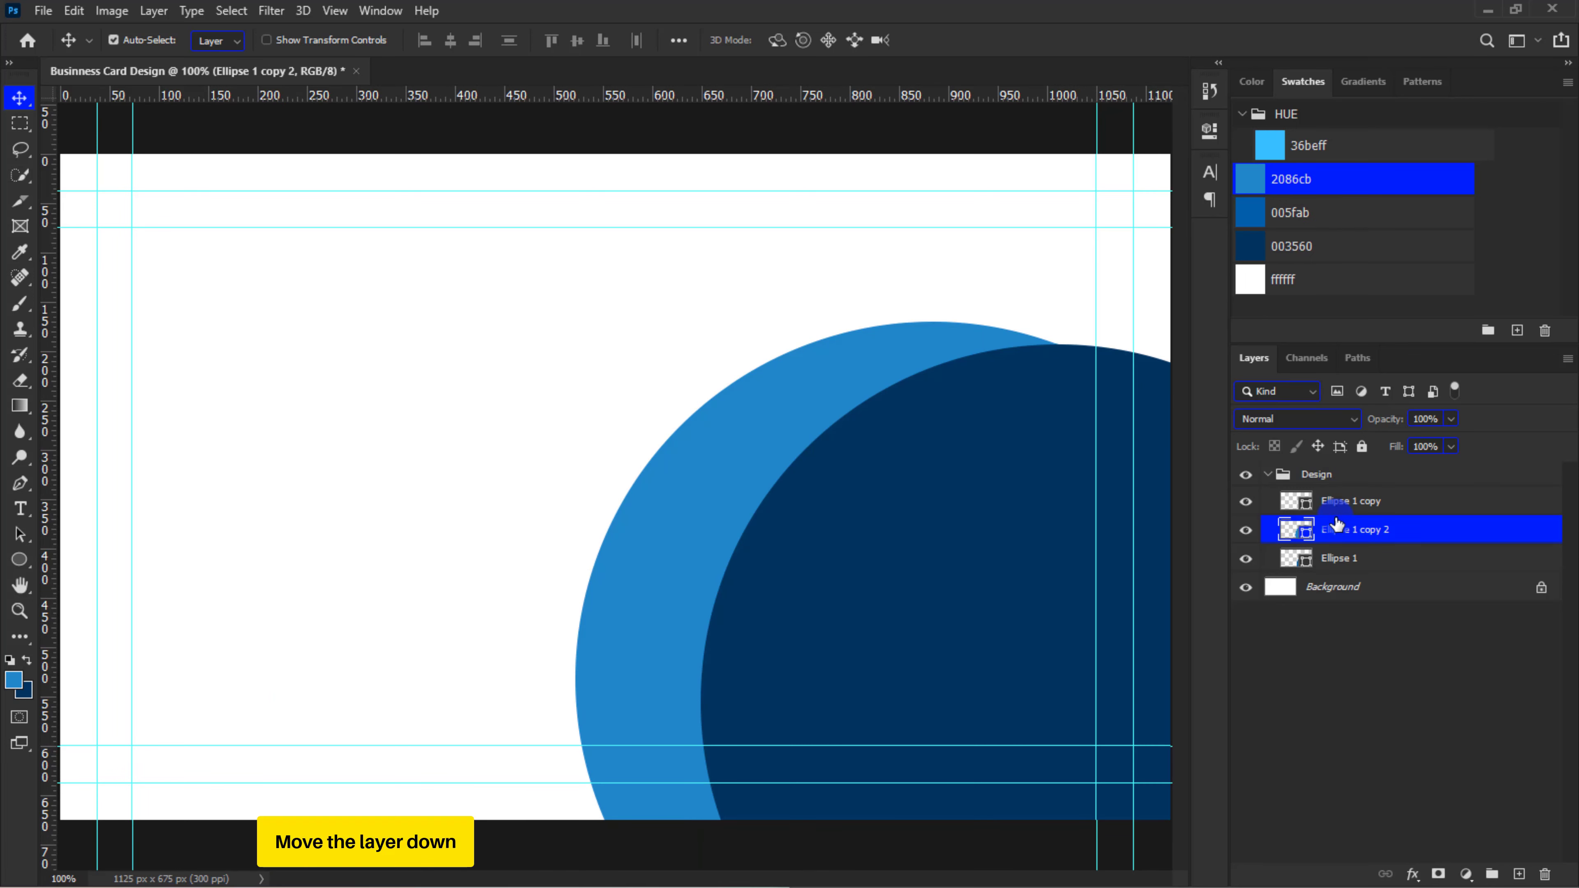
drag(1337, 529, 1338, 575)
Repeat the rotated duplication for the 2086cb circle, fill the new copy with 36beff and move it beneath all circles
key(ctrl+shift+alt+t)
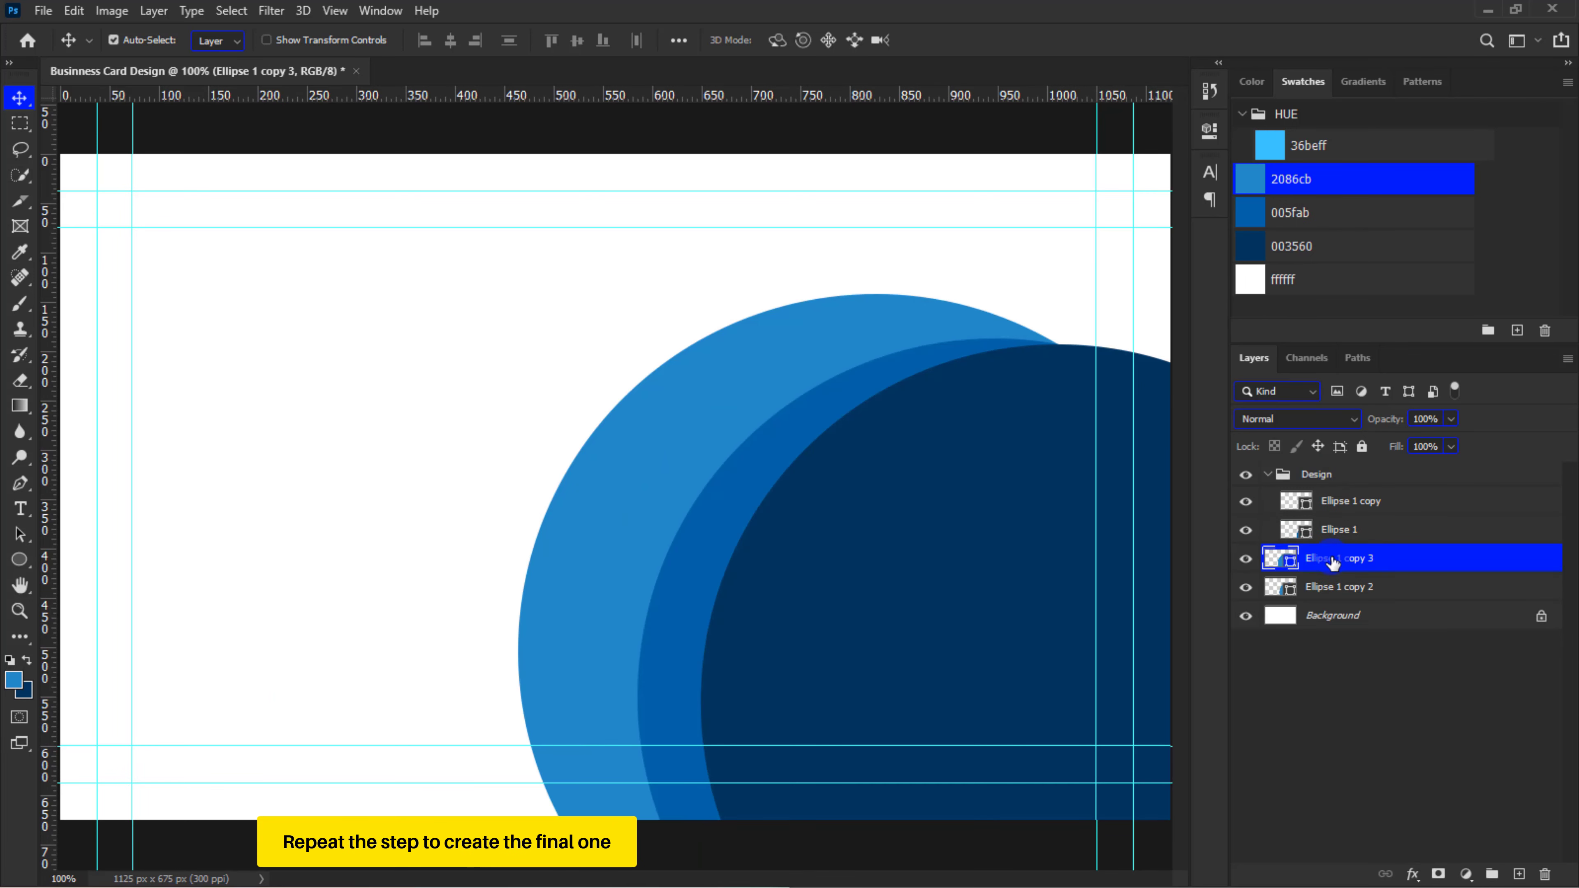
click(1272, 145)
drag(1336, 560, 1327, 602)
key(ctrl+minus)
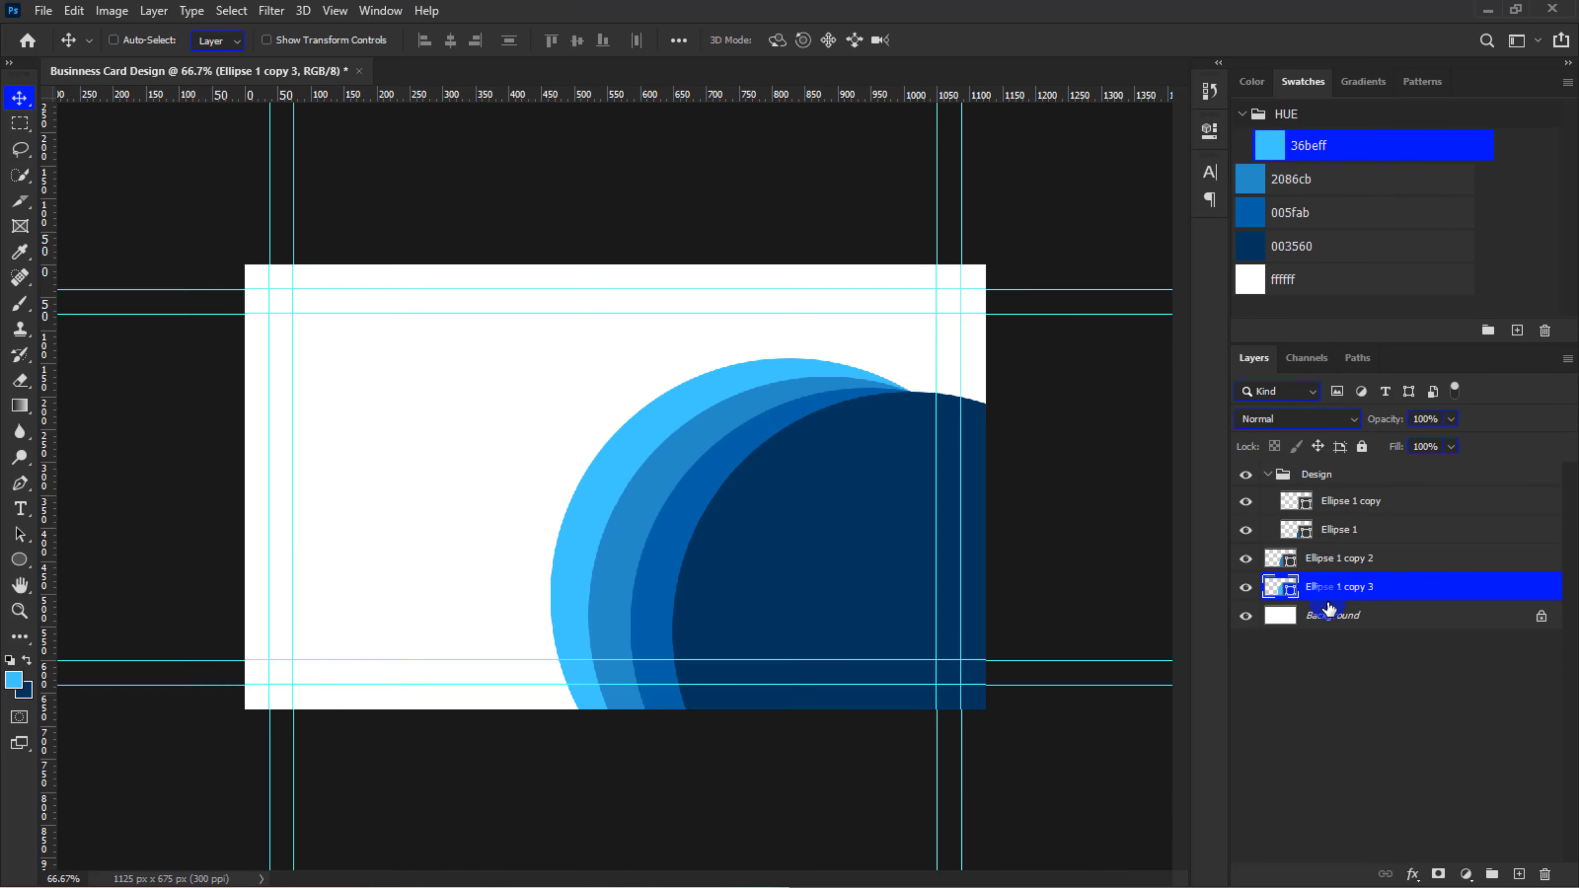
Move the 2086cb and 36beff circle layers into the Design group beneath the other circles and collapse the group
key(ctrl+minus)
click(1327, 558)
ctrl+click(1328, 588)
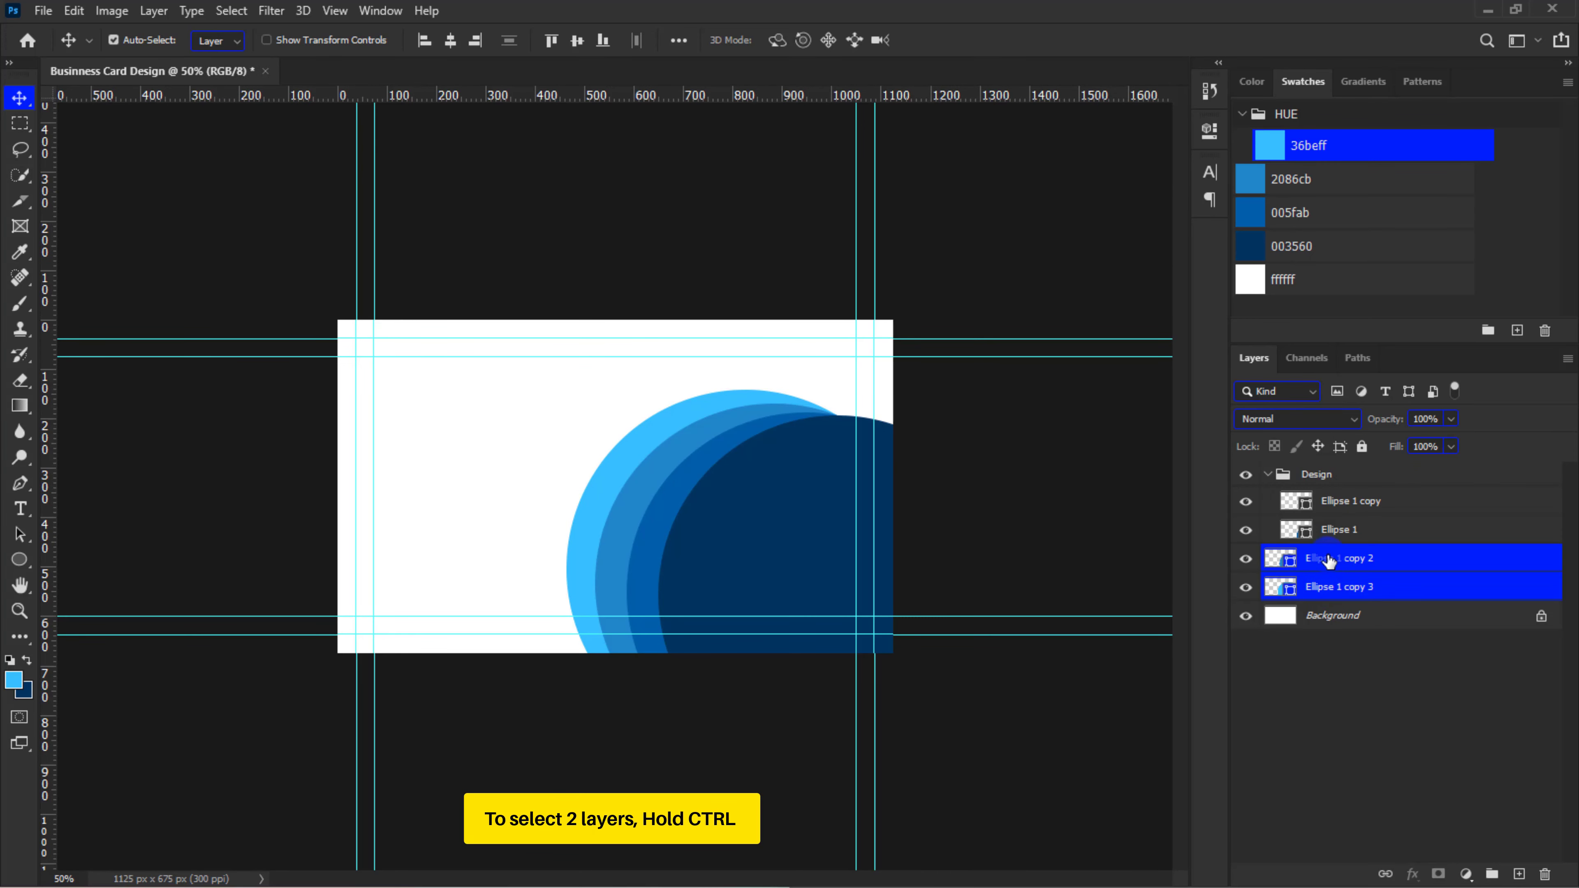
drag(1327, 588, 1329, 543)
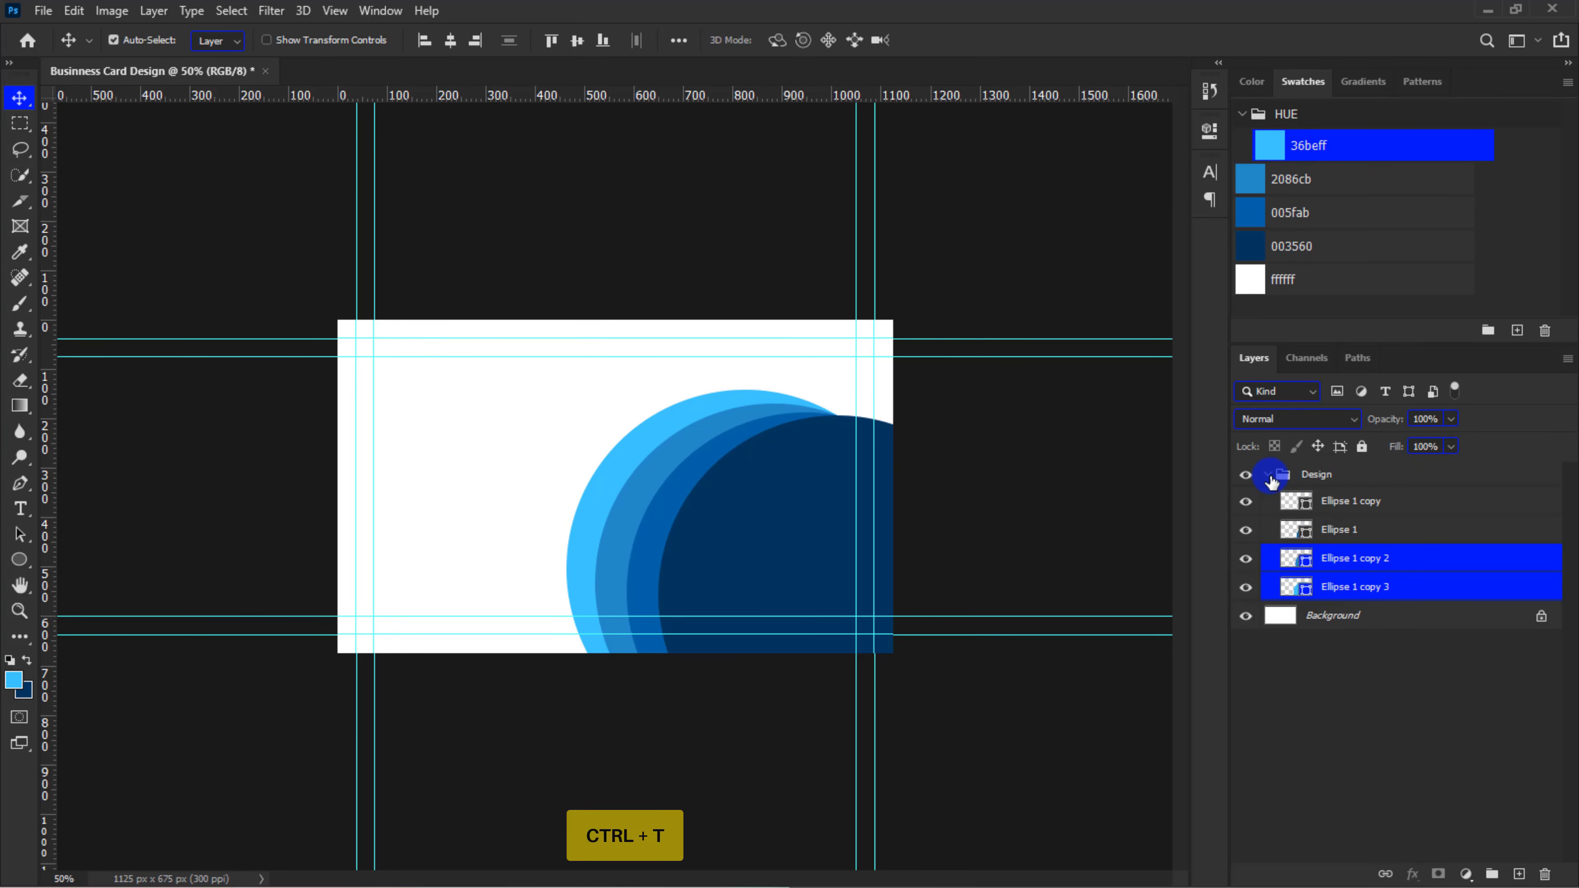
click(1268, 476)
Enlarge the Design group to about 156%, tilt it slightly counter-clockwise and shift it so its bands sweep across the card's full height
key(ctrl+t)
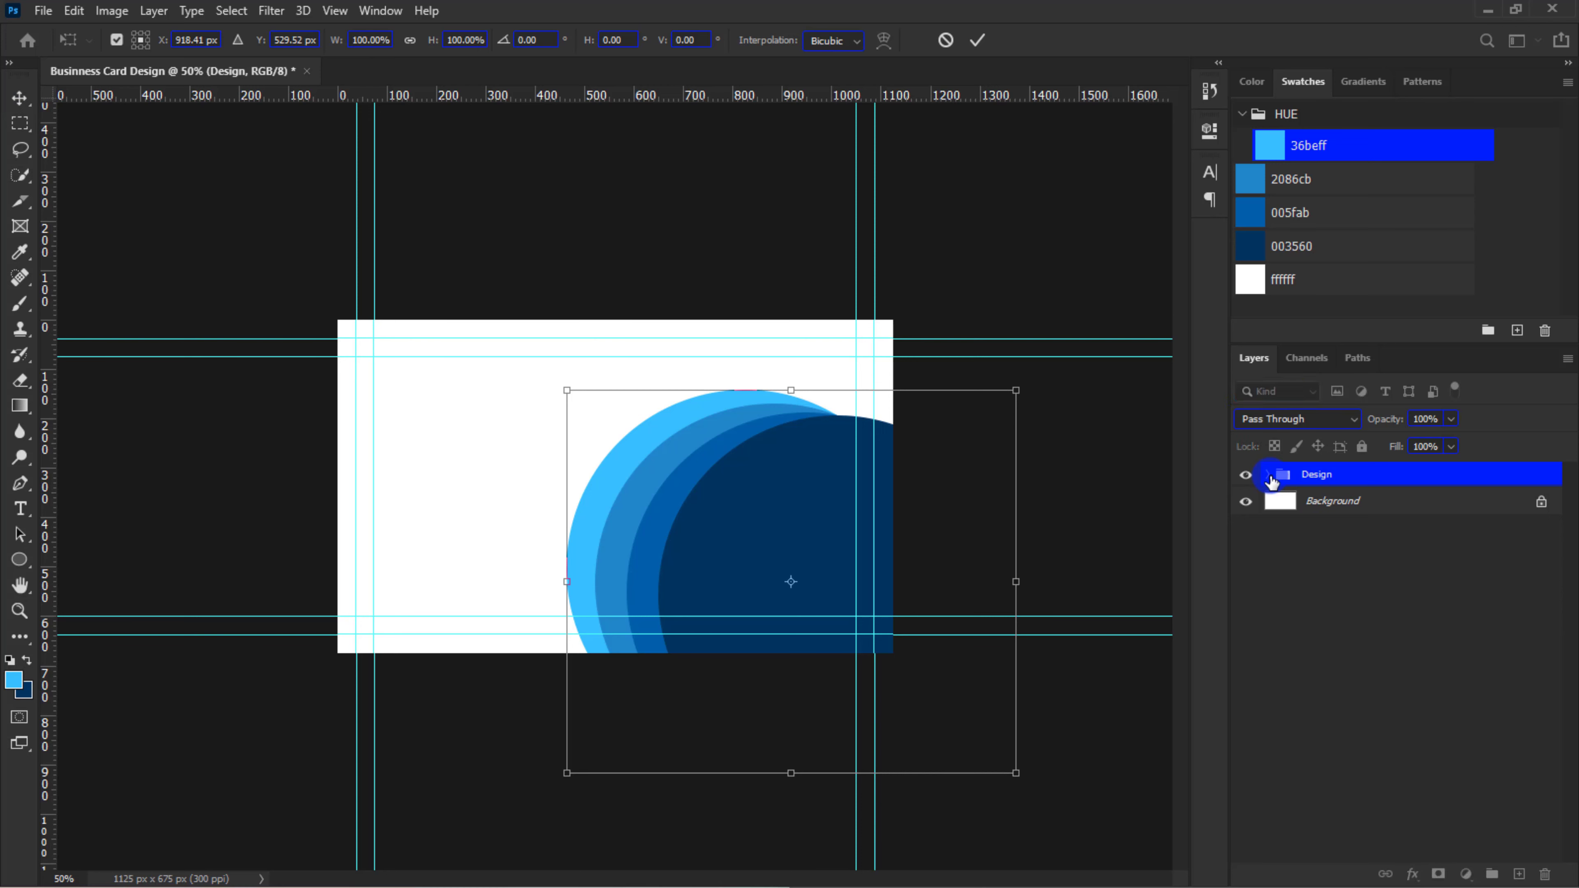
drag(567, 393, 441, 240)
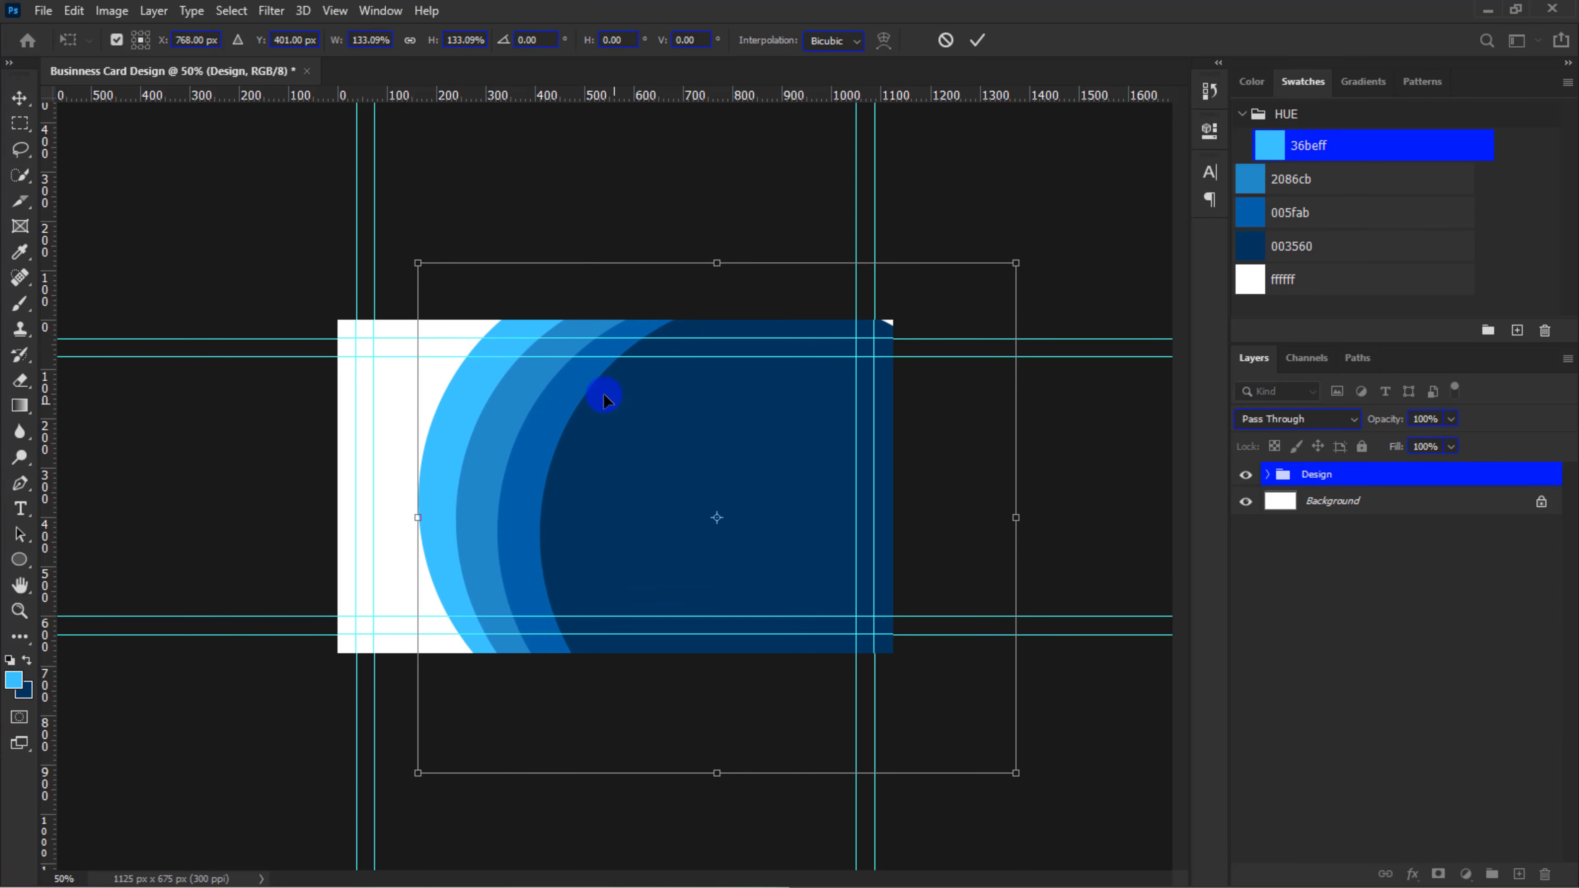
drag(706, 462, 776, 410)
drag(490, 214, 437, 167)
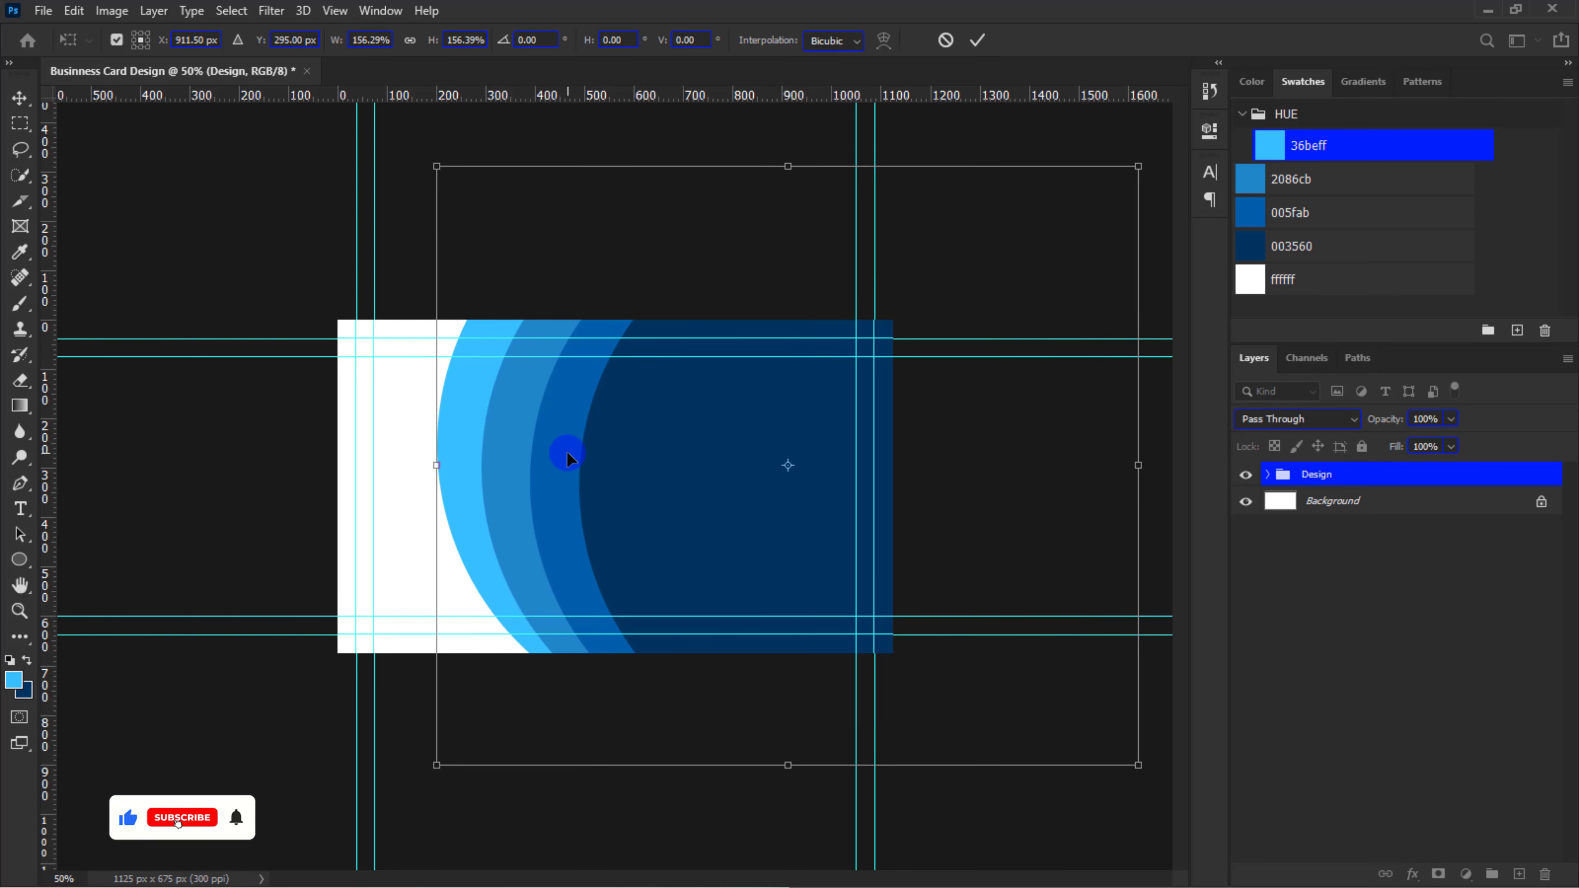
drag(564, 451, 608, 413)
drag(468, 125, 448, 186)
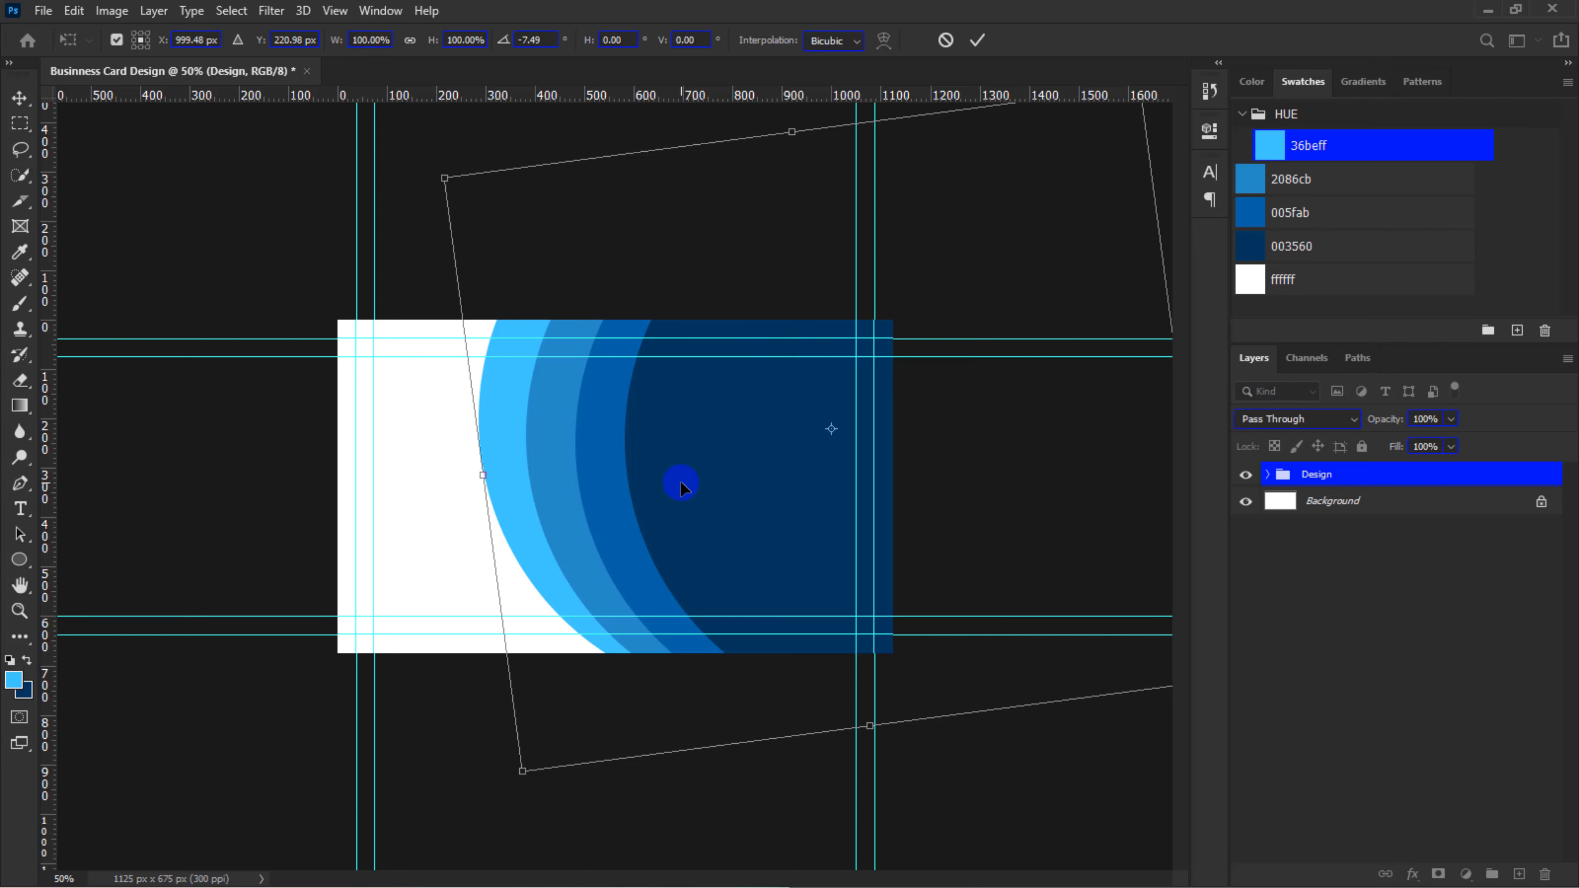
key(Escape)
Create a layer group named Shapes above the Design group
key(ctrl+plus)
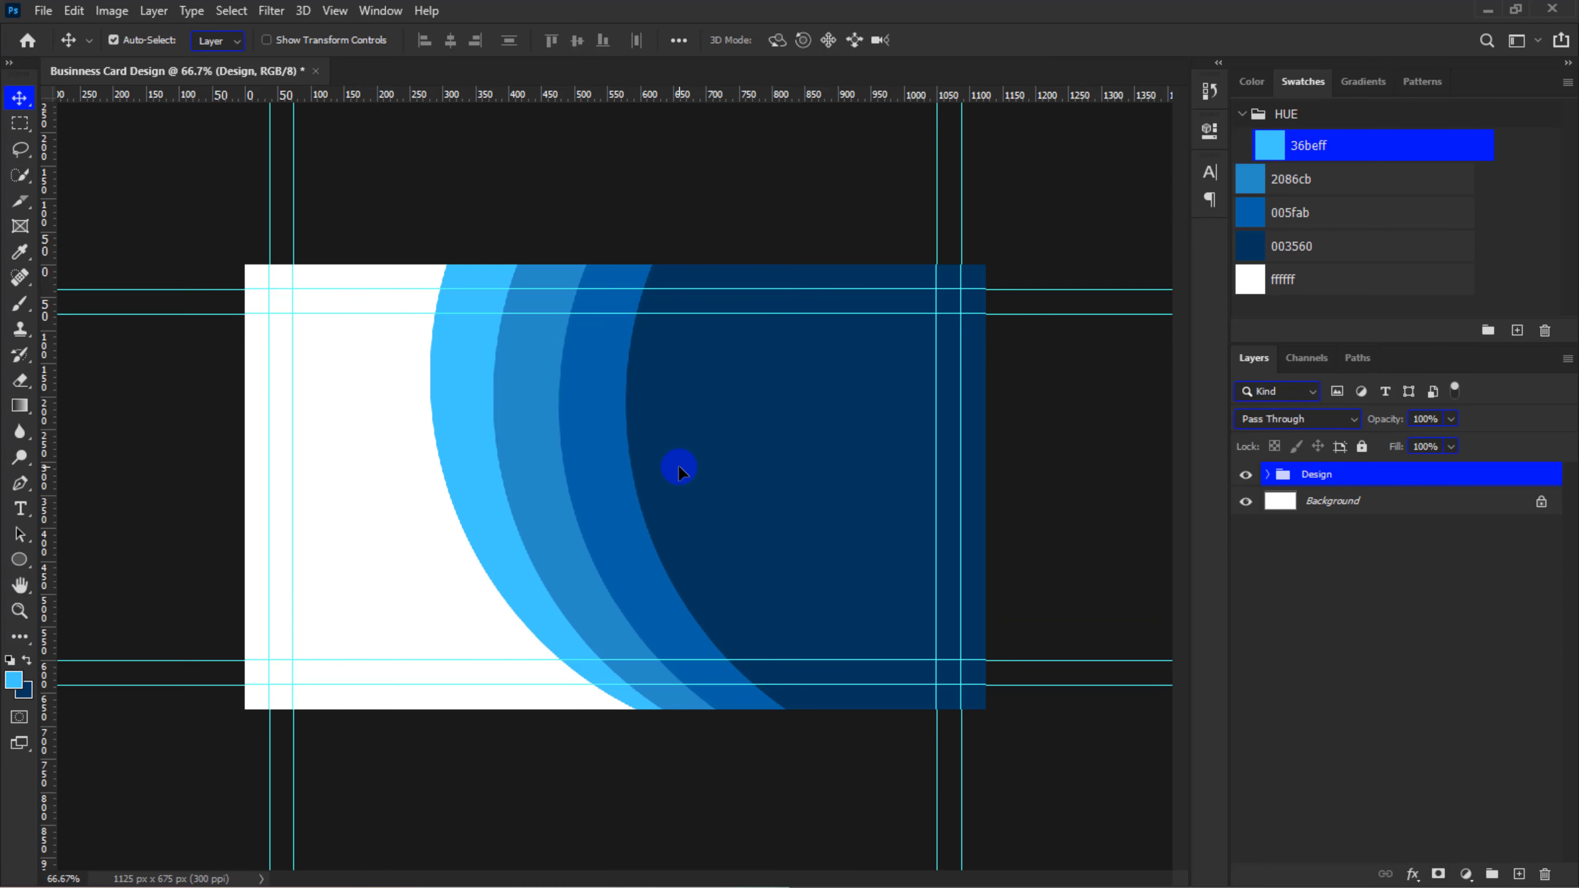
key(ctrl+plus)
key(ctrl+minus)
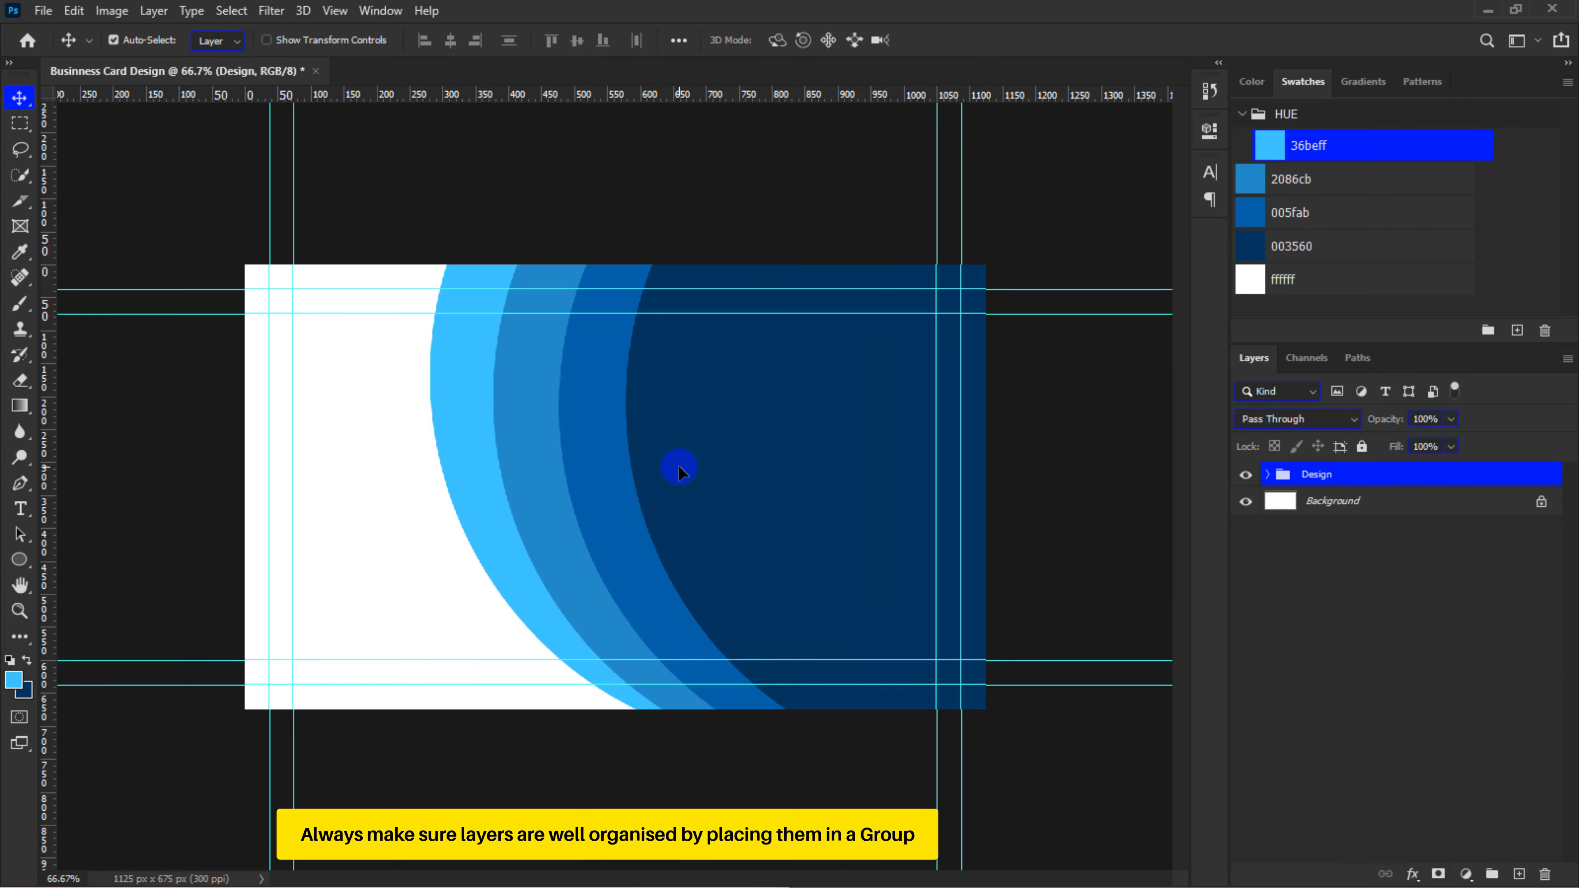
key(ctrl+minus)
click(1493, 869)
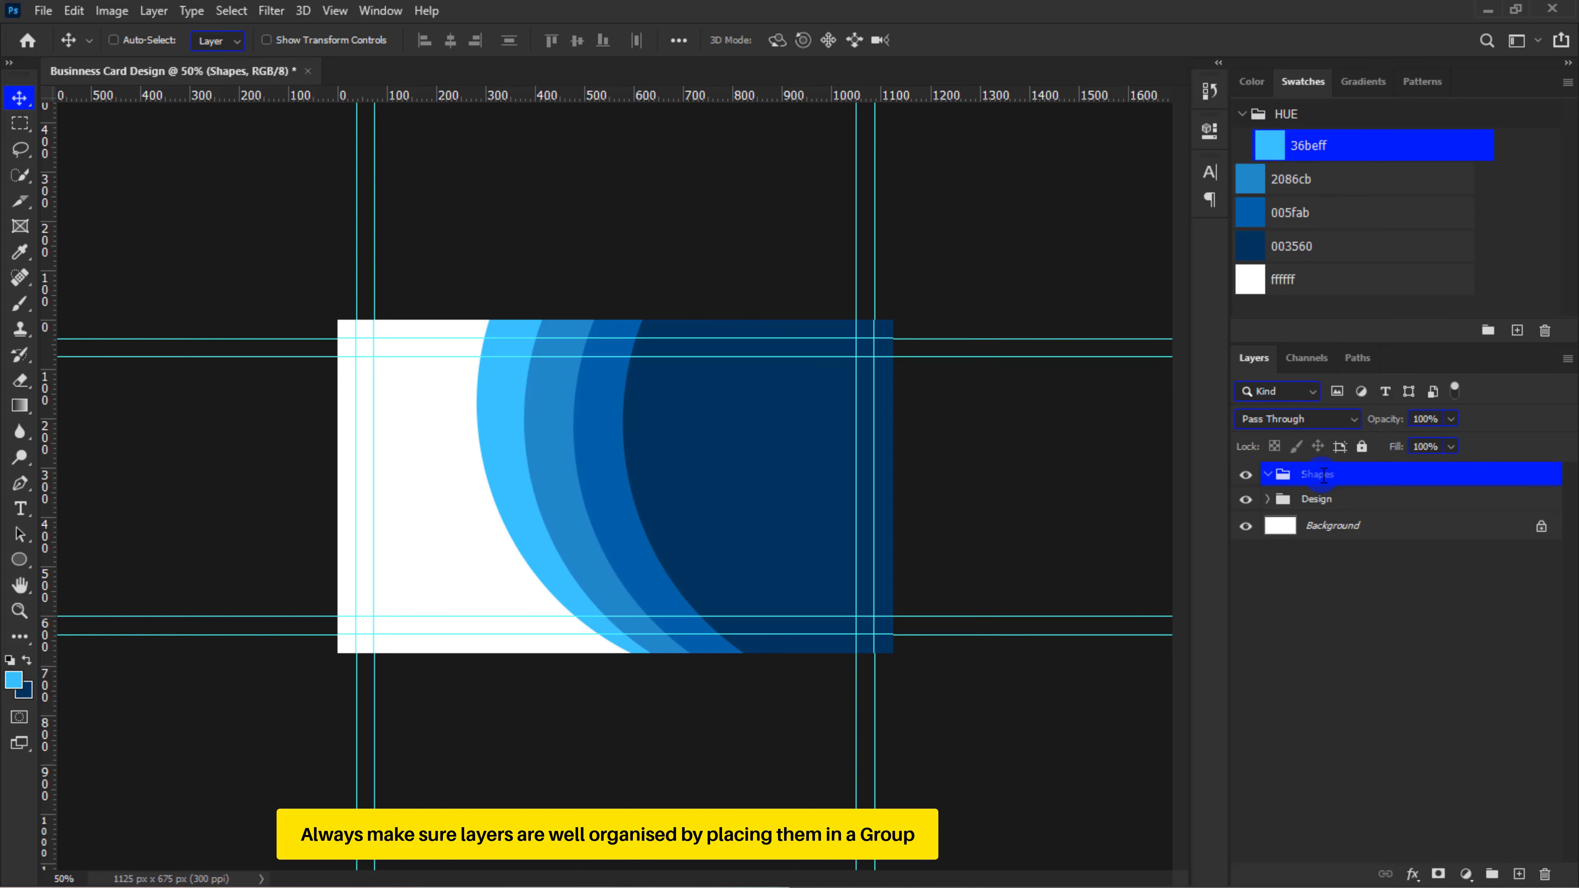
Draw a circle of about 100 px on the dark blue area's curved edge and fill it with swatch 005fab
key(ctrl+plus)
key(ctrl+plus)
key(u)
drag(648, 339, 671, 347)
click(1258, 211)
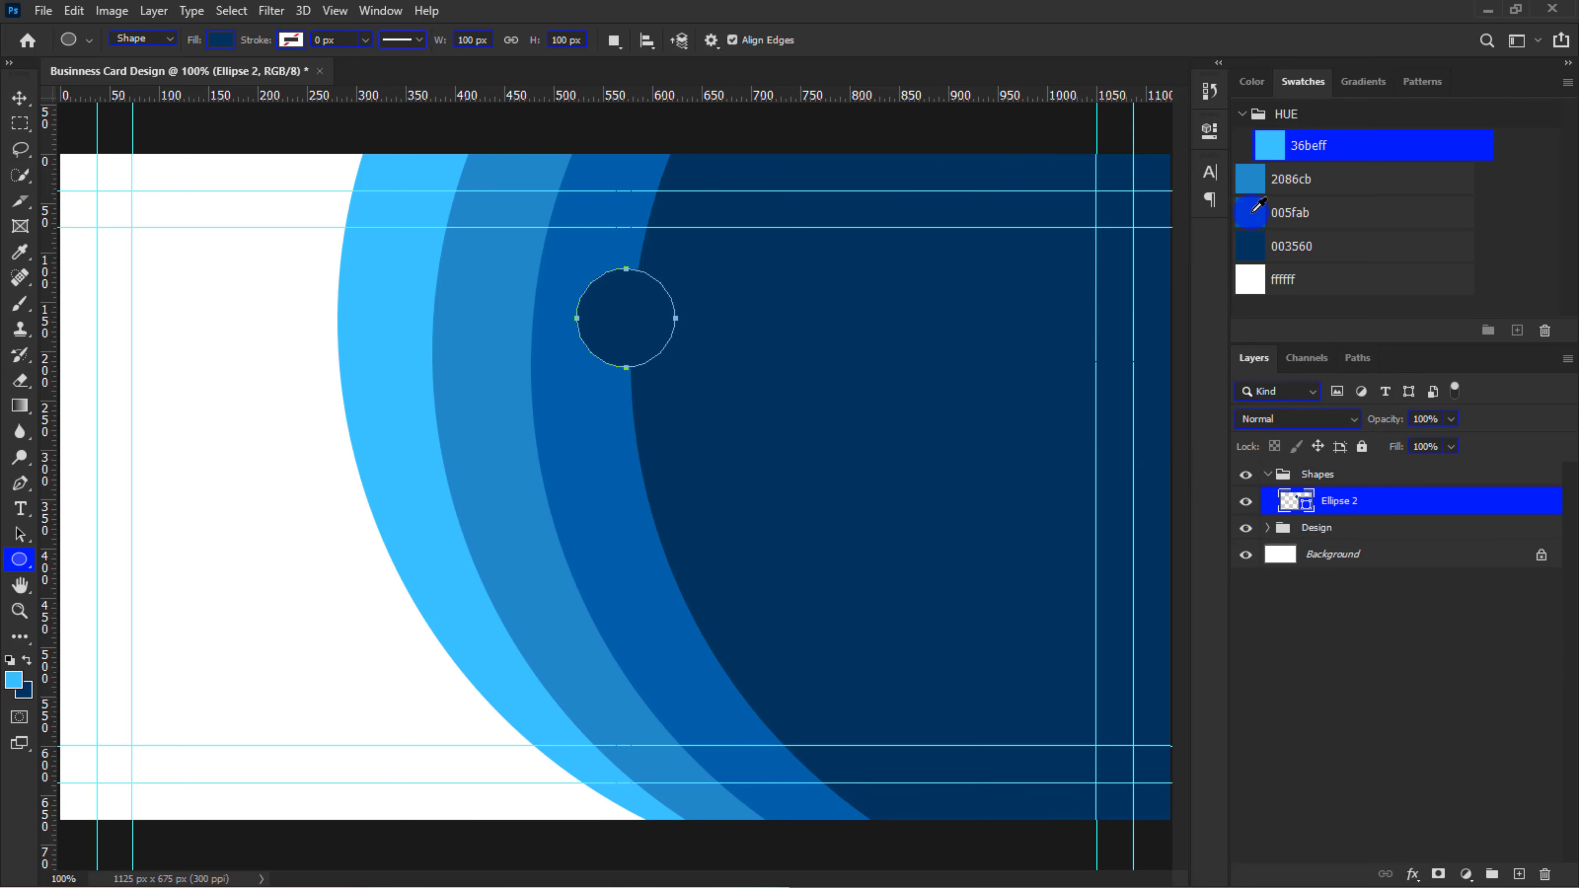
Duplicate the small circle and scale the copy about its centre to 109%
key(v)
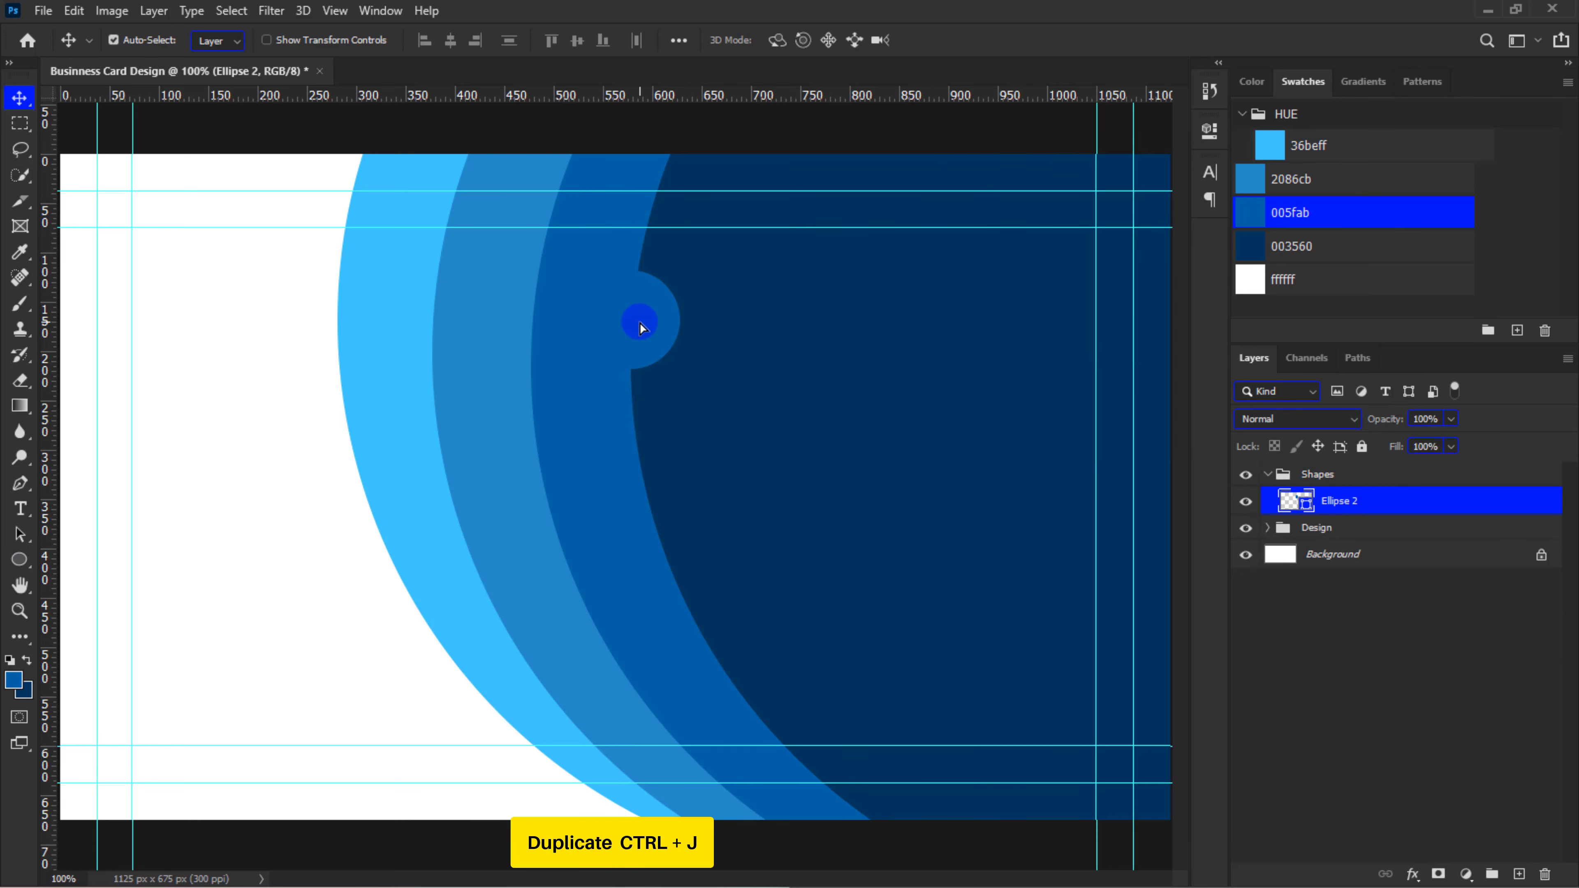
key(ctrl+j)
key(ctrl+t)
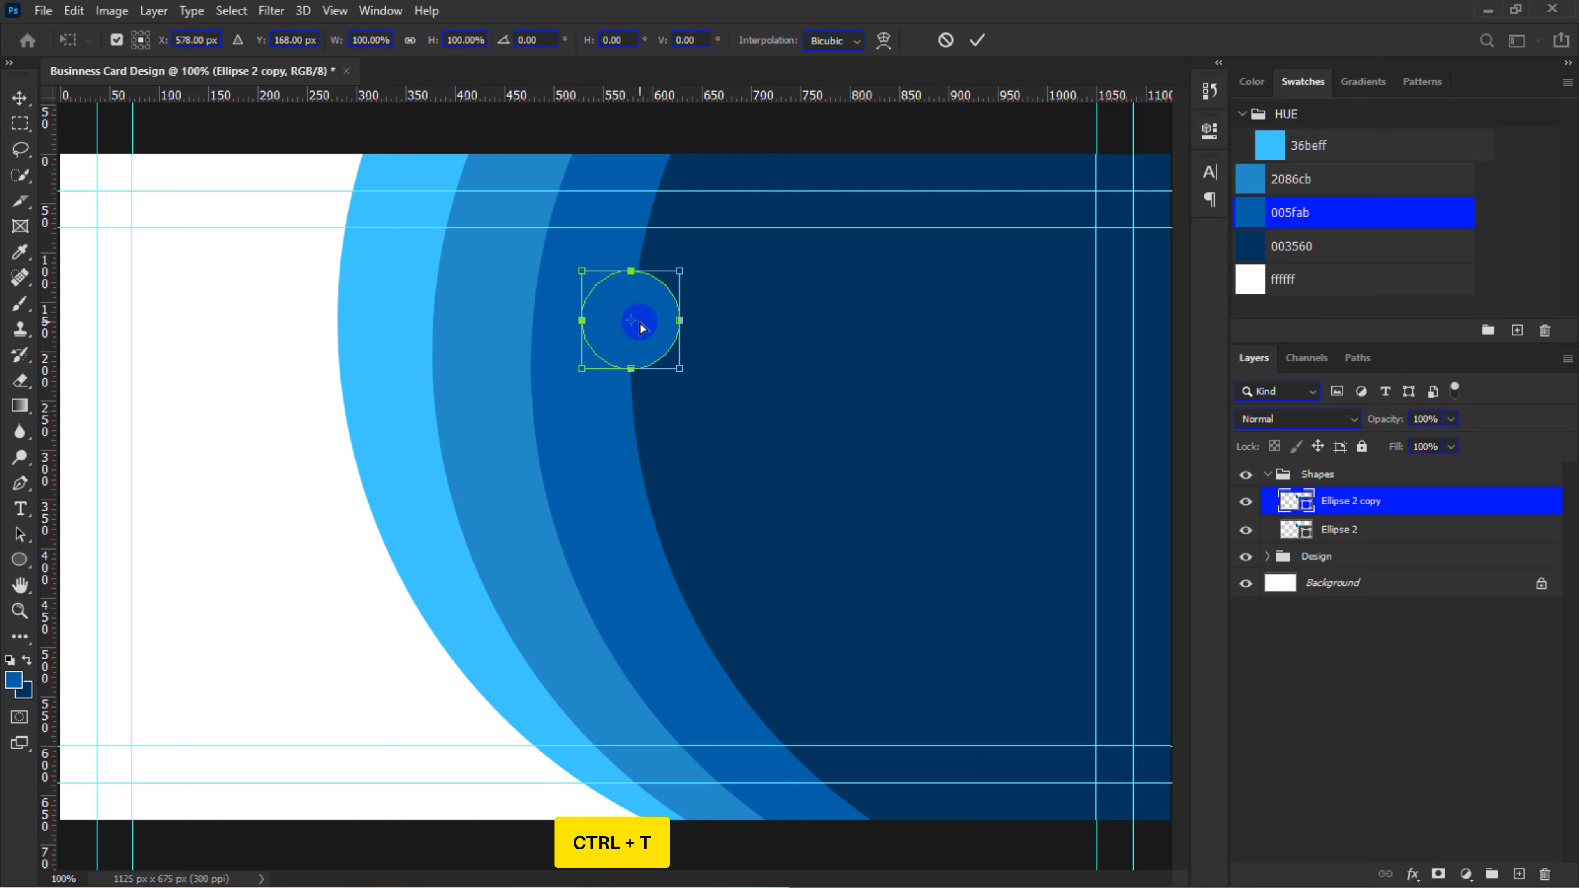
drag(682, 268, 686, 268)
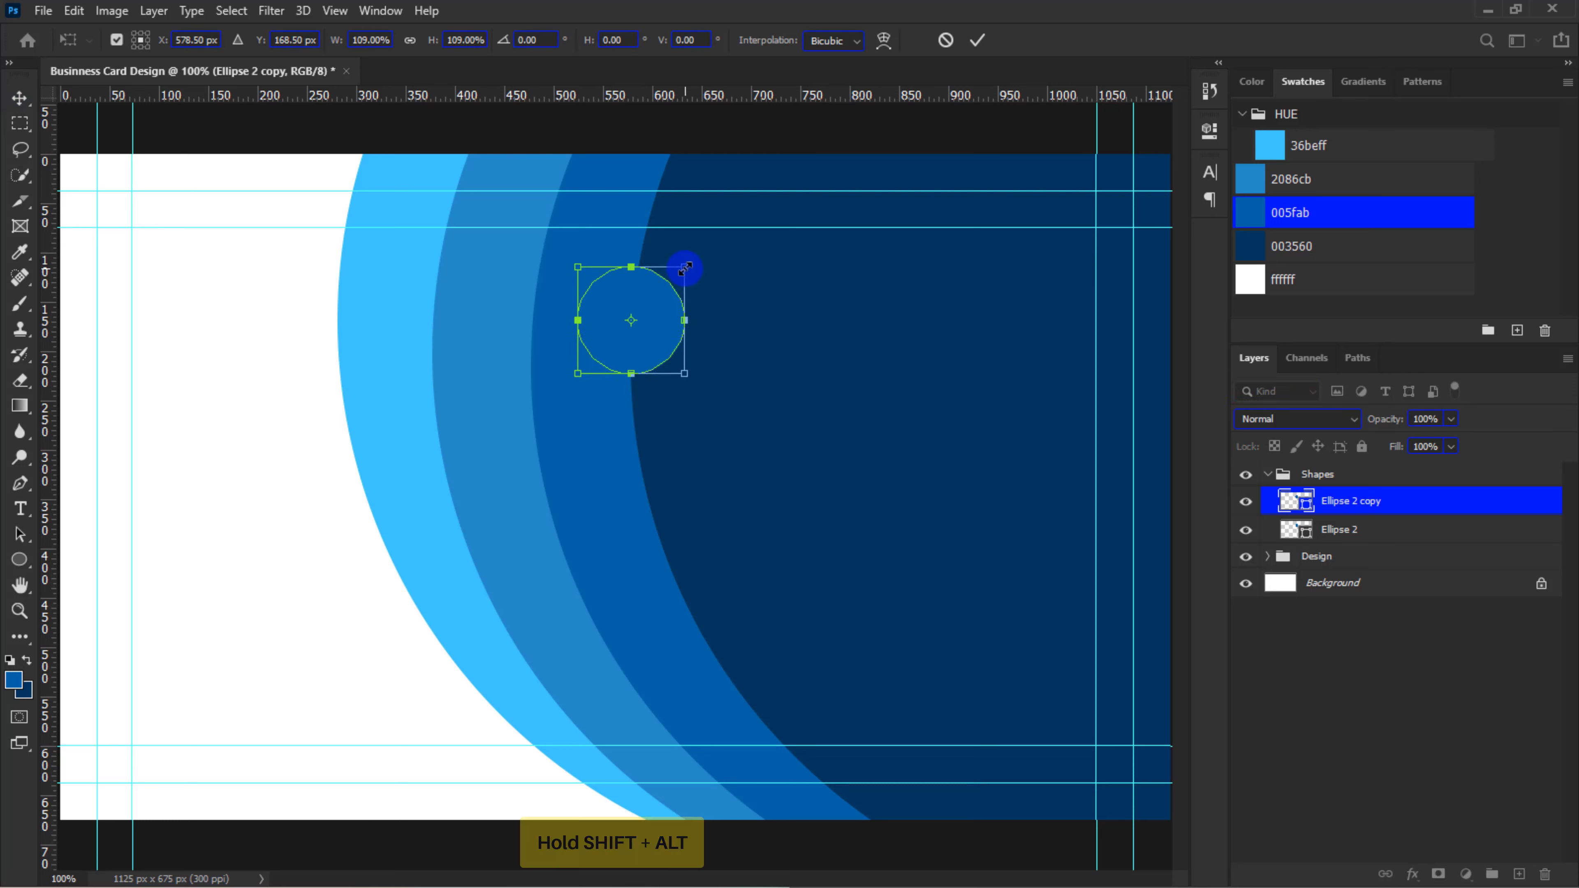
key(Return)
Give the enlarged circle copy no fill and a white 3 px dotted stroke
key(u)
click(221, 40)
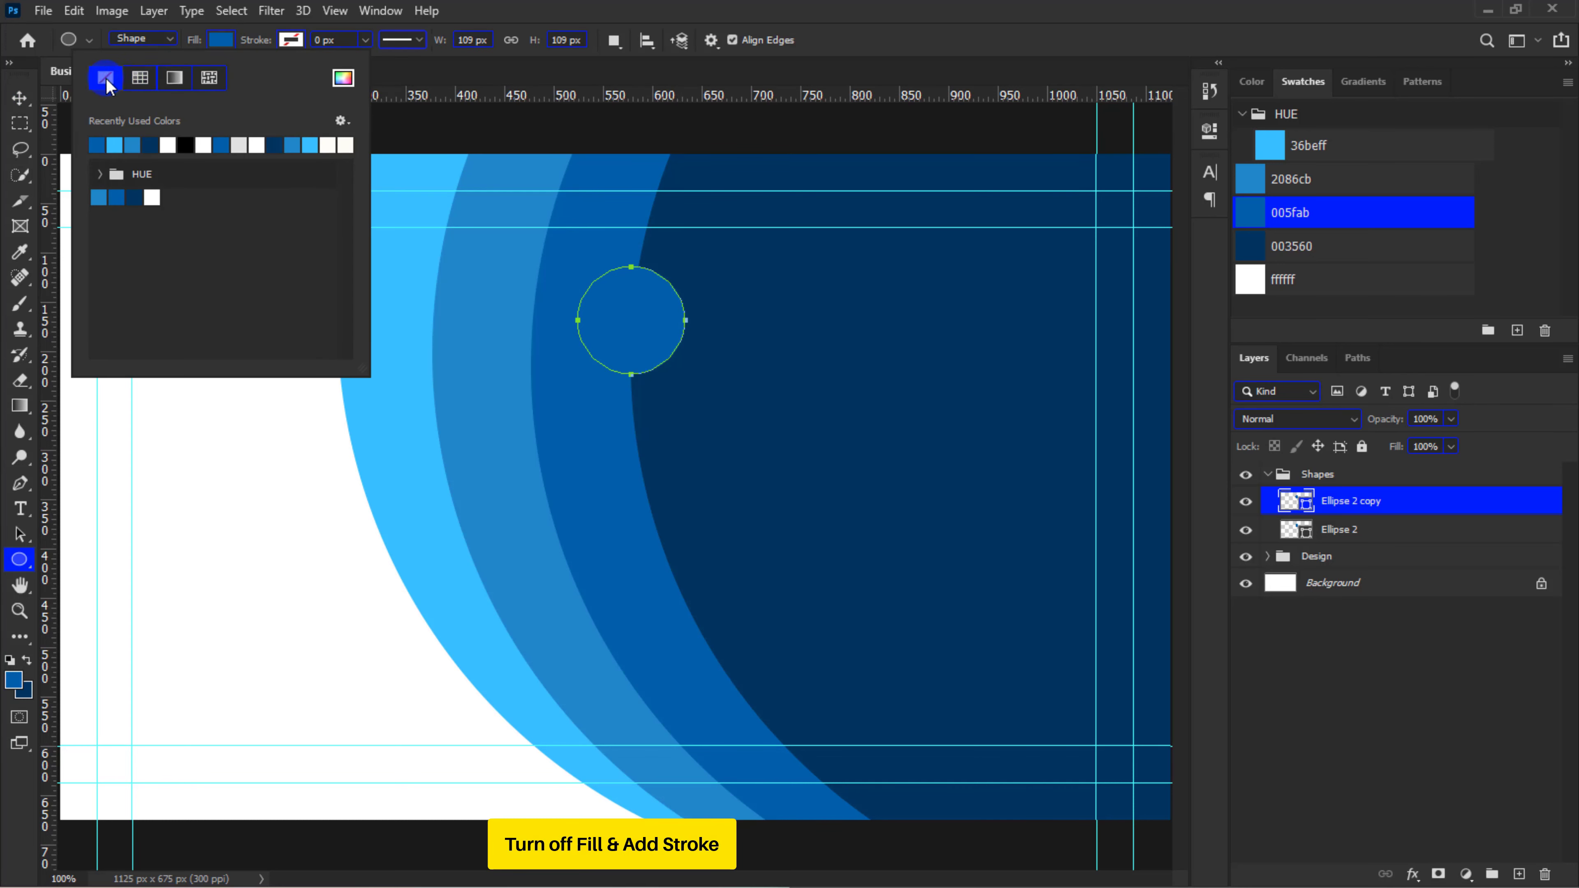
click(291, 42)
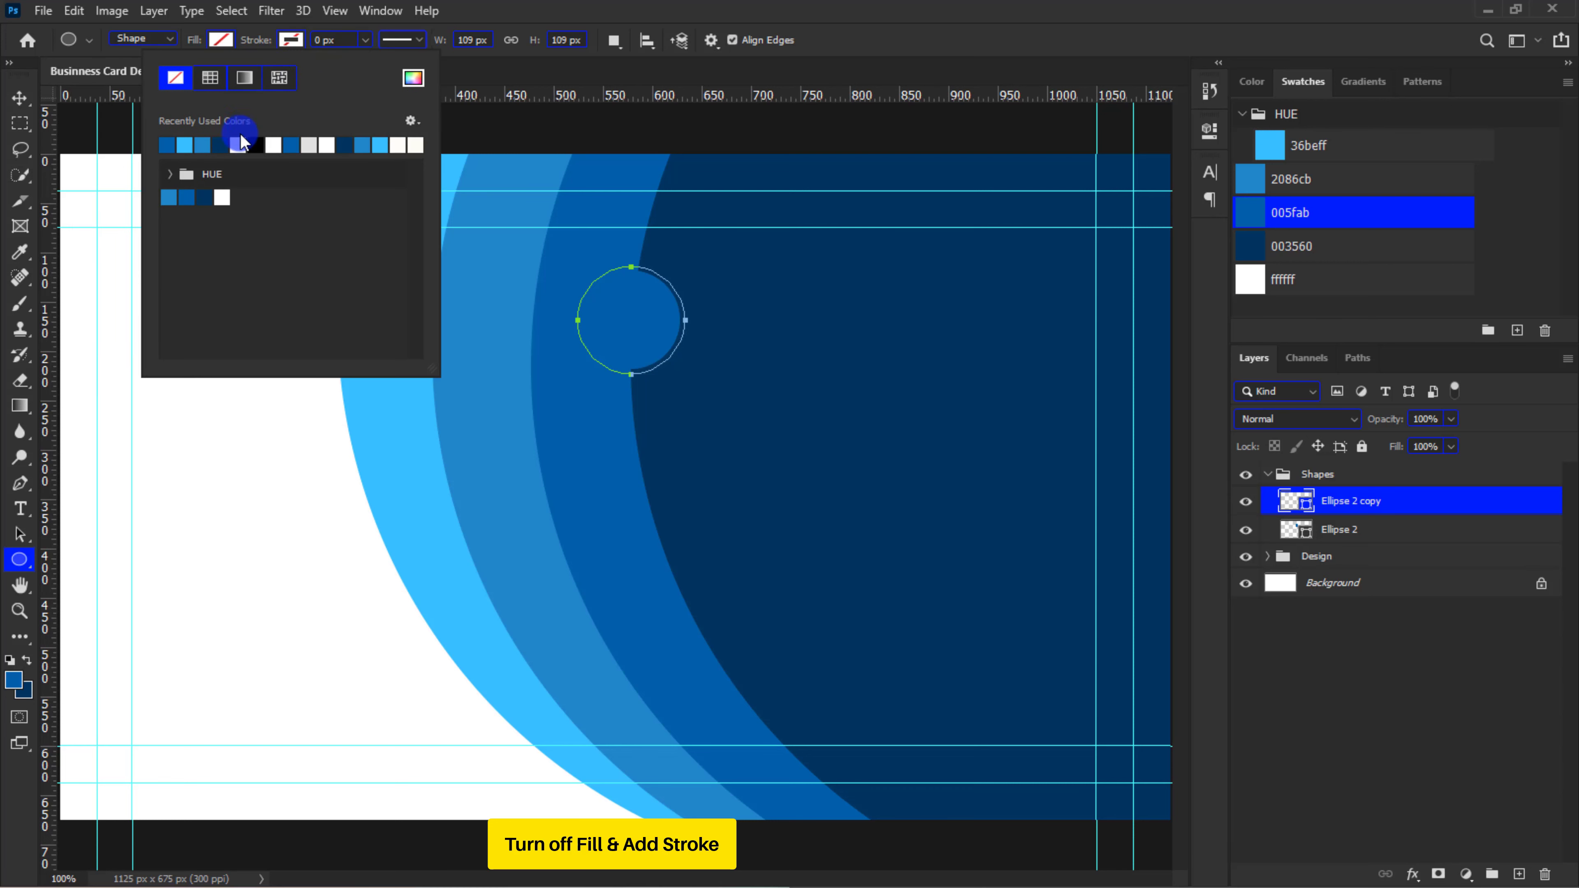
drag(340, 40, 314, 45)
text(3)
key(Return)
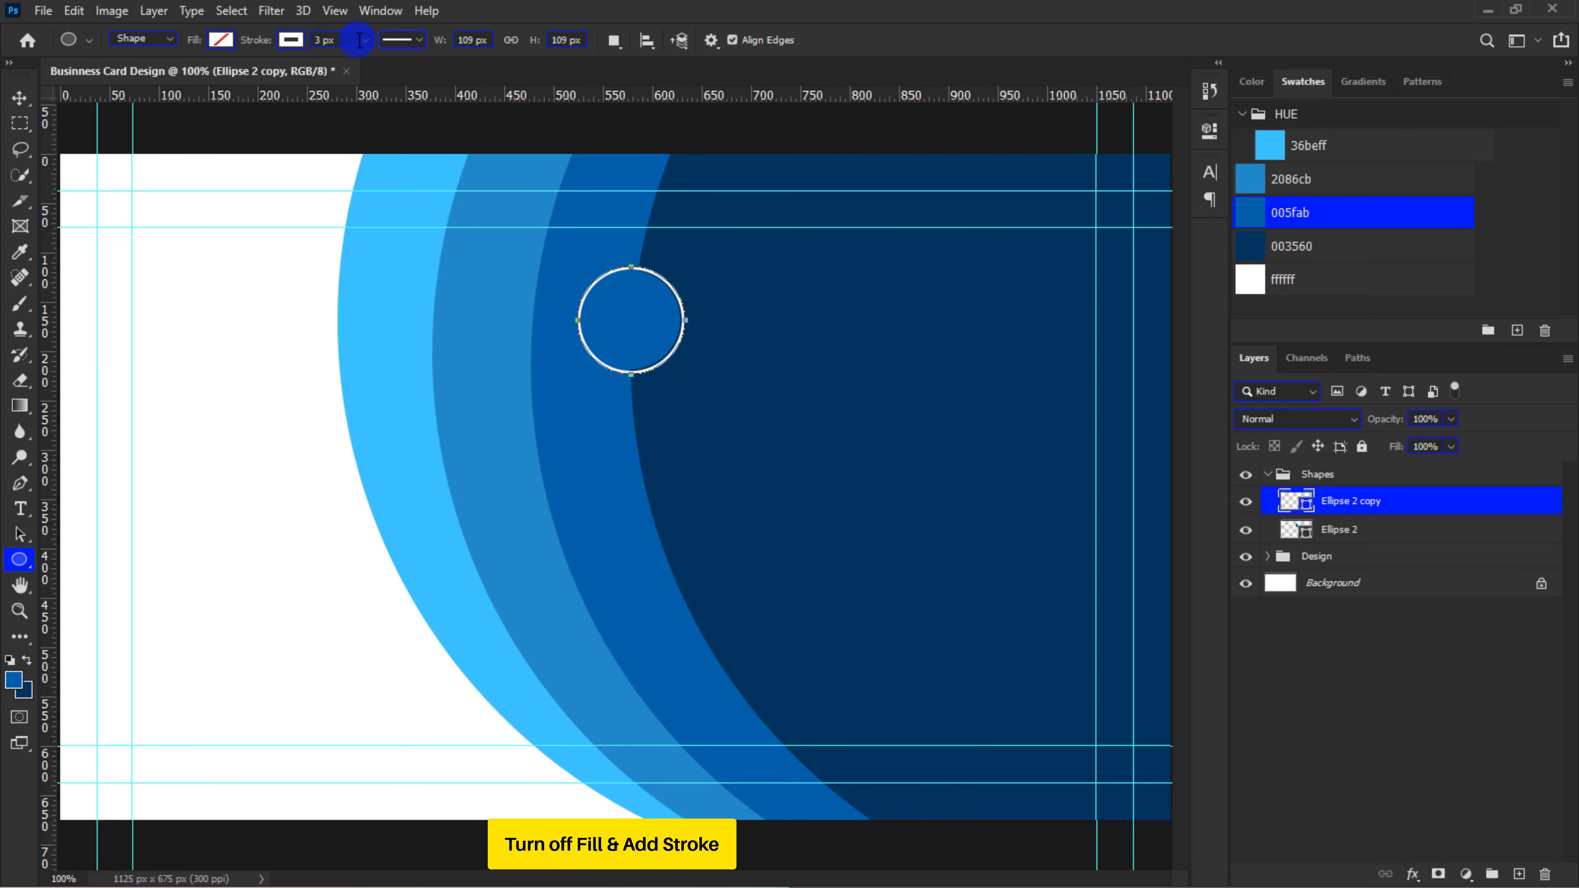
click(402, 40)
click(416, 160)
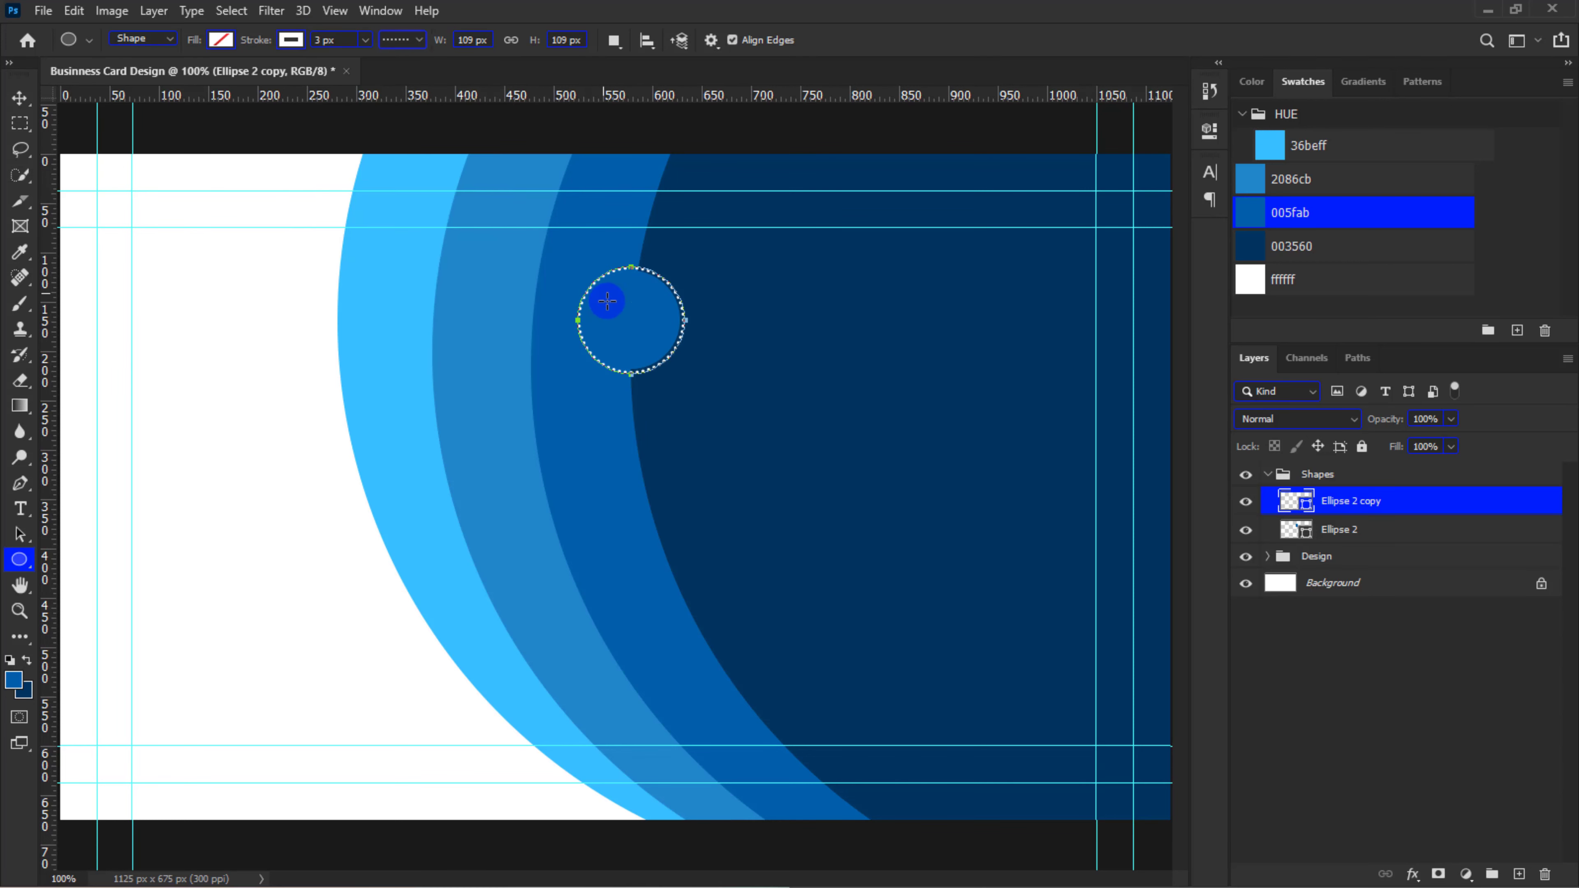
Shrink the small circle and its dotted ring together and position them on the dark blue area's curved edge
key(v)
ctrl+click(1325, 533)
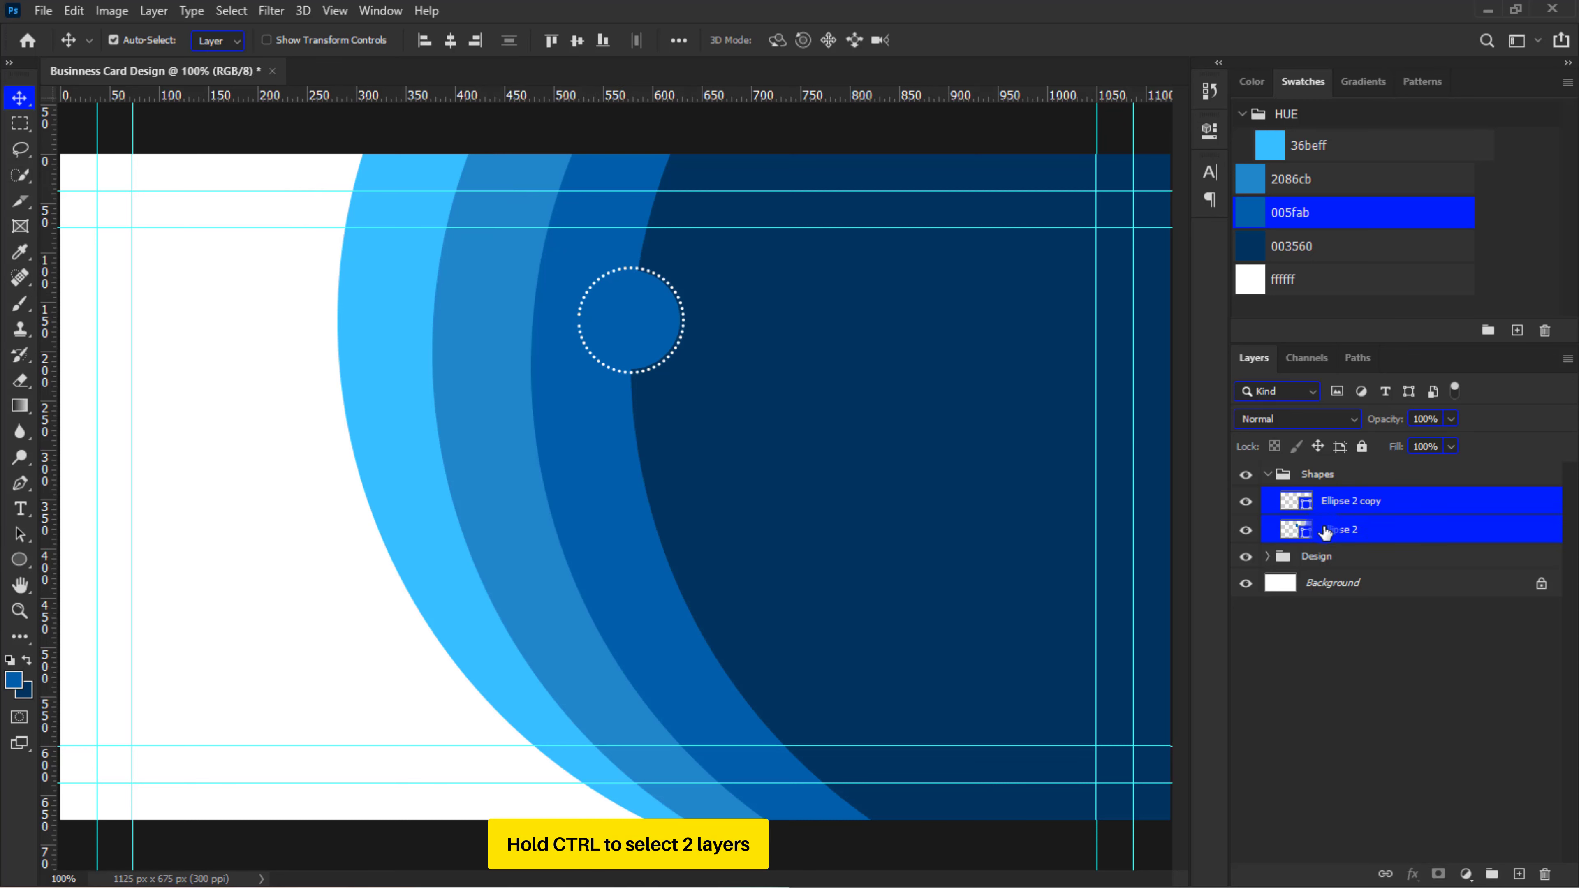
key(ctrl+t)
drag(689, 267, 741, 602)
key(Return)
key(ctrl+t)
key(Return)
Duplicate the circle-and-ring pair twice and place the copies further down along the dark blue curve
key(ctrl+j)
key(ctrl+t)
key(Return)
key(ctrl+j)
key(ctrl+t)
key(Return)
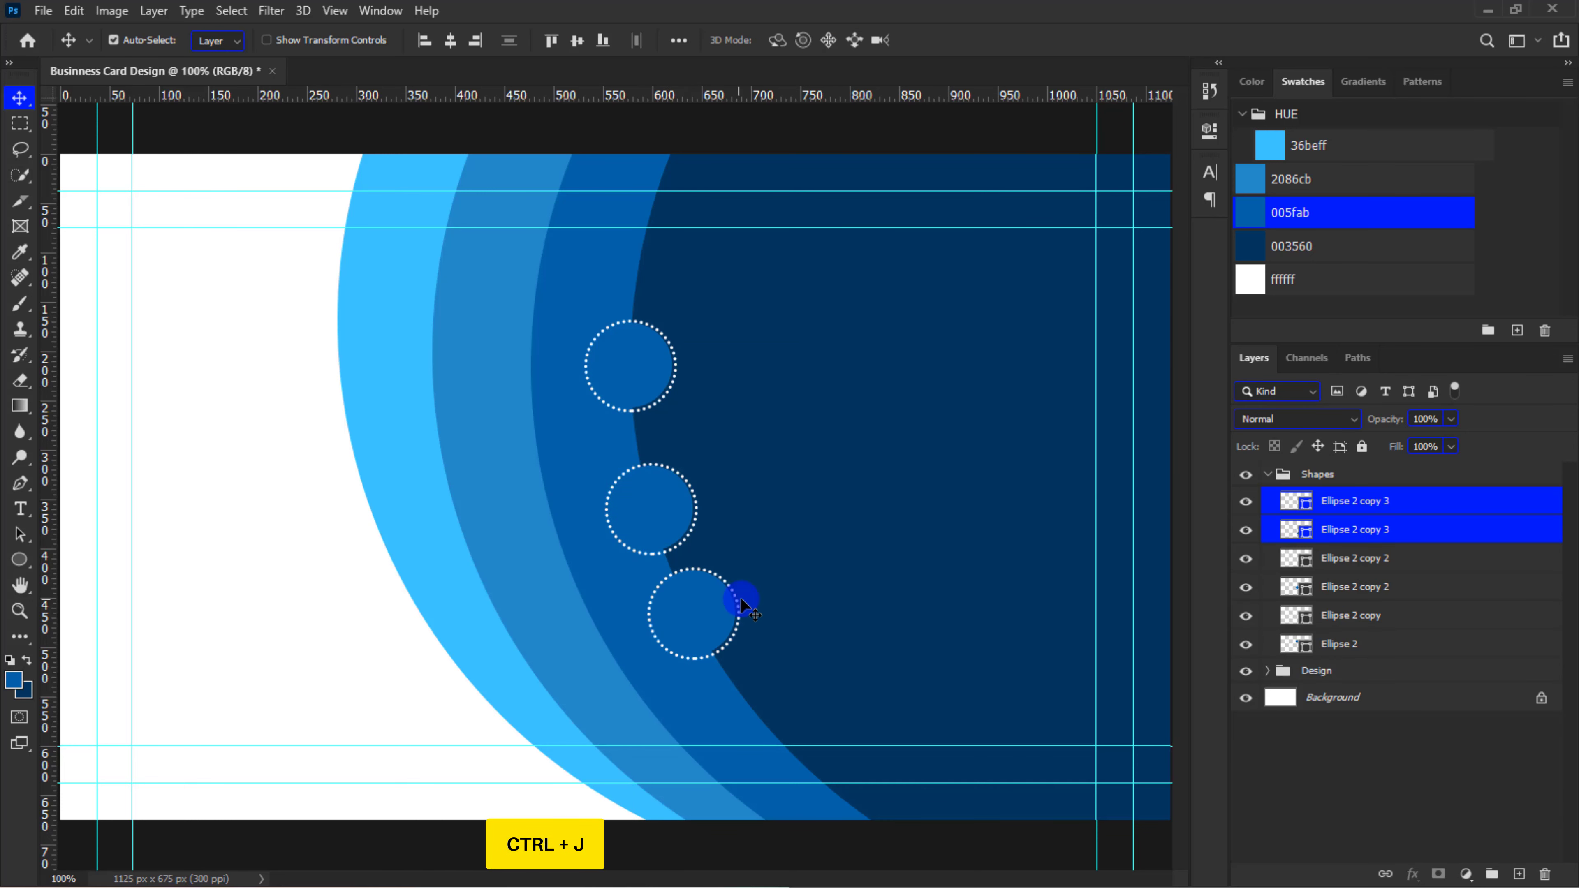
Shift the middle circle-and-ring pair slightly upward to even out the spacing along the curve
click(1314, 560)
shift+click(1333, 586)
key(ctrl+t)
drag(690, 508, 687, 487)
key(Return)
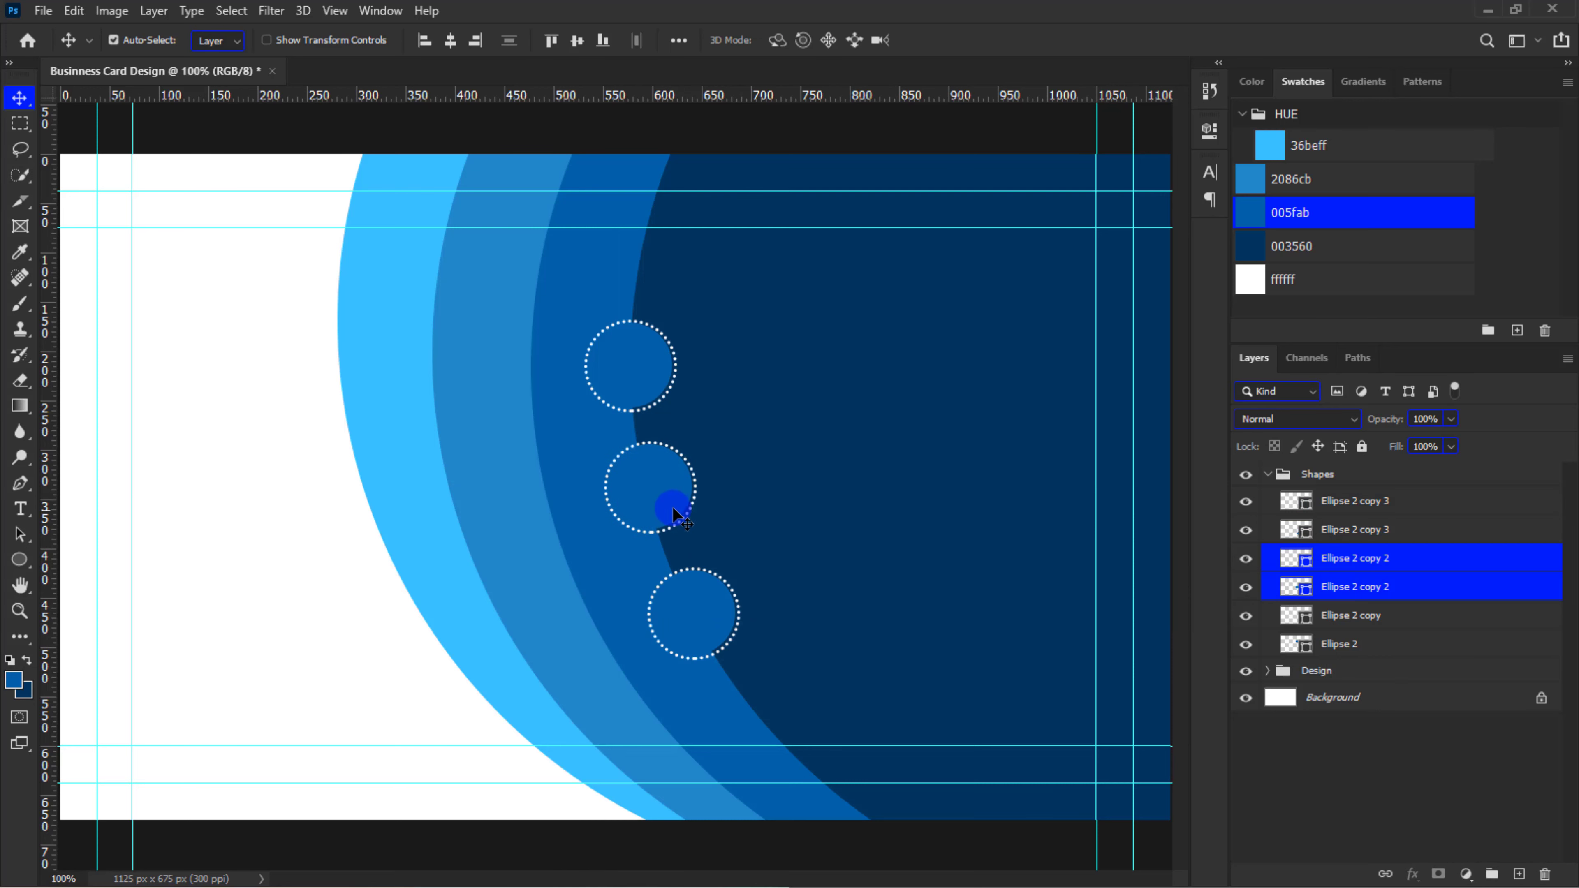
Duplicate the lowest circle-and-ring pair and place the copy below it on the dark blue curve
click(1347, 529)
shift+click(1343, 501)
key(ctrl+j)
key(ctrl+t)
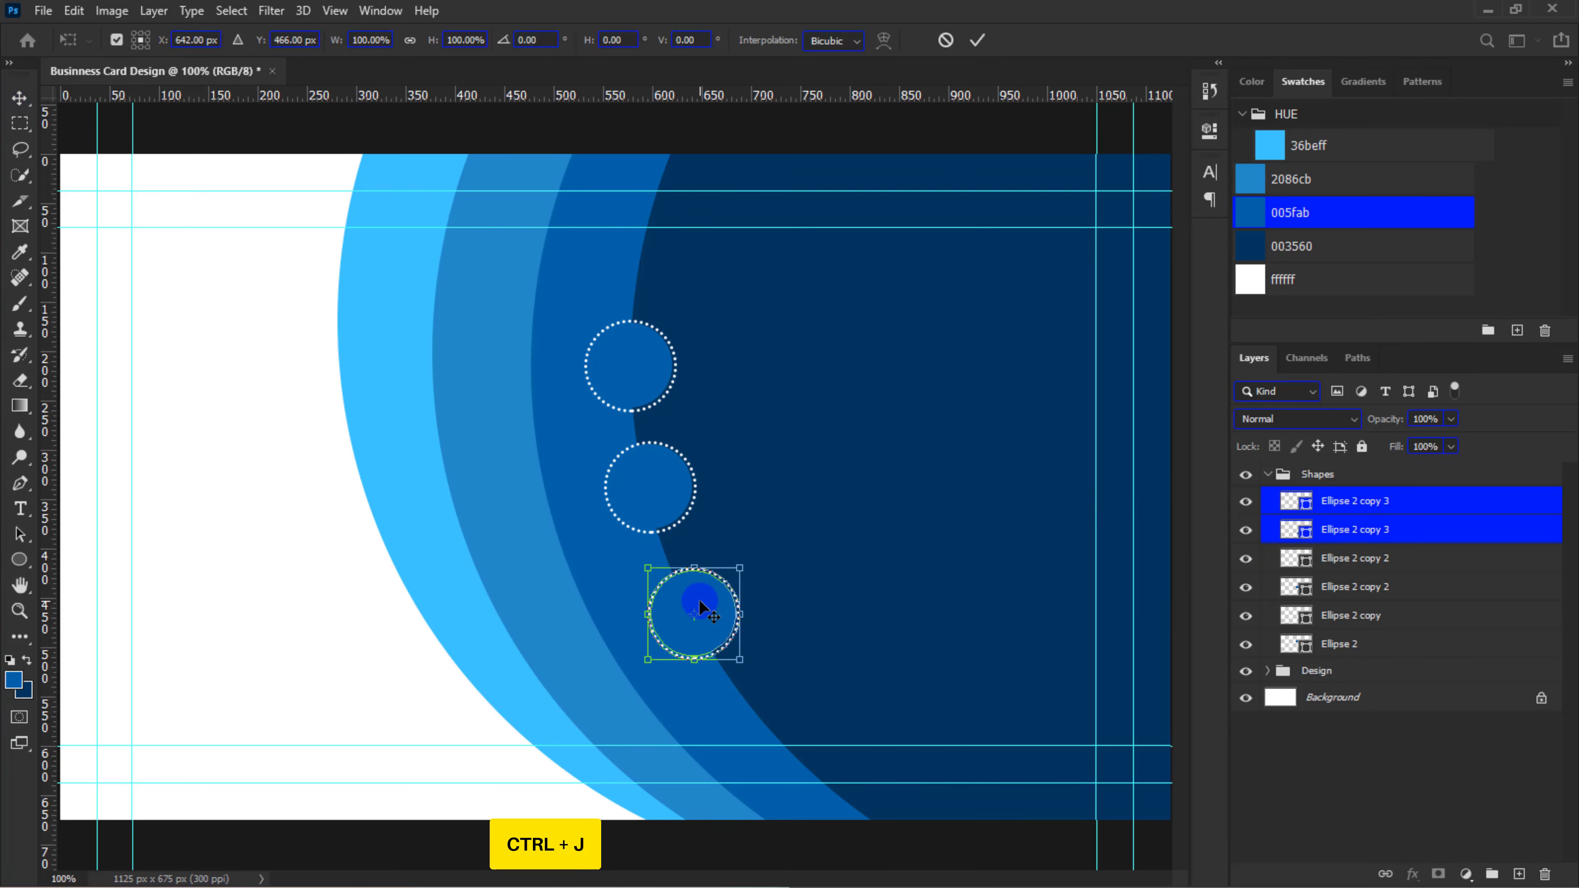
drag(701, 607, 765, 710)
key(Return)
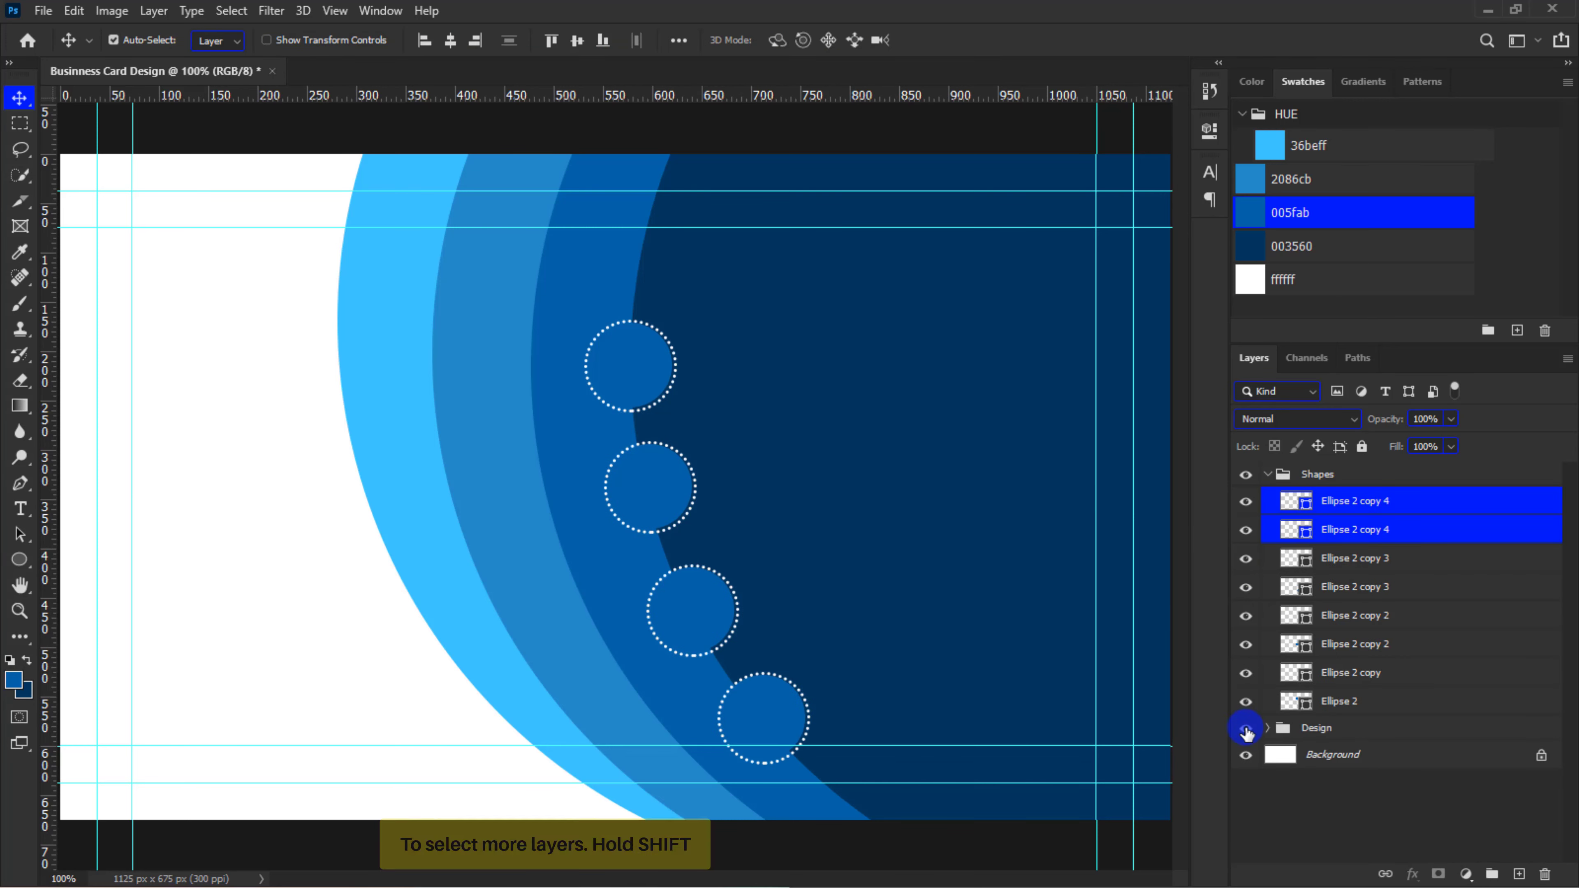
Select all four circle-and-ring pairs and shift them together upward along the curve
click(1353, 503)
shift+click(1372, 706)
key(ctrl+t)
drag(654, 488, 652, 451)
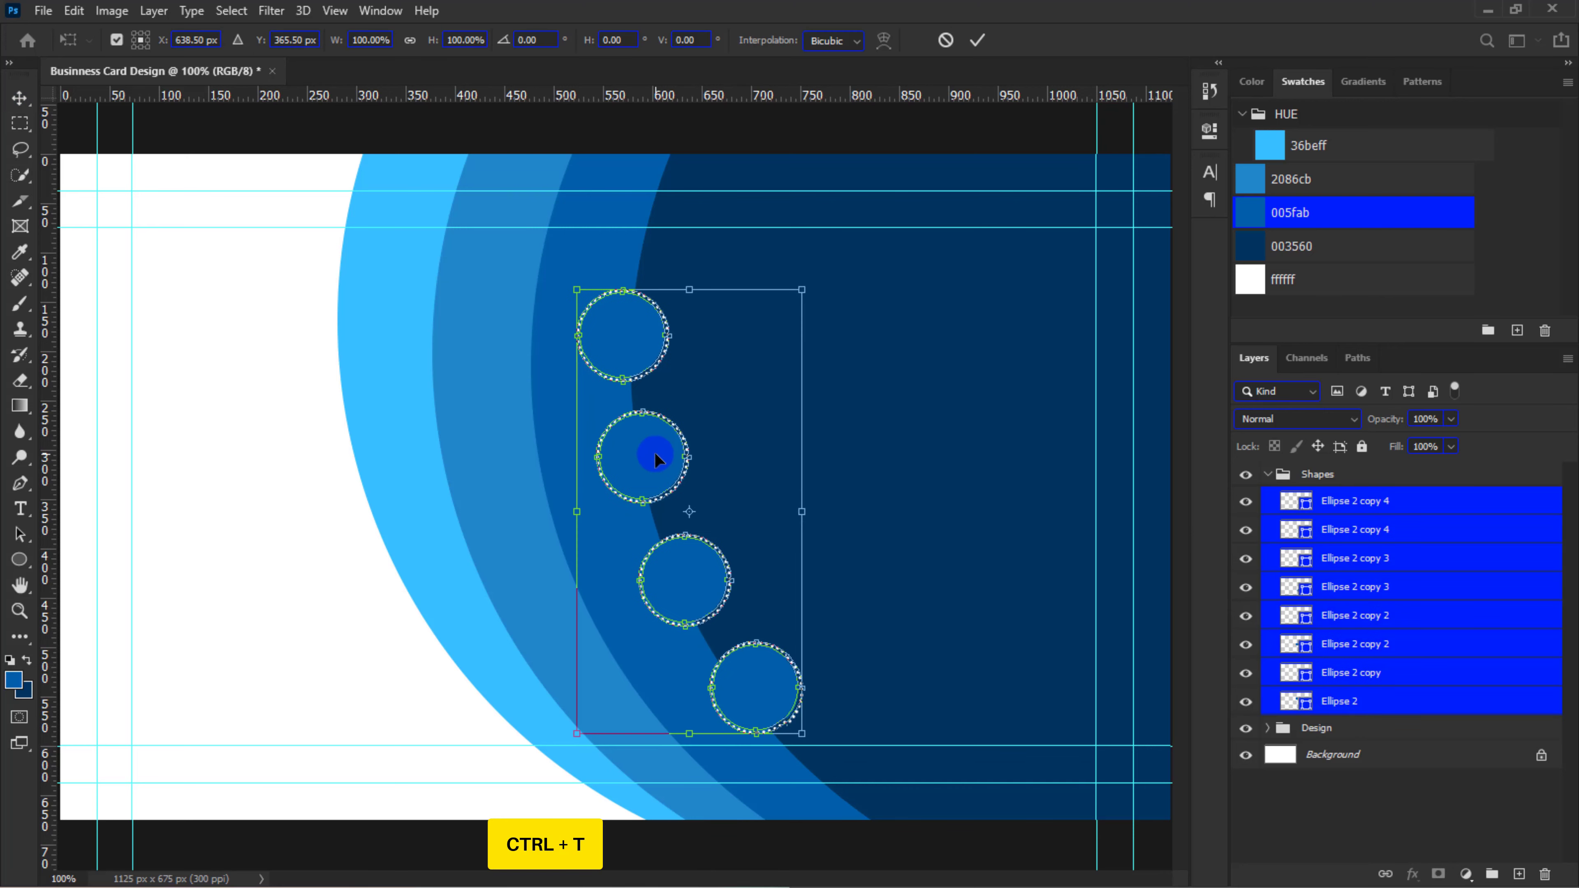
key(Return)
Collapse the Shapes group and create a layer group named Icons above it
key(ctrl+minus)
key(ctrl+plus)
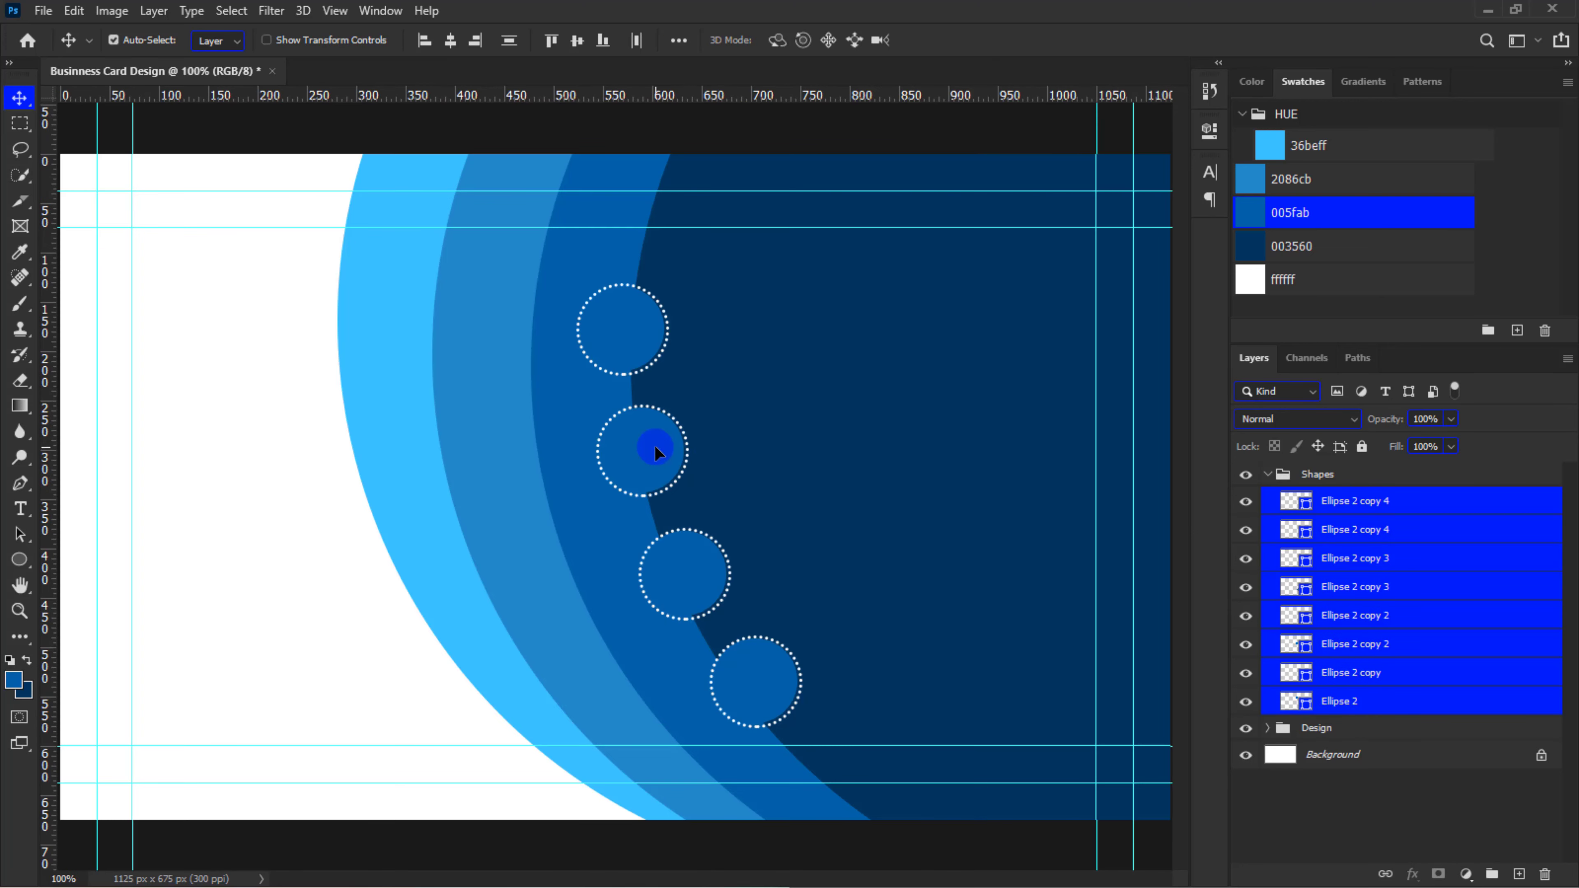
click(1268, 476)
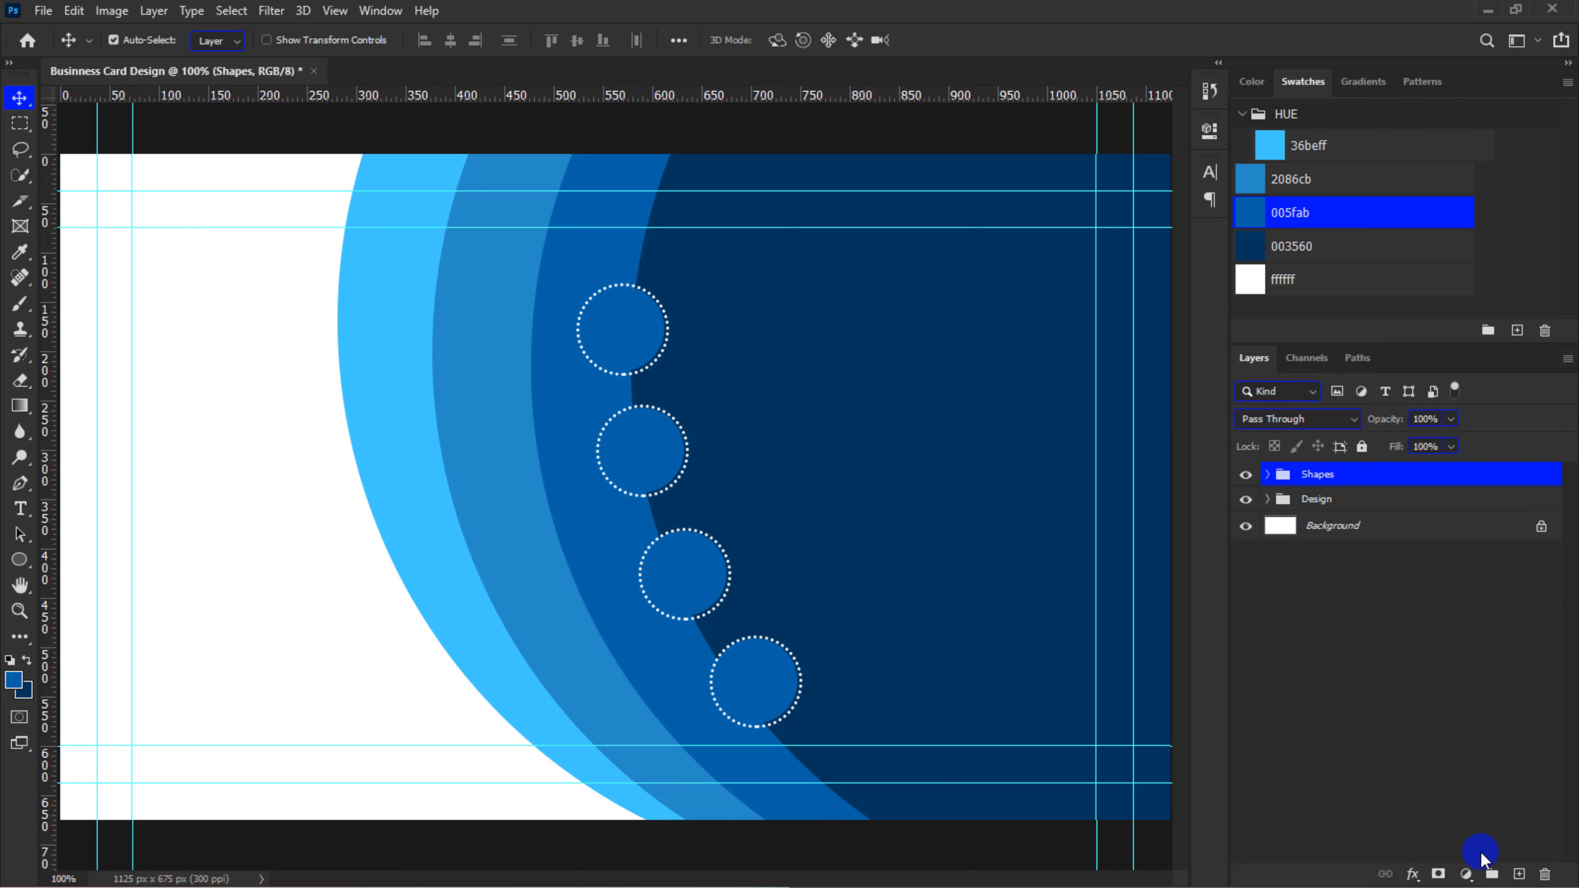
click(1492, 873)
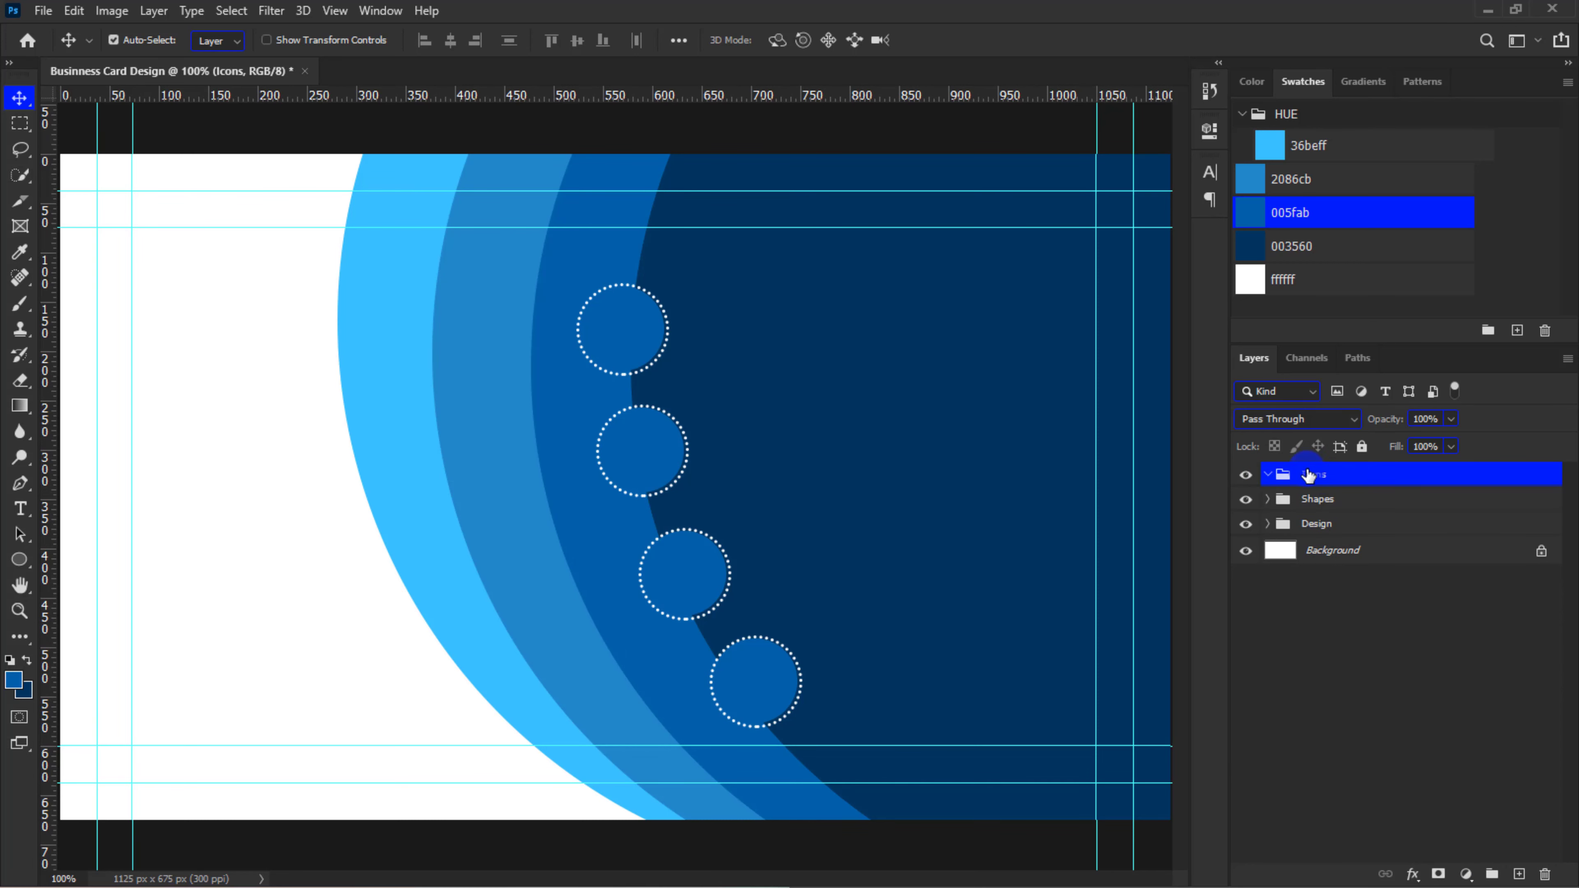
Place the mail icon file on the card as an embedded image
click(41, 11)
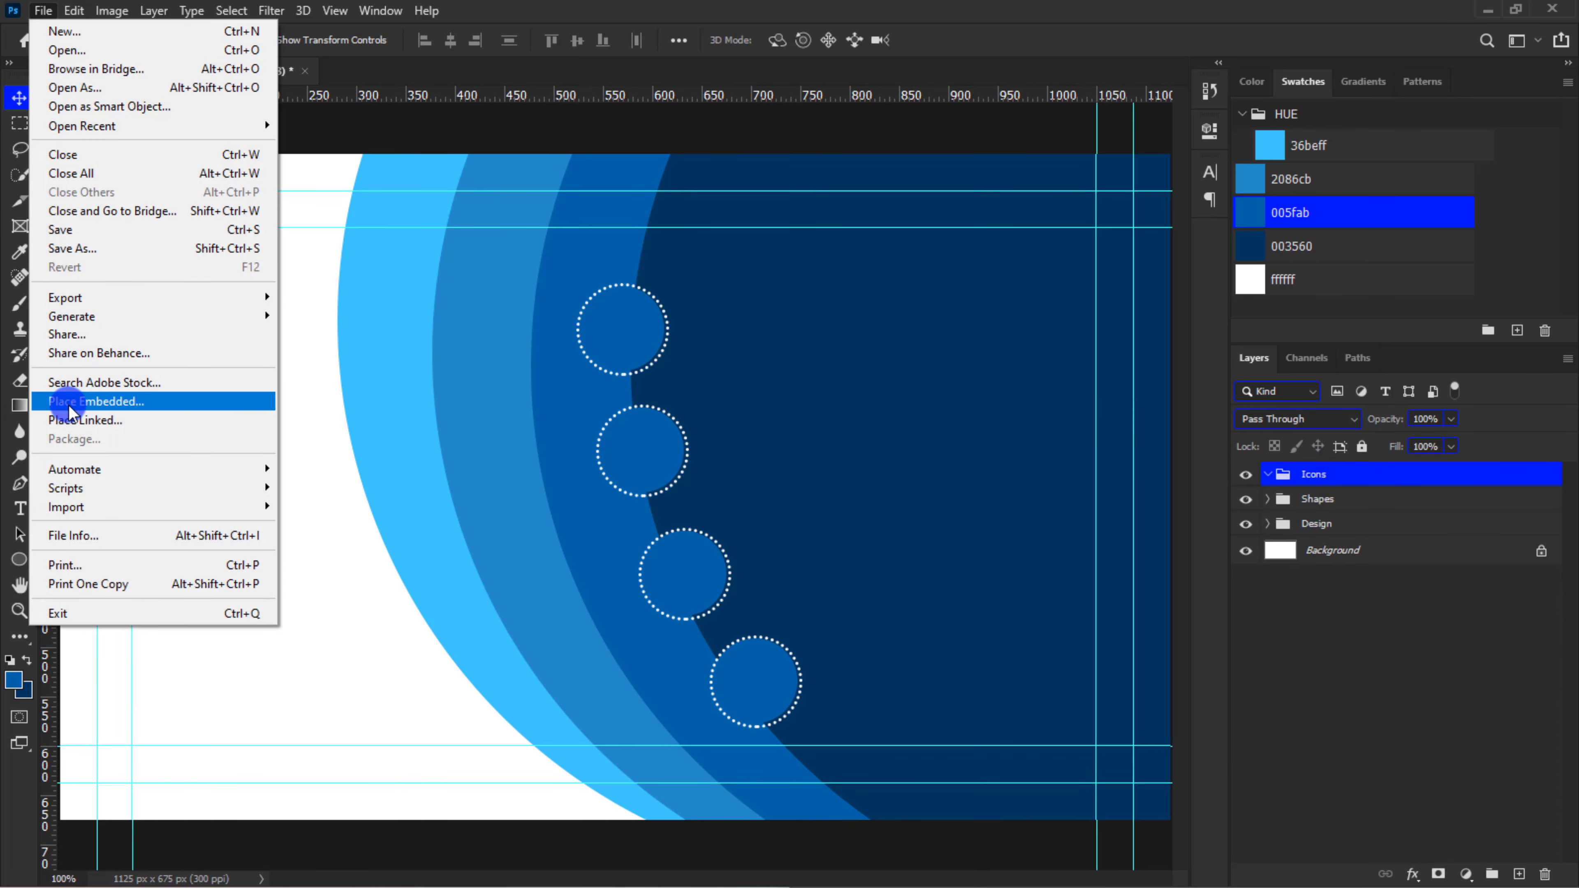
click(93, 398)
click(700, 302)
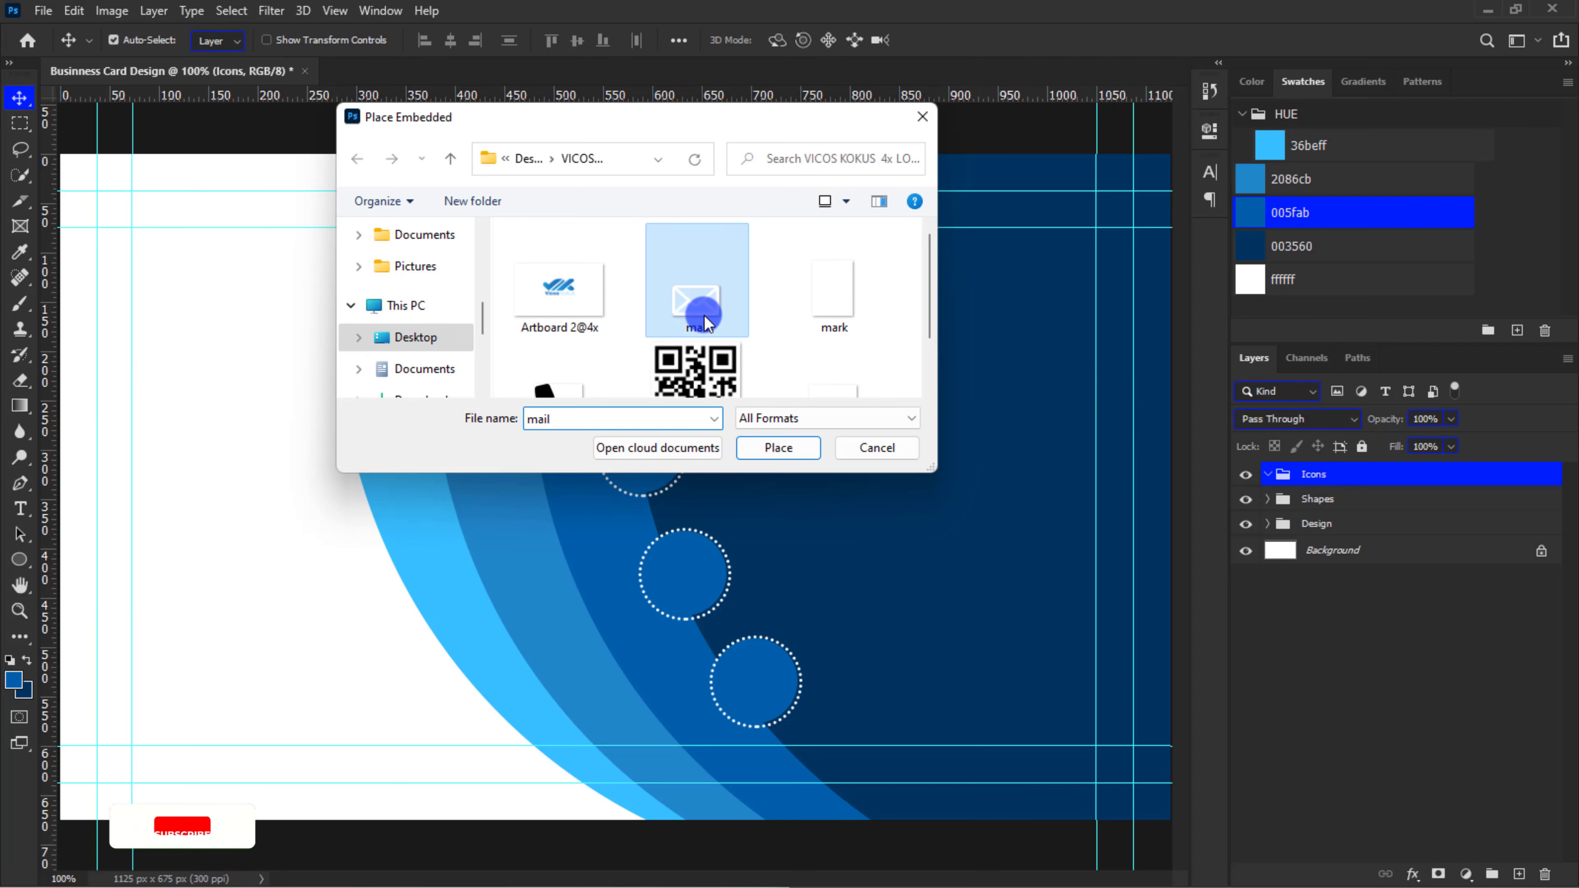
click(771, 448)
key(Return)
key(ctrl+minus)
key(ctrl+minus)
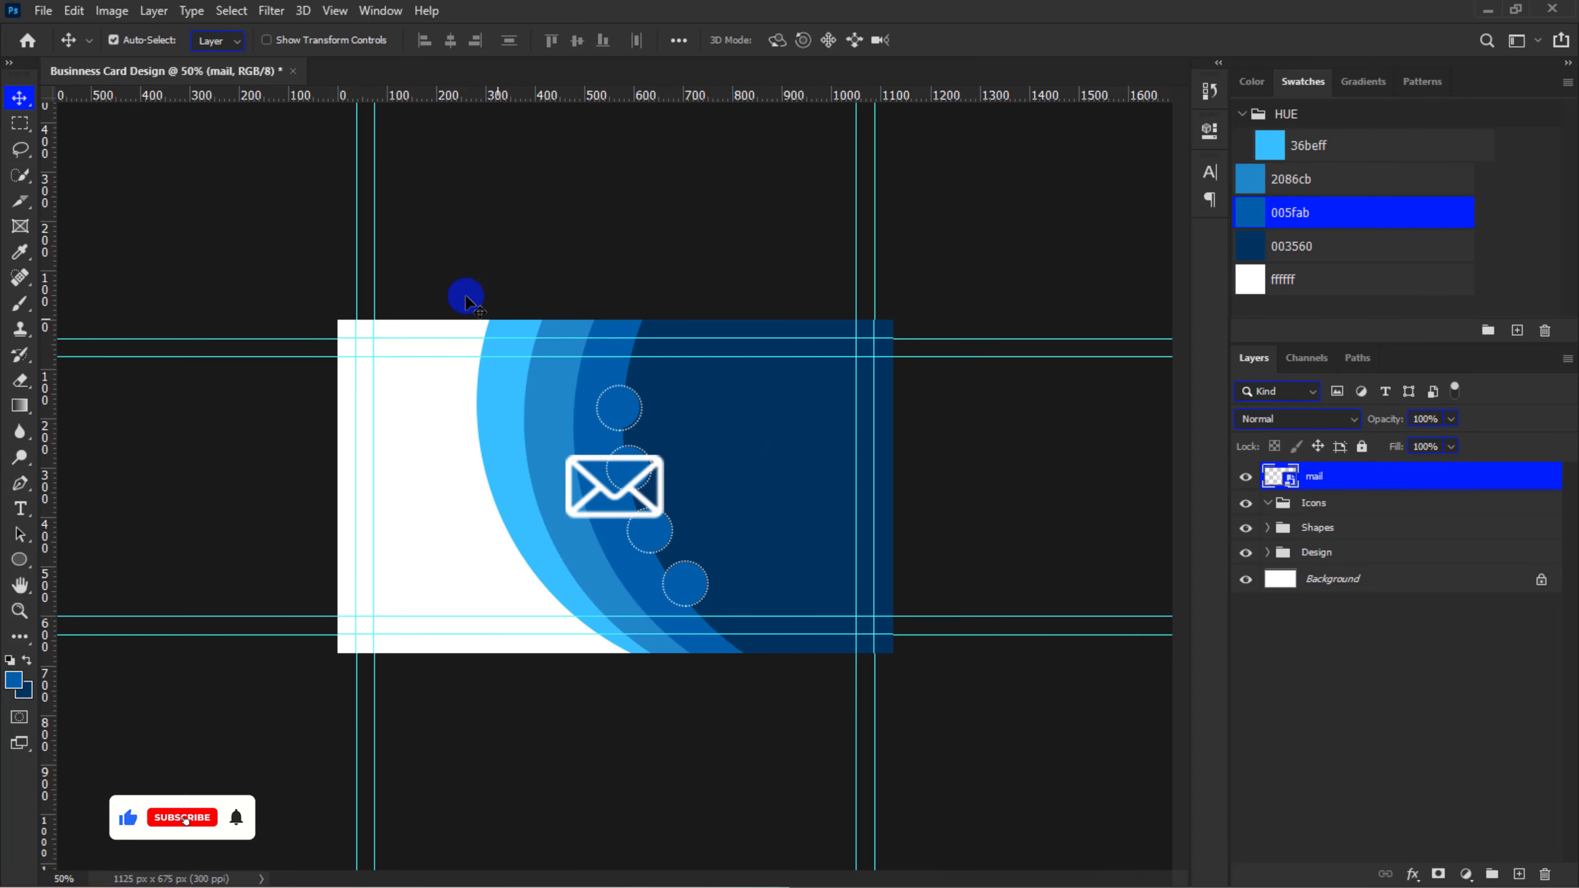
Place the mark location icon file on the card as an embedded image
click(43, 11)
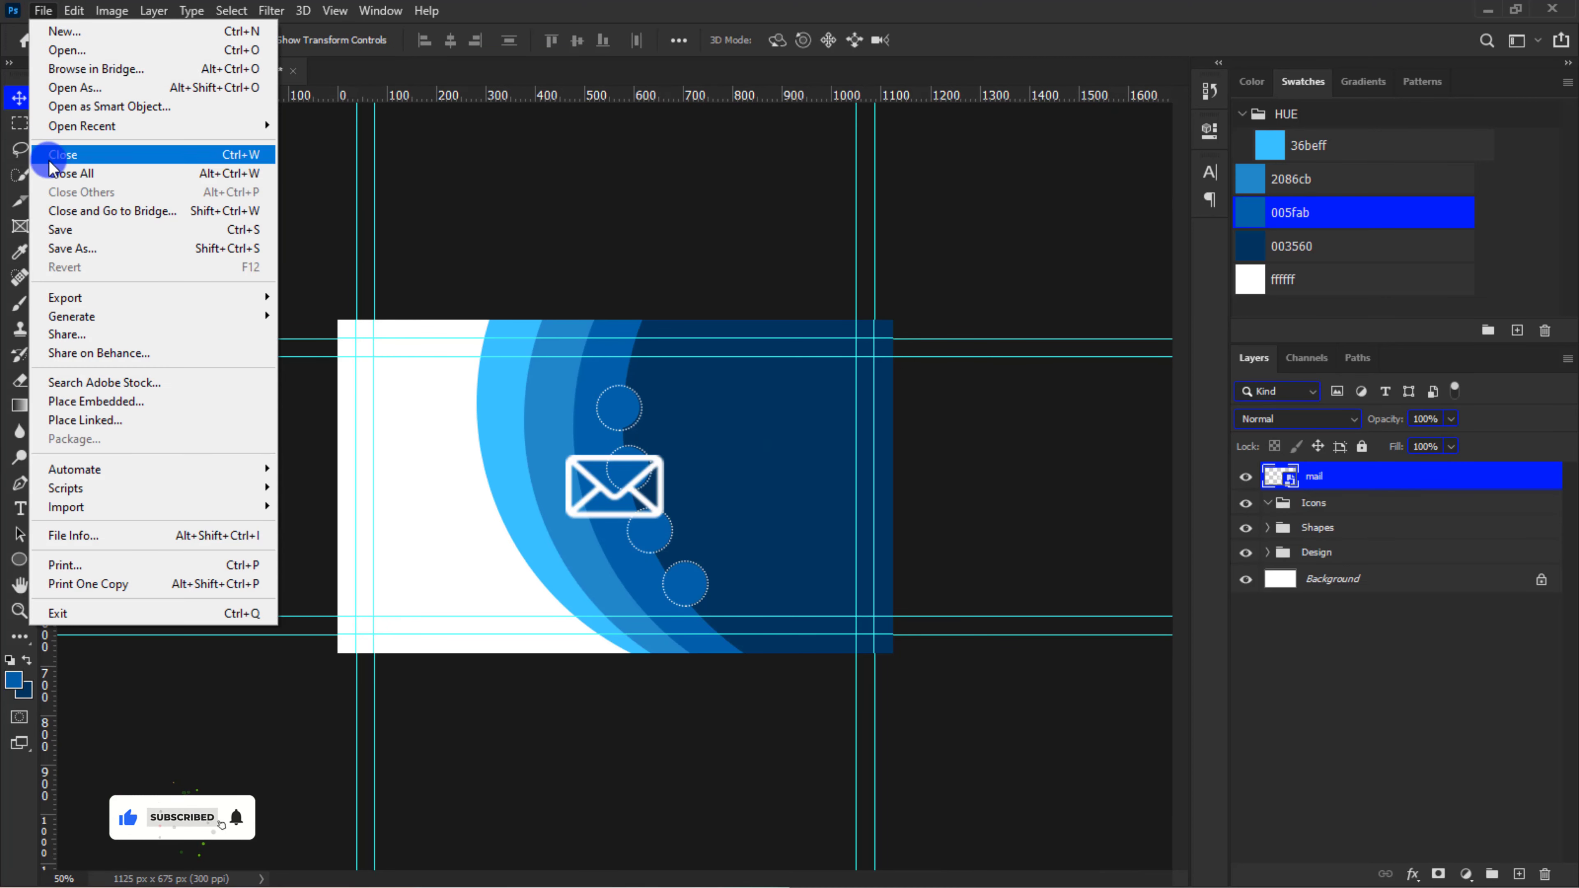
click(69, 406)
click(833, 289)
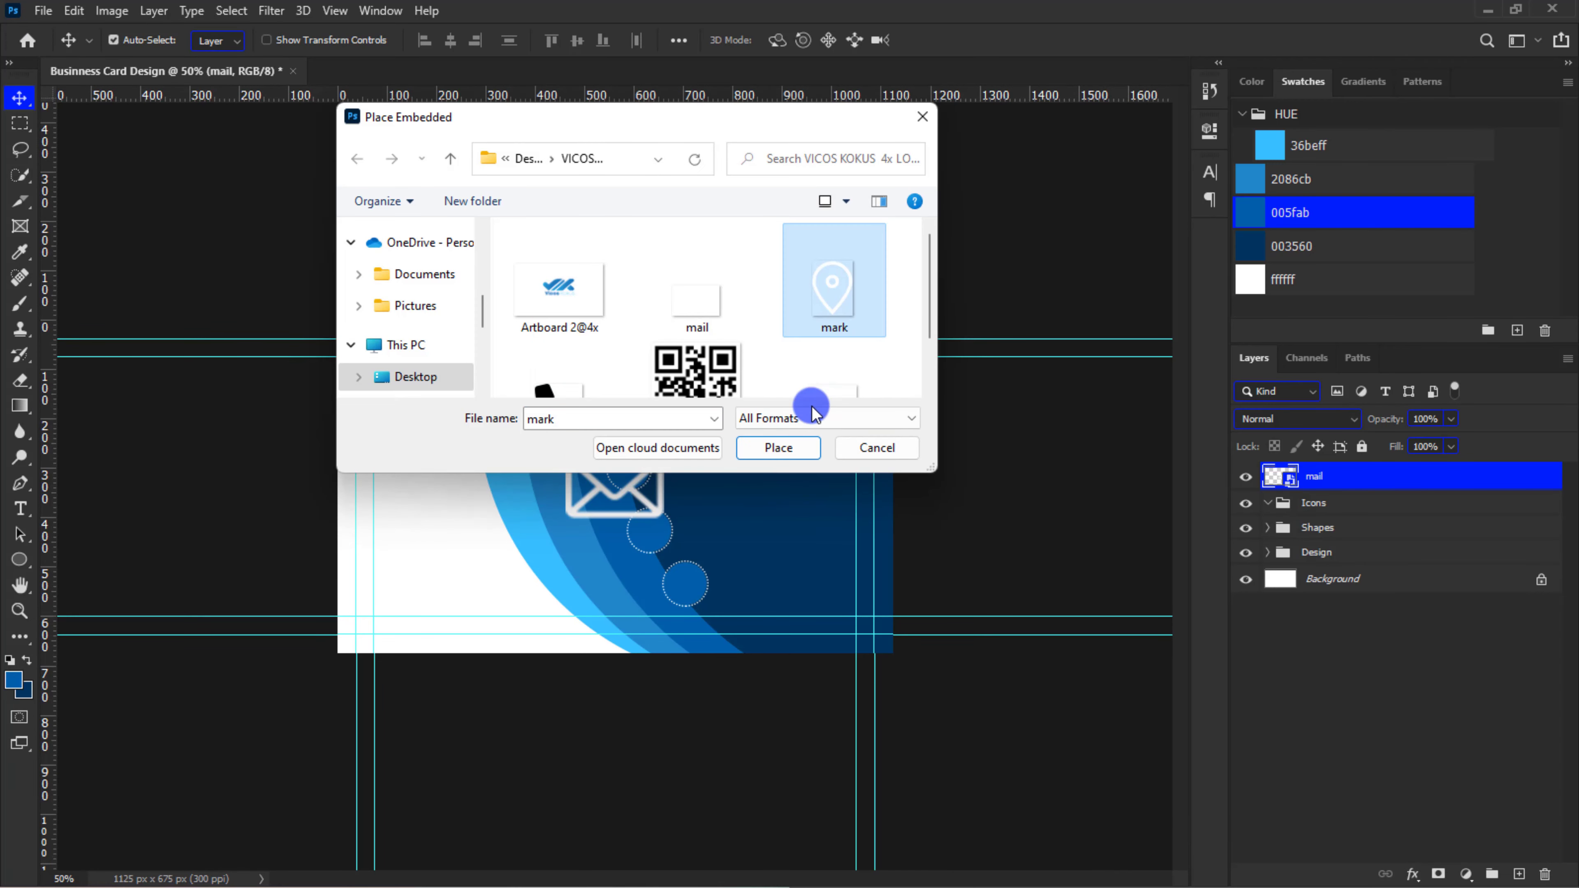
click(790, 448)
key(Return)
Place the phone icon file on the card as an embedded image
click(43, 11)
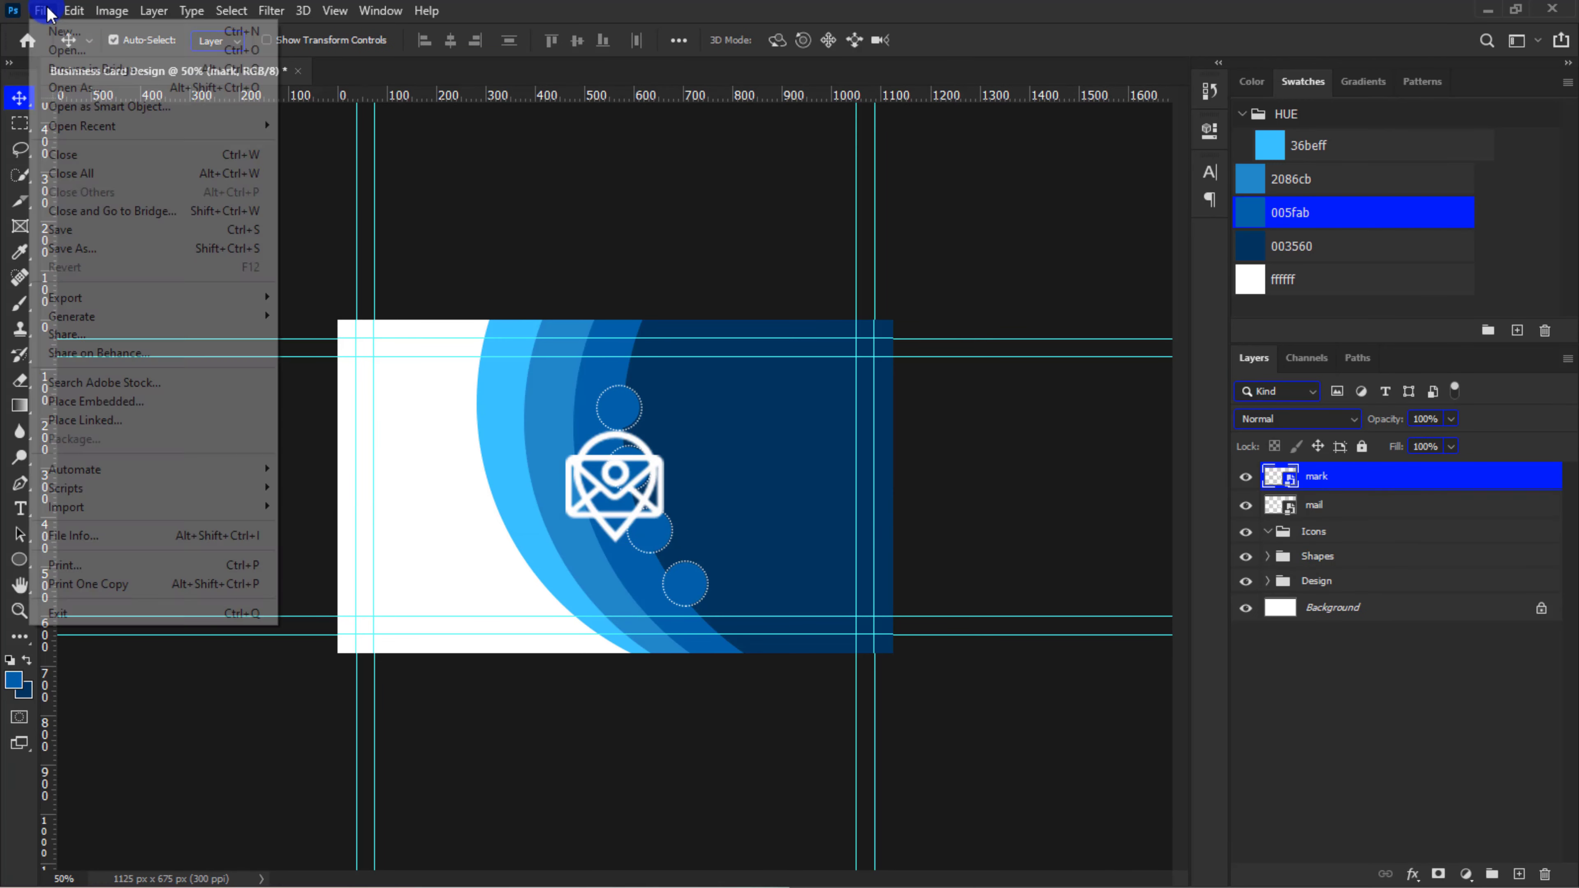
click(87, 401)
click(606, 367)
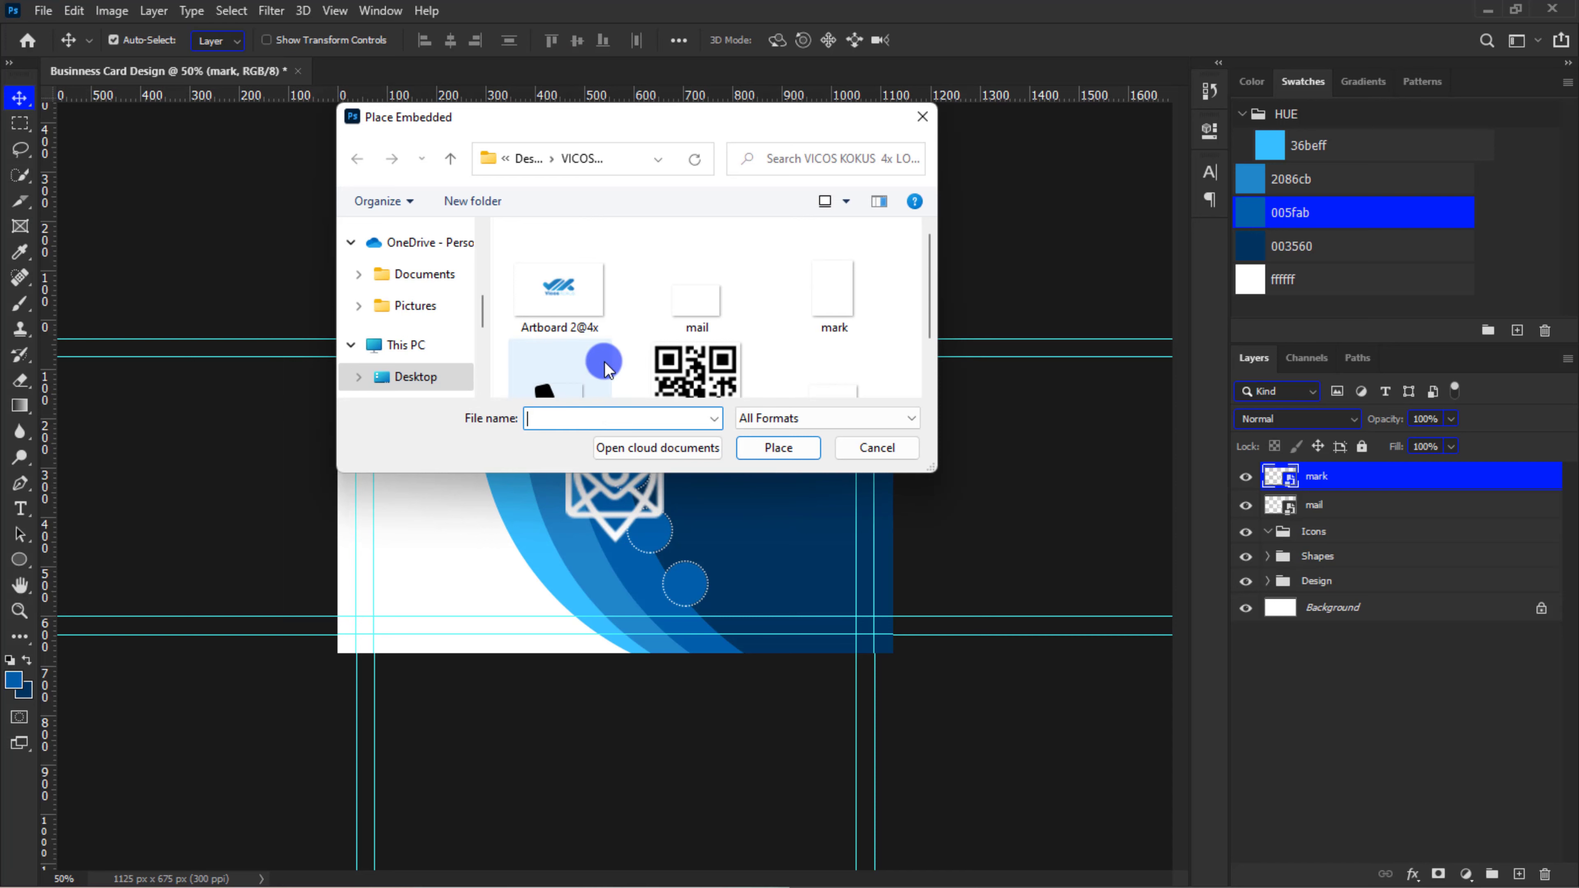
click(771, 448)
key(Return)
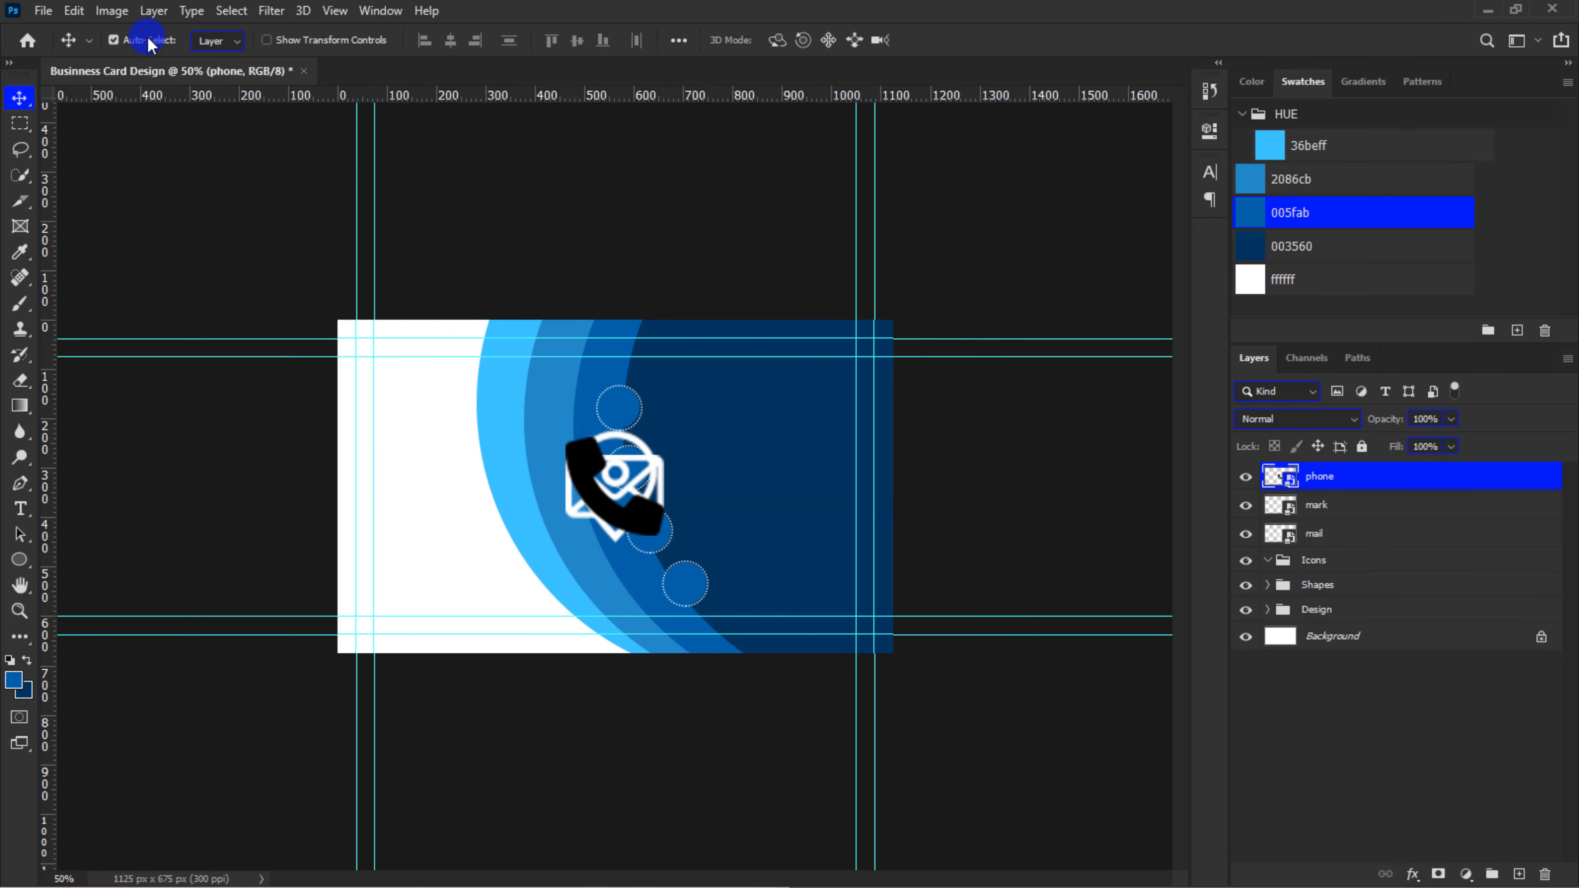
Place the World Wide Web 1 icon file on the card as an embedded image
click(43, 10)
click(121, 400)
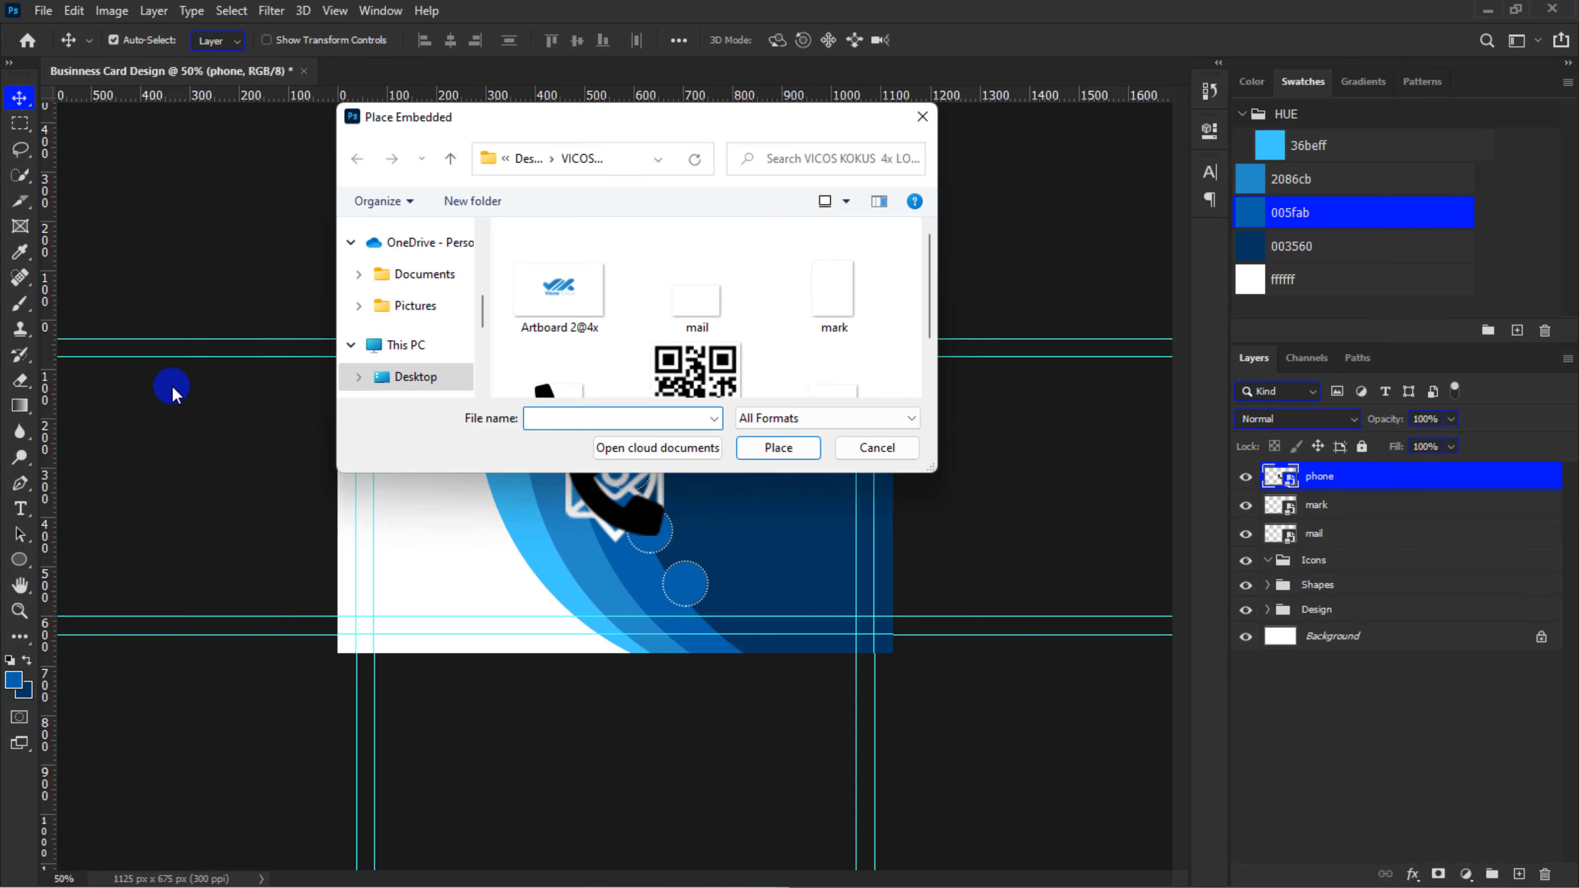
scroll(627, 317, down, 1)
click(831, 338)
click(802, 445)
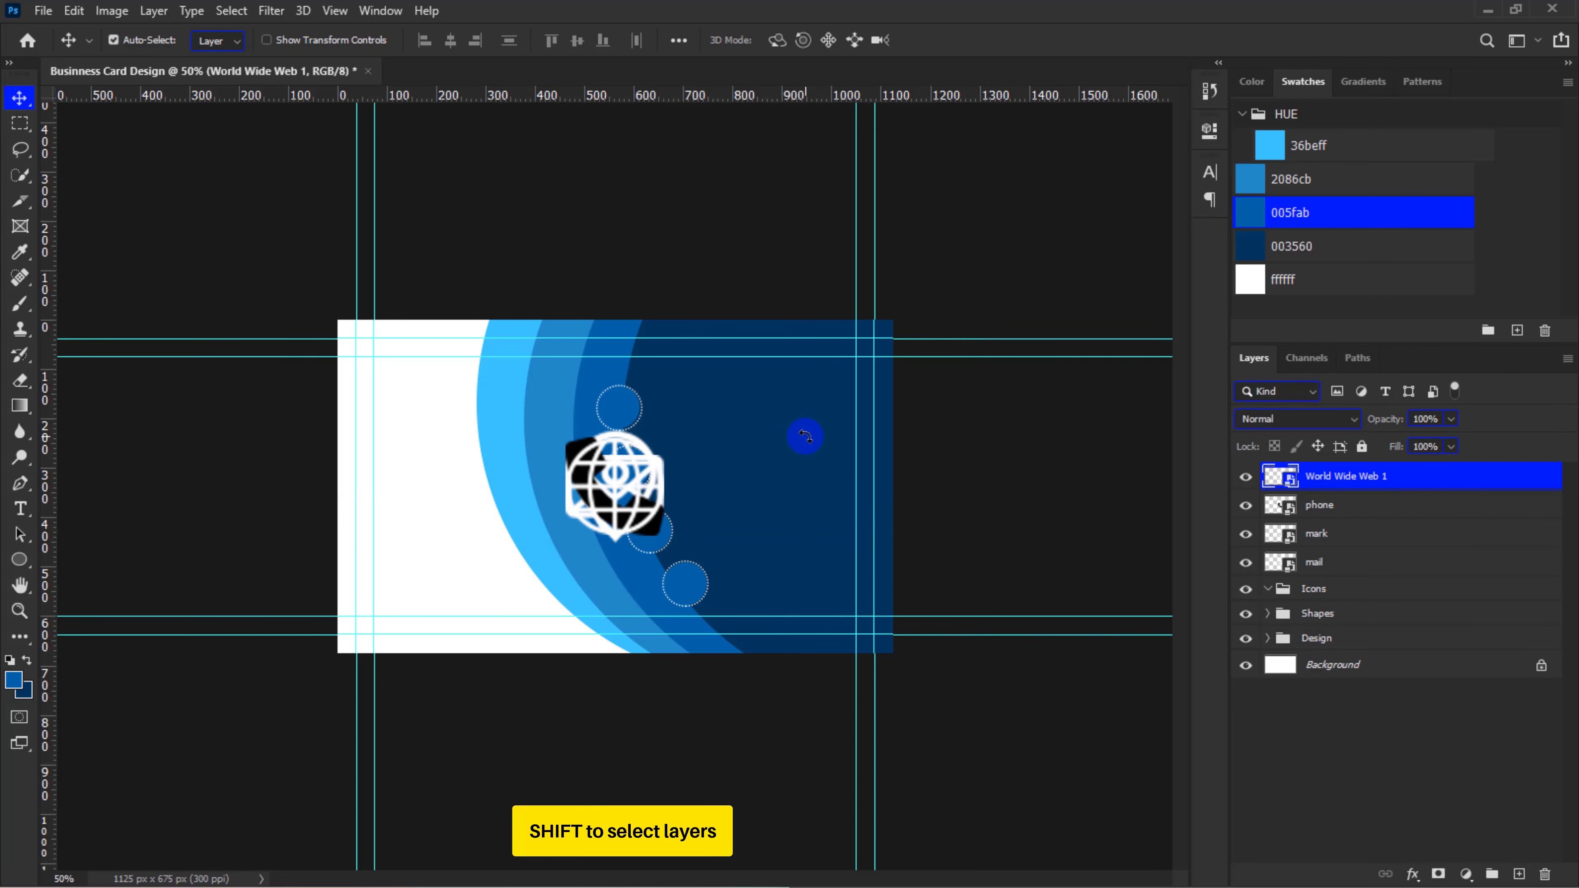
Move the web, phone, mark and mail icon layers into the Icons group
shift+click(1325, 576)
drag(1324, 575, 1325, 591)
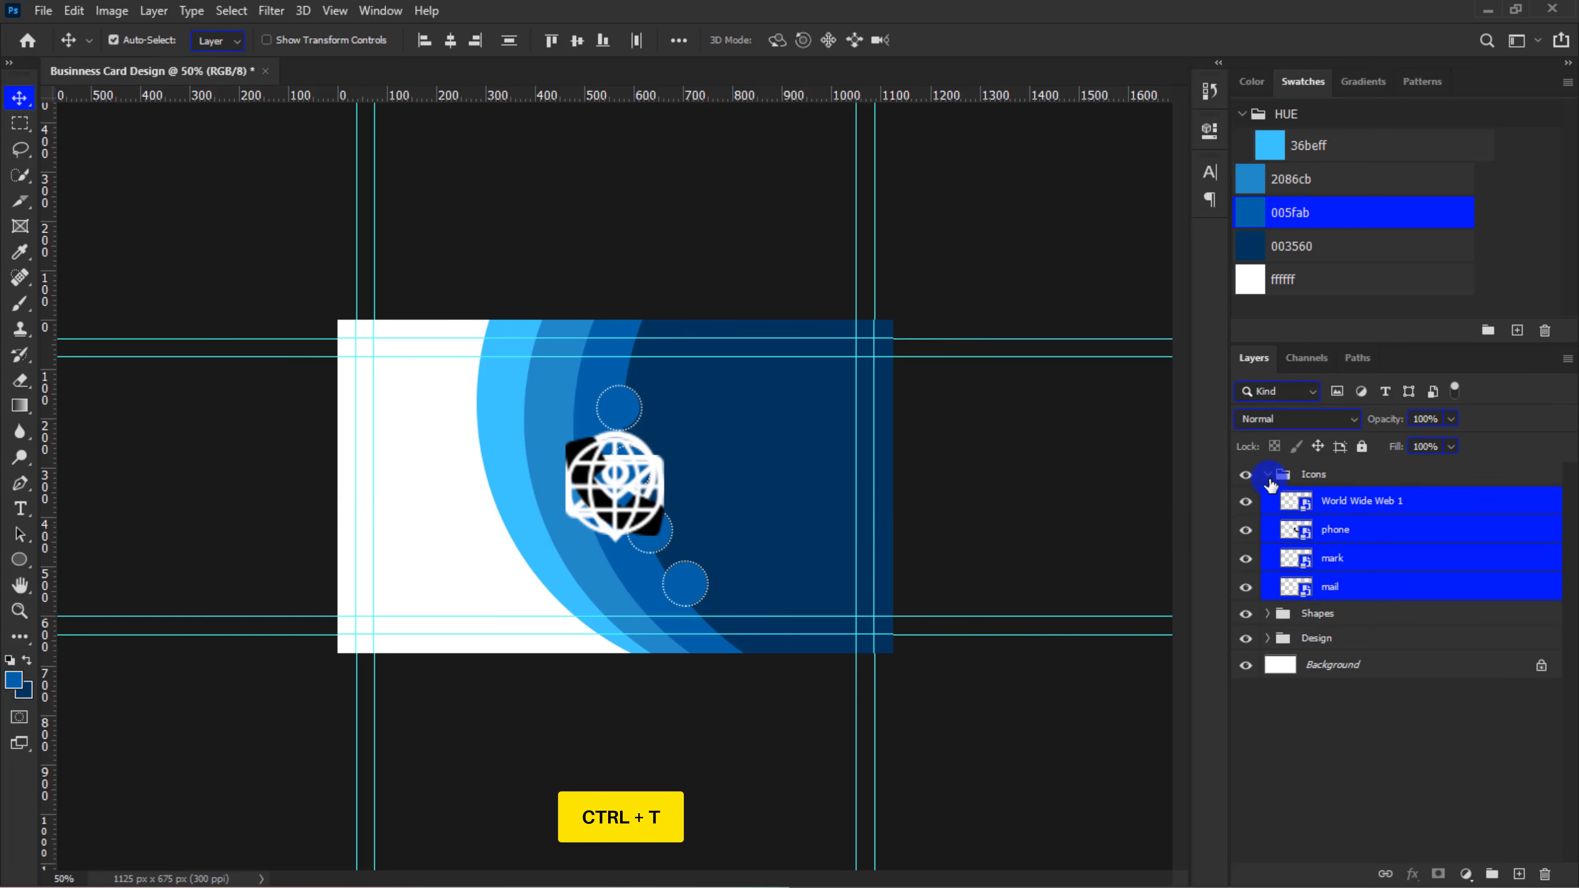
click(1268, 476)
Scale all four contact icons down together to fit inside the dotted circles
key(ctrl+t)
mouse_move(669, 429)
mouse_down()
mouse_move(642, 467)
mouse_move(650, 448)
mouse_up()
key(ctrl+plus)
key(ctrl+plus)
key(Return)
Center the icons in the dotted circles, ordered from the top as mail, location mark, globe and phone
click(617, 491)
drag(615, 488, 769, 695)
click(595, 502)
drag(595, 503, 605, 347)
Apply a white Color Overlay at 100% opacity to the phone icon
click(736, 673)
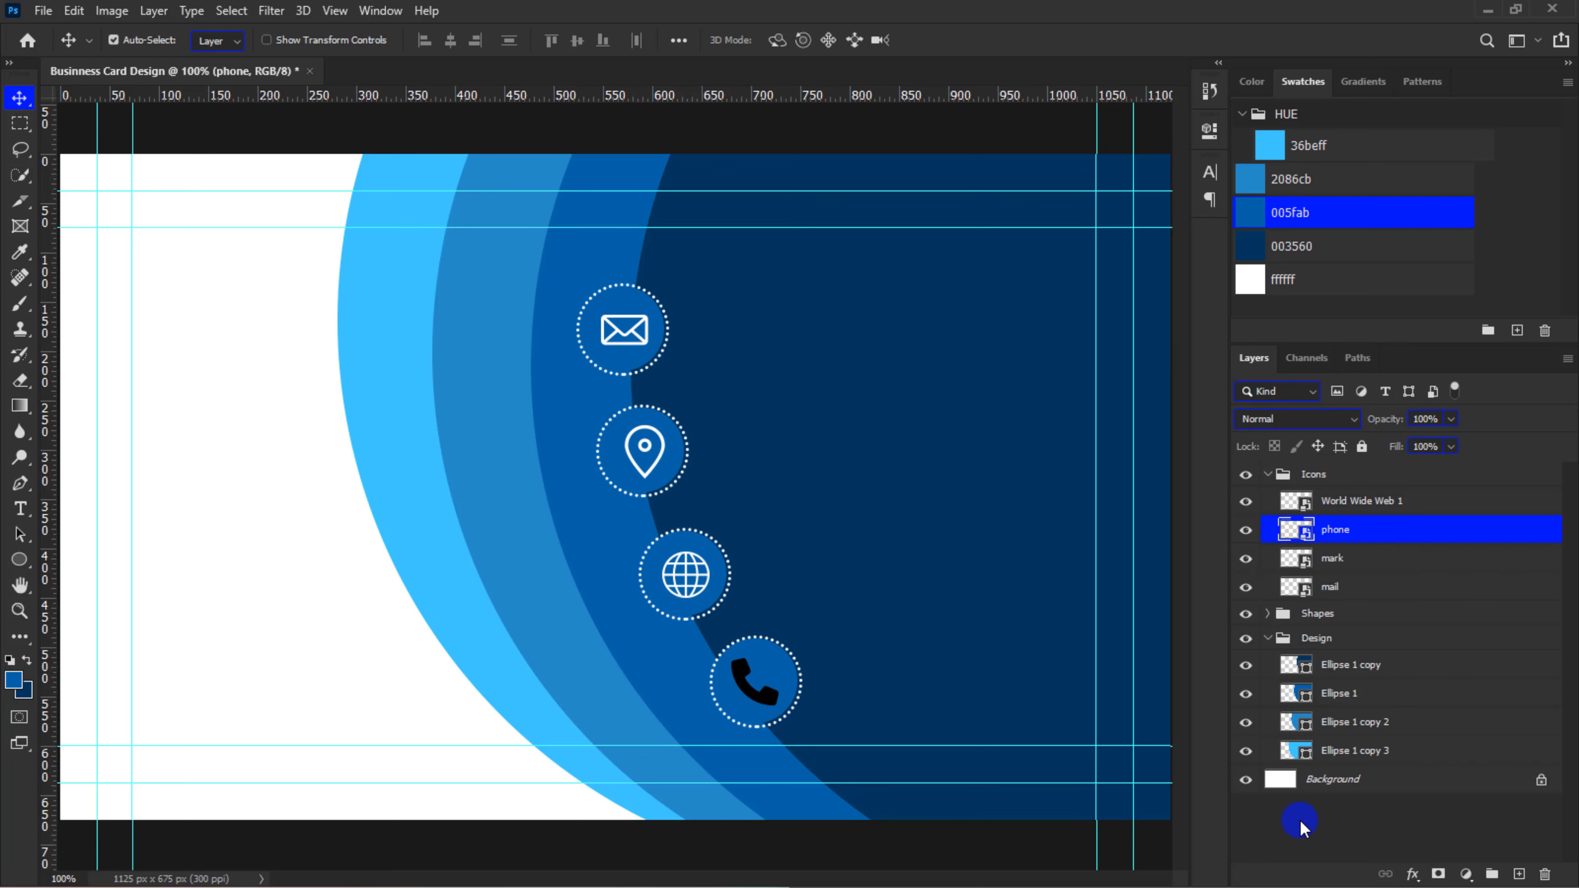
click(1398, 871)
click(1429, 806)
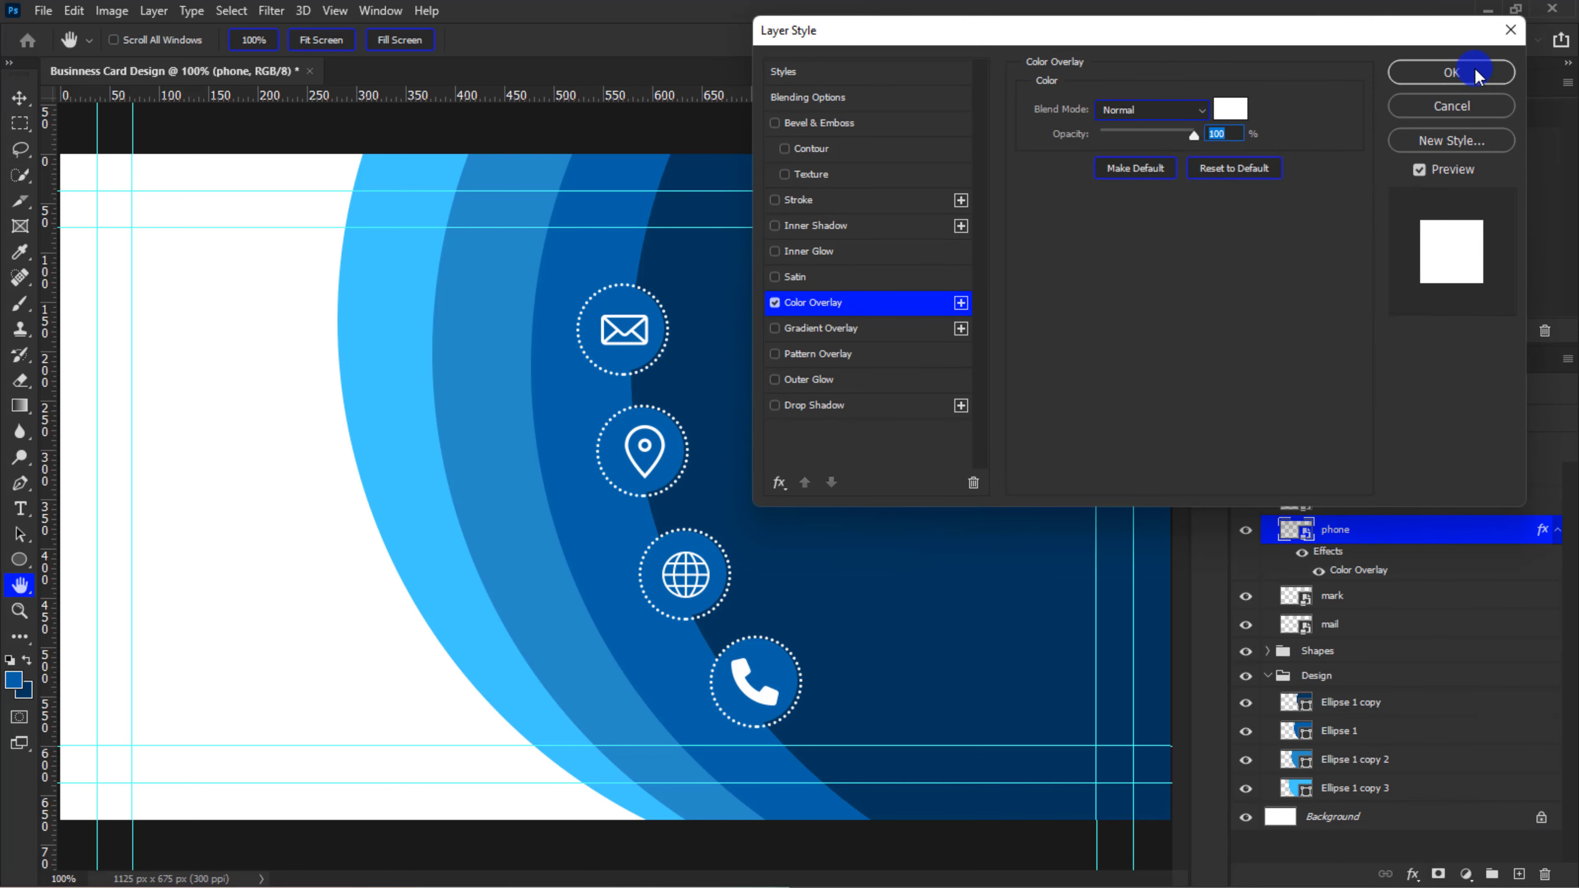
click(1453, 72)
Collapse the Icons group and create a layer group named Text above it
key(ctrl+minus)
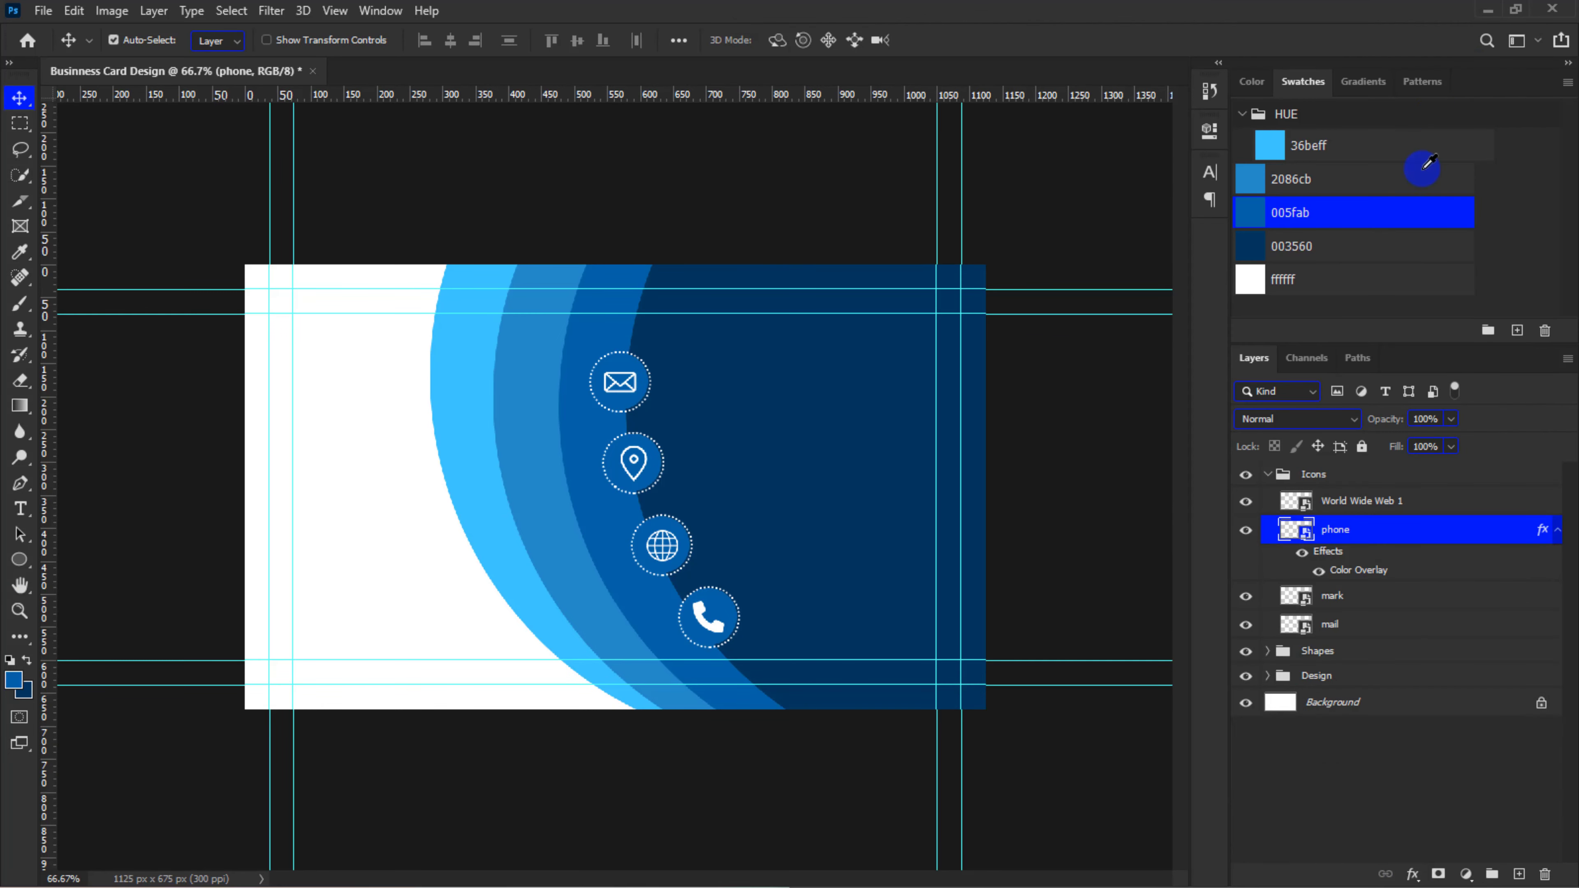
click(1270, 477)
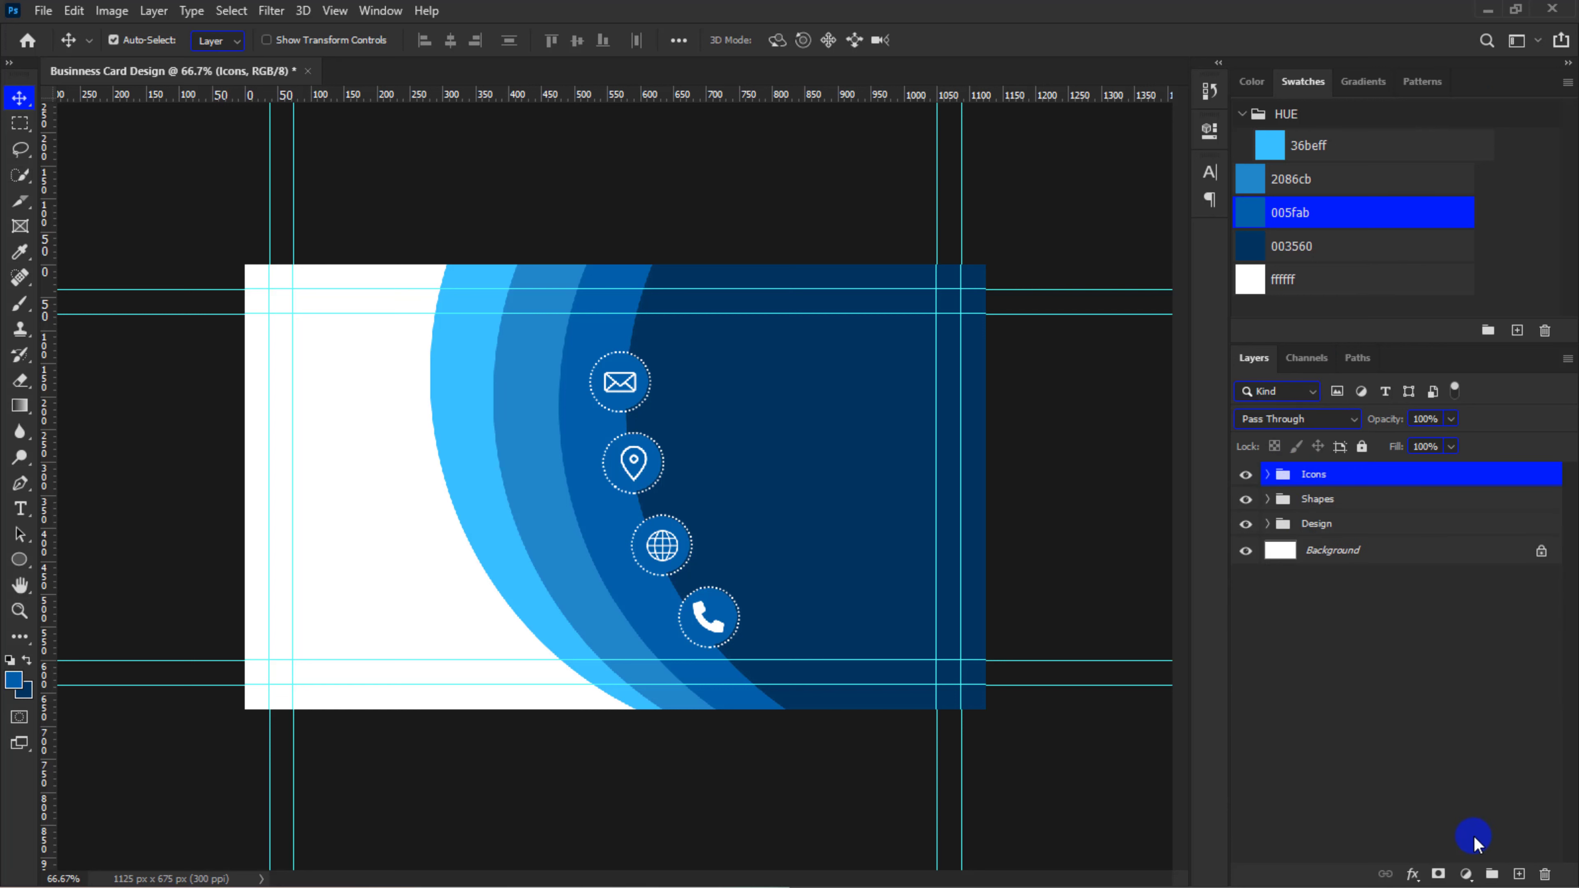
click(1491, 875)
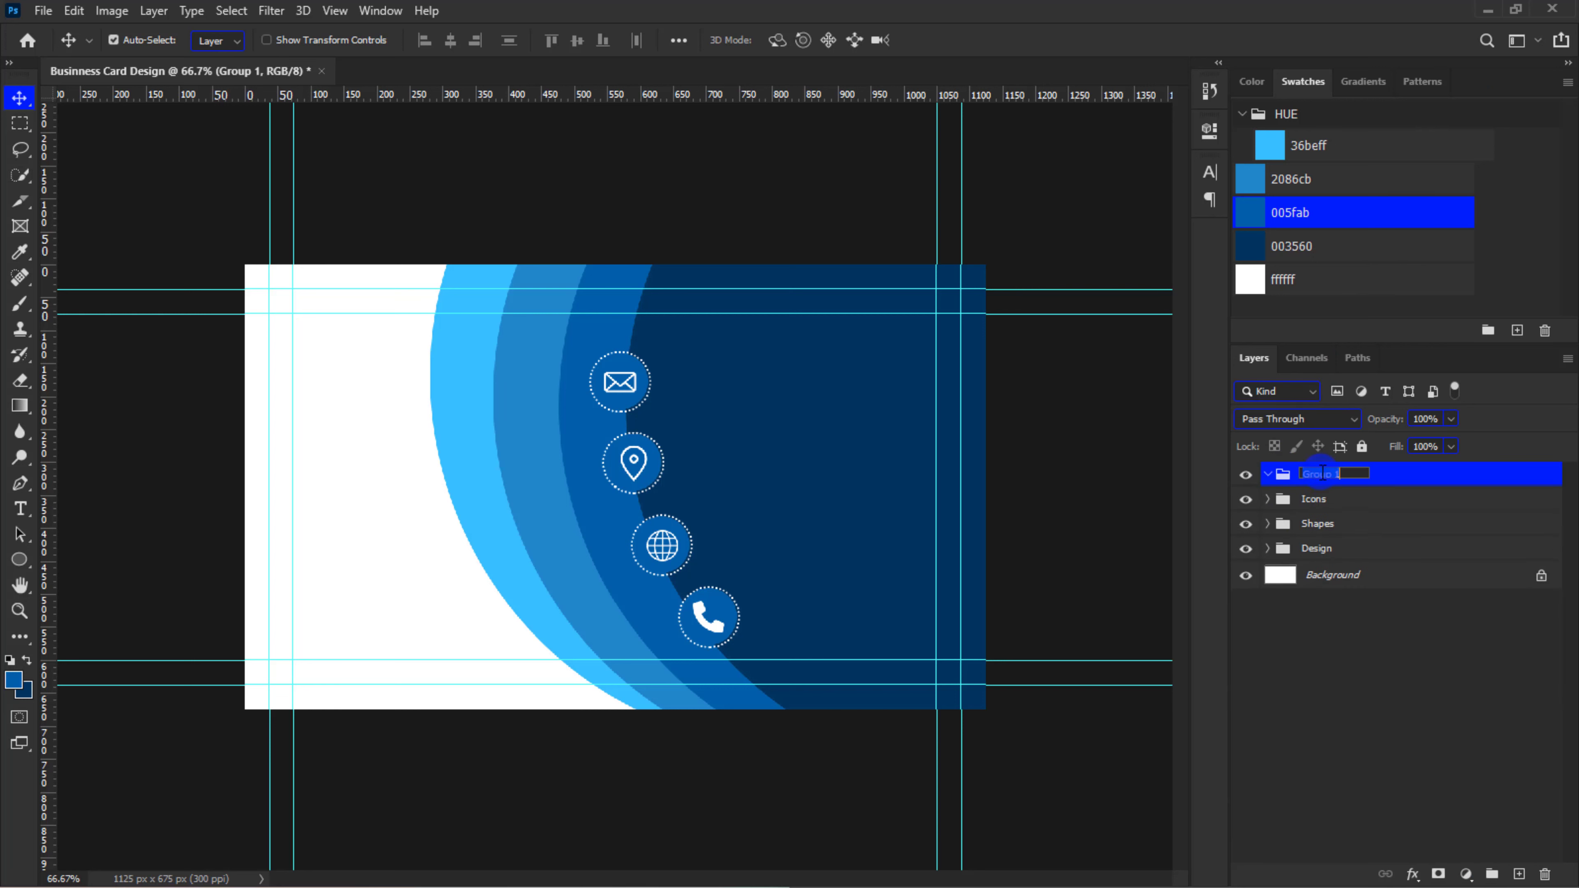
key(Return)
Add the cardholder's full name in white 12 pt Mont Heavy DEMO capitals on the dark blue area's upper part
key(t)
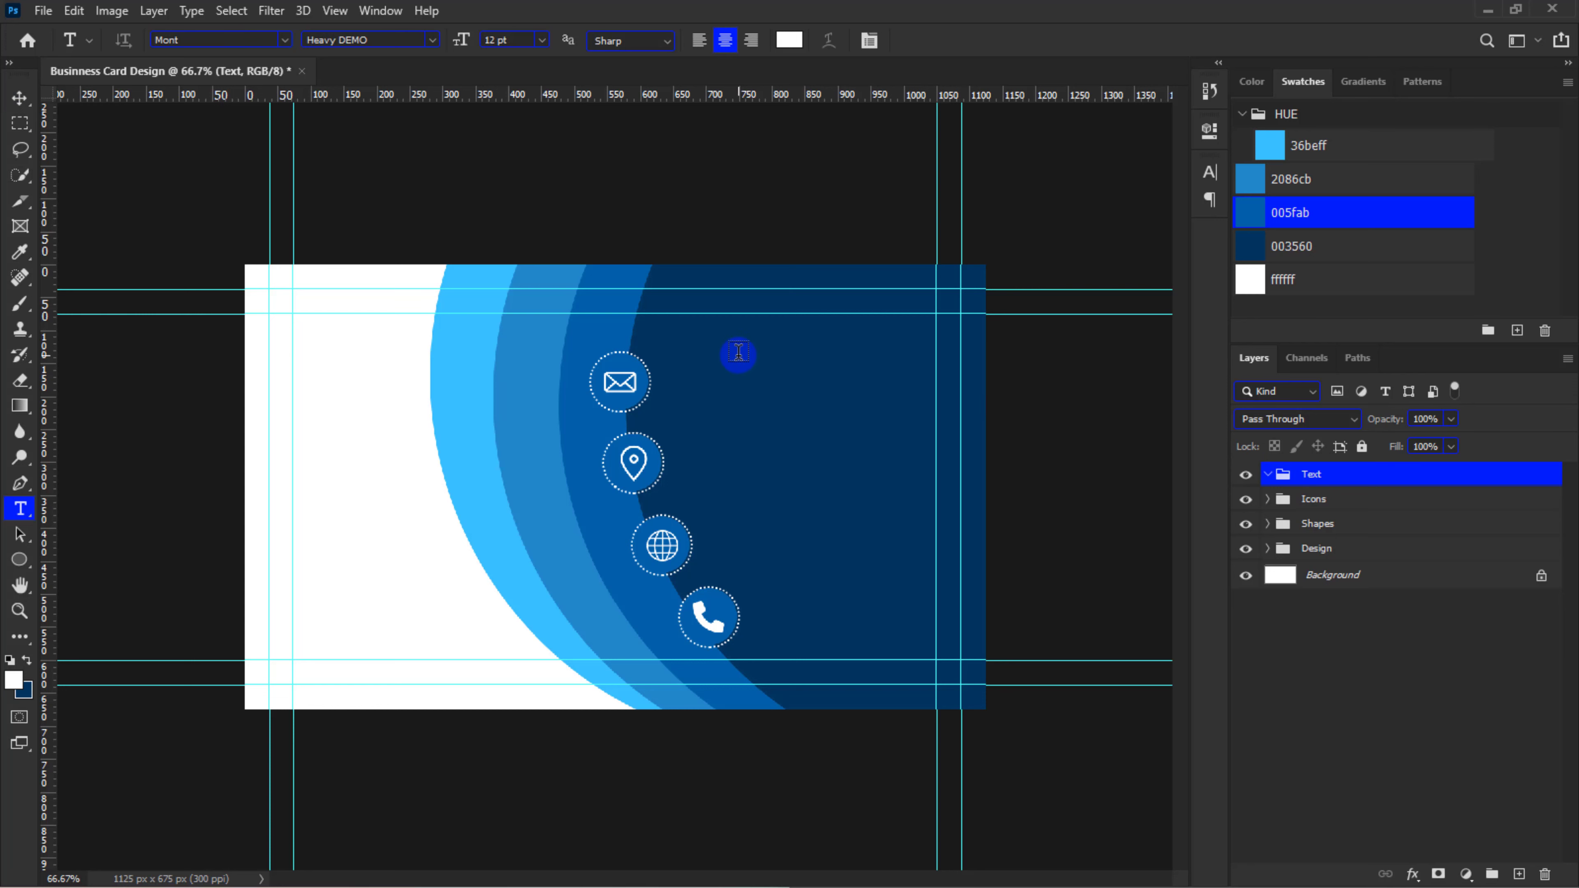
click(685, 341)
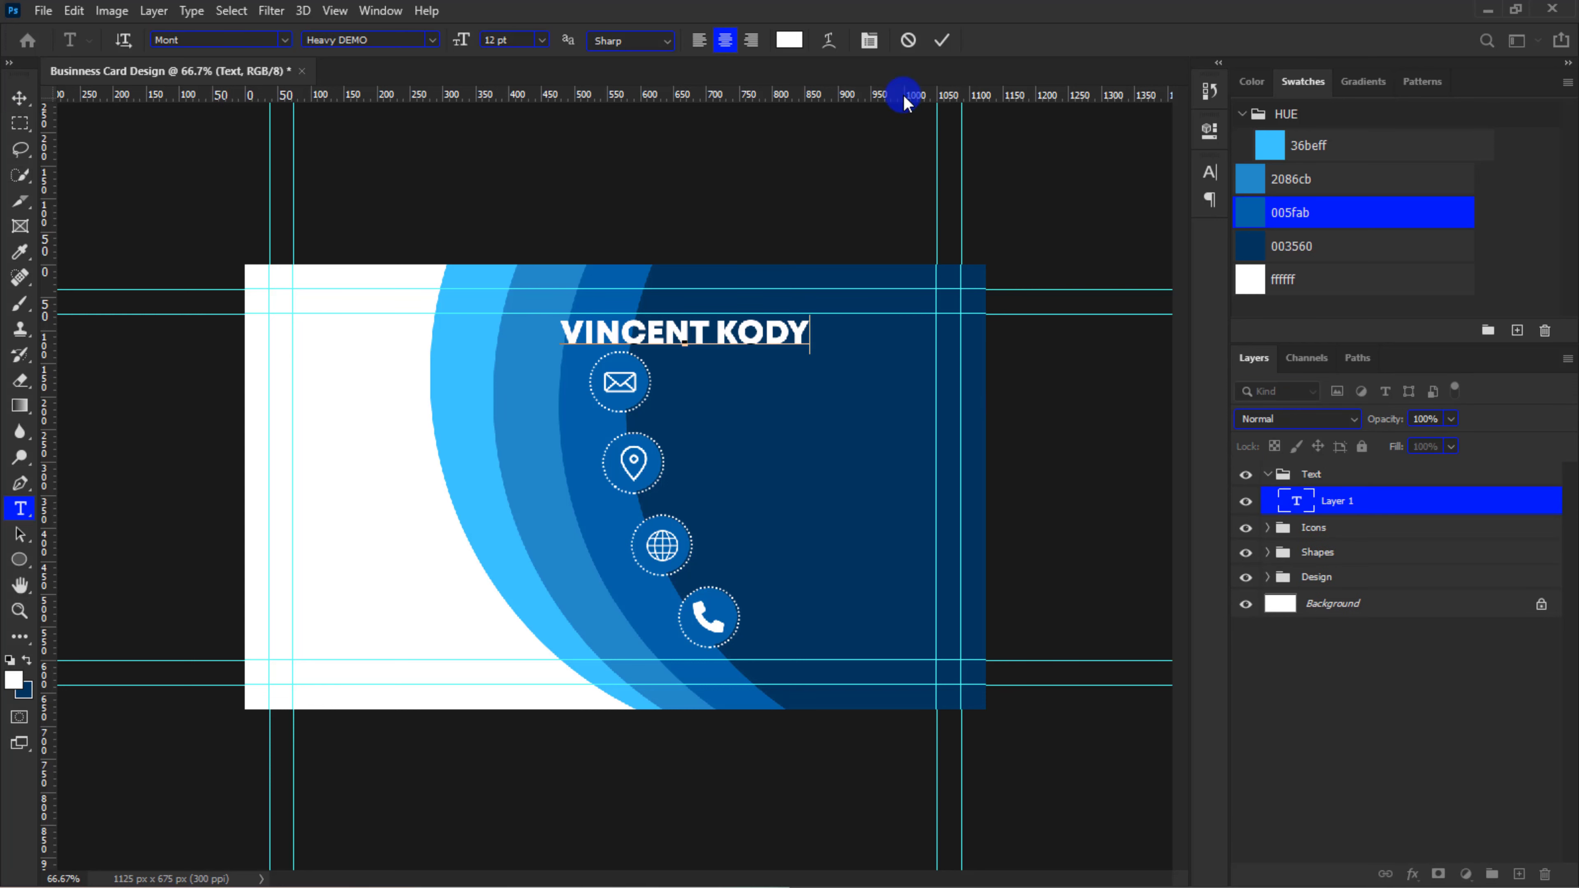
click(942, 42)
key(v)
drag(755, 328, 857, 378)
Duplicate the name text directly beneath itself and change the copy to FASHION DESIGNER
key(ctrl+j)
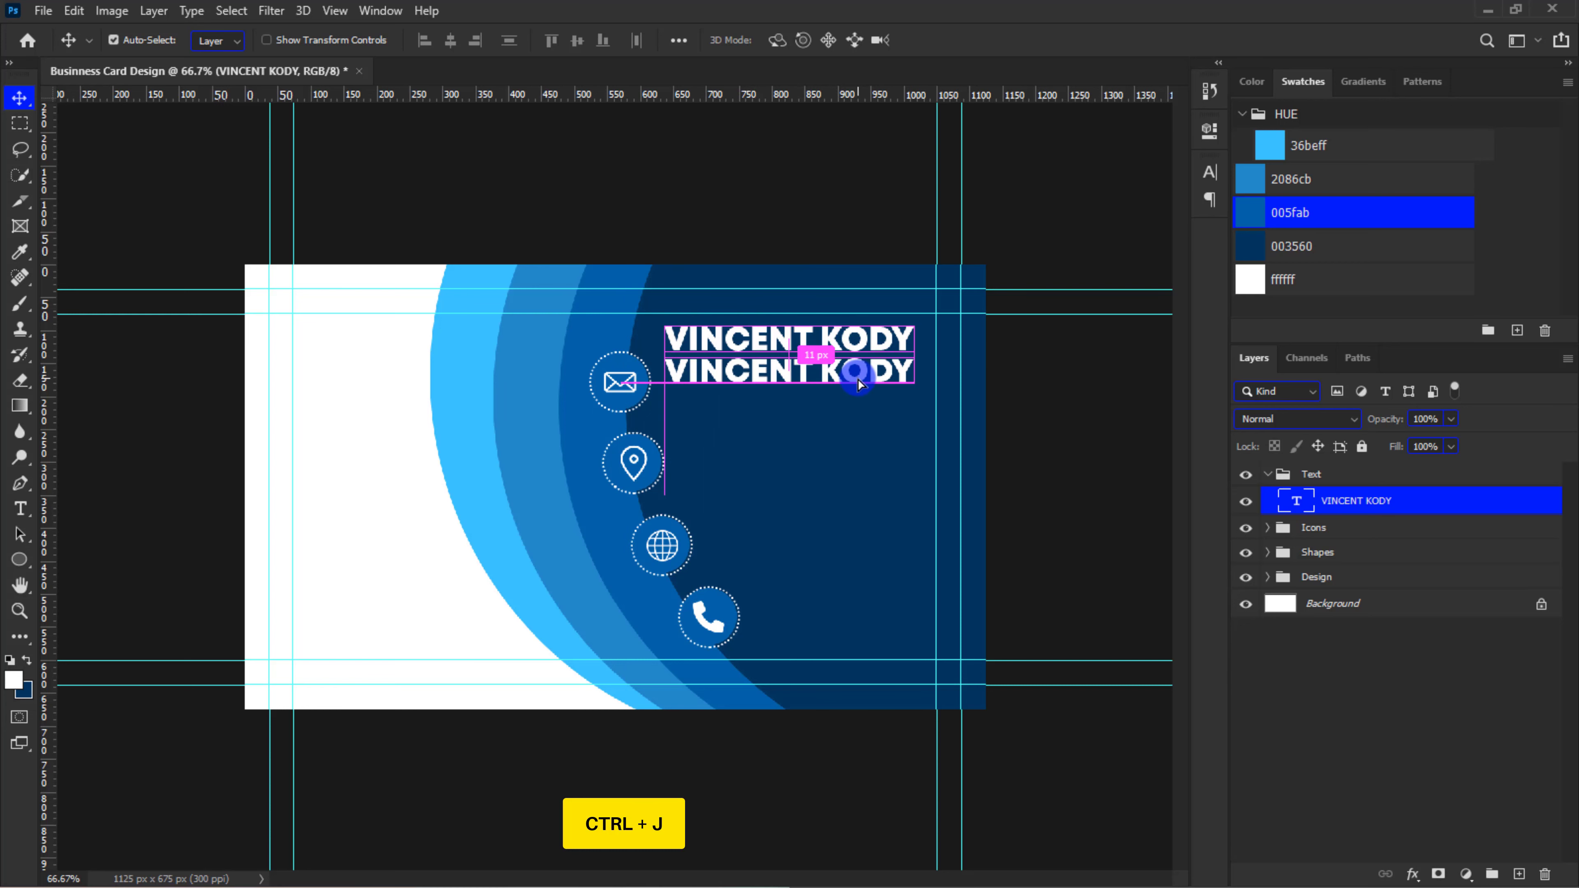
double_click(857, 375)
text(FASHION DESIGNER)
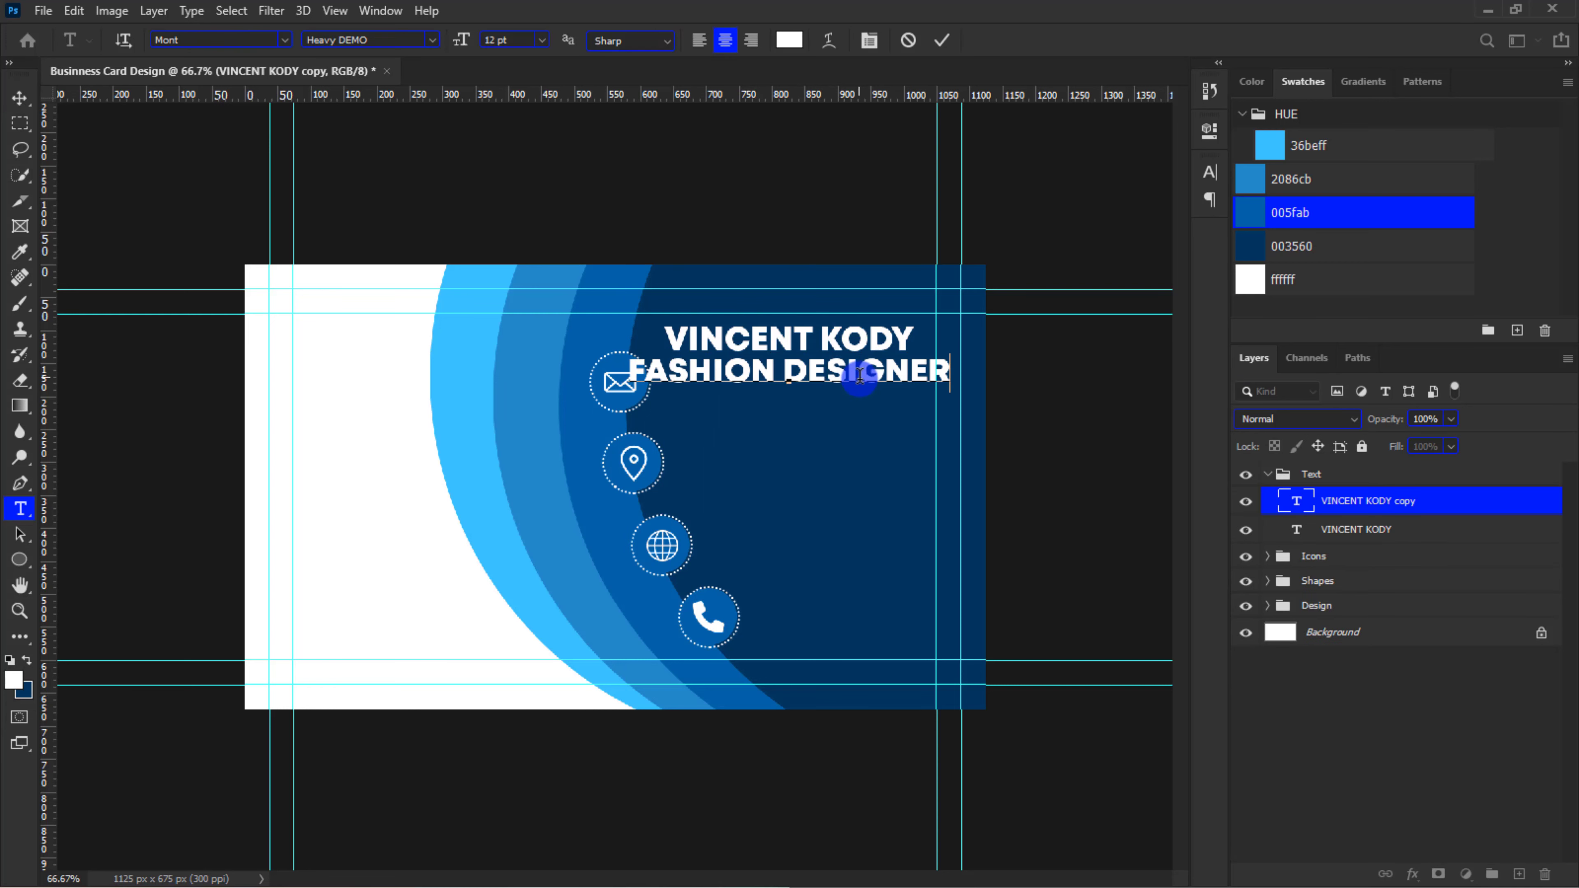
click(941, 39)
key(v)
Set the FASHION DESIGNER text to the ExtraLight DEMO style at 5 pt
click(1209, 172)
click(1176, 204)
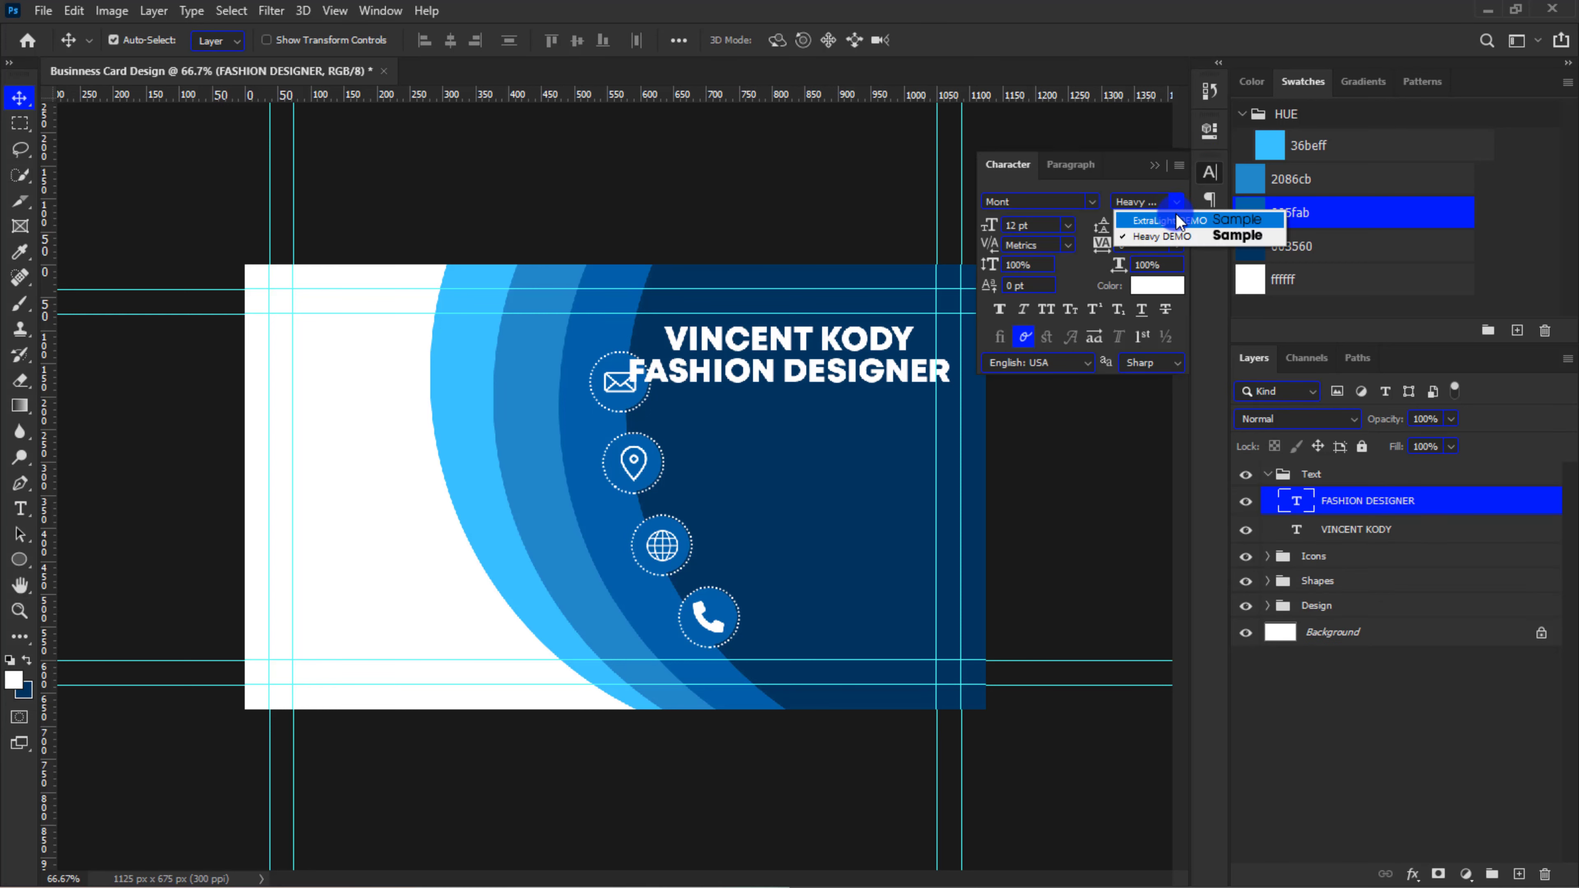
click(1174, 218)
click(1016, 226)
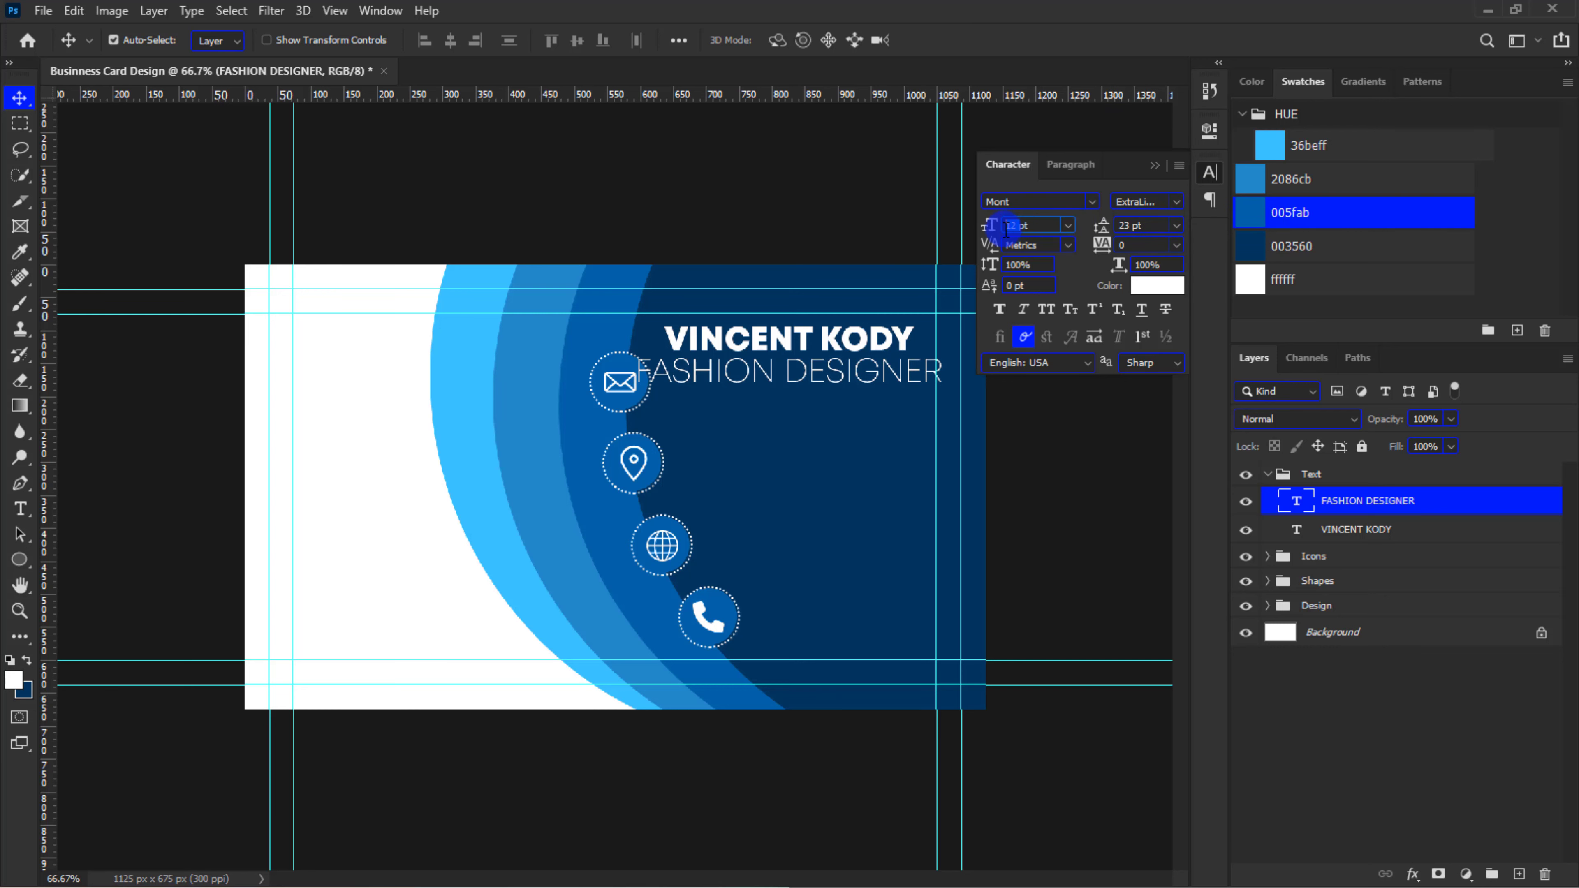
text(5)
key(Return)
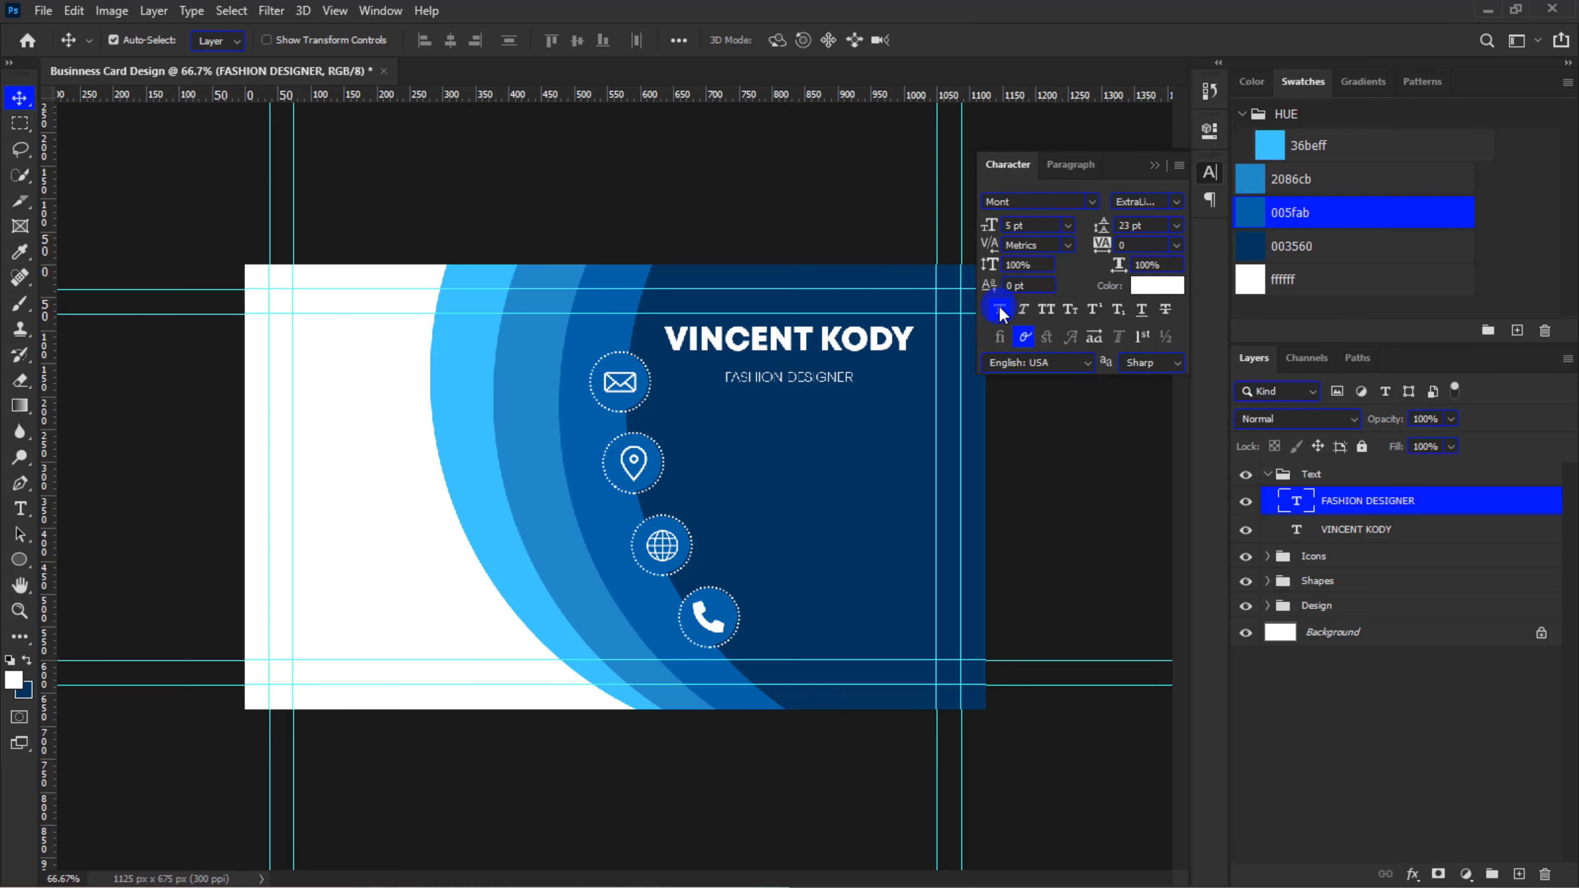
Nudge the FASHION DESIGNER text up so it sits close beneath the cardholder's name
key(ctrl+plus)
click(941, 320)
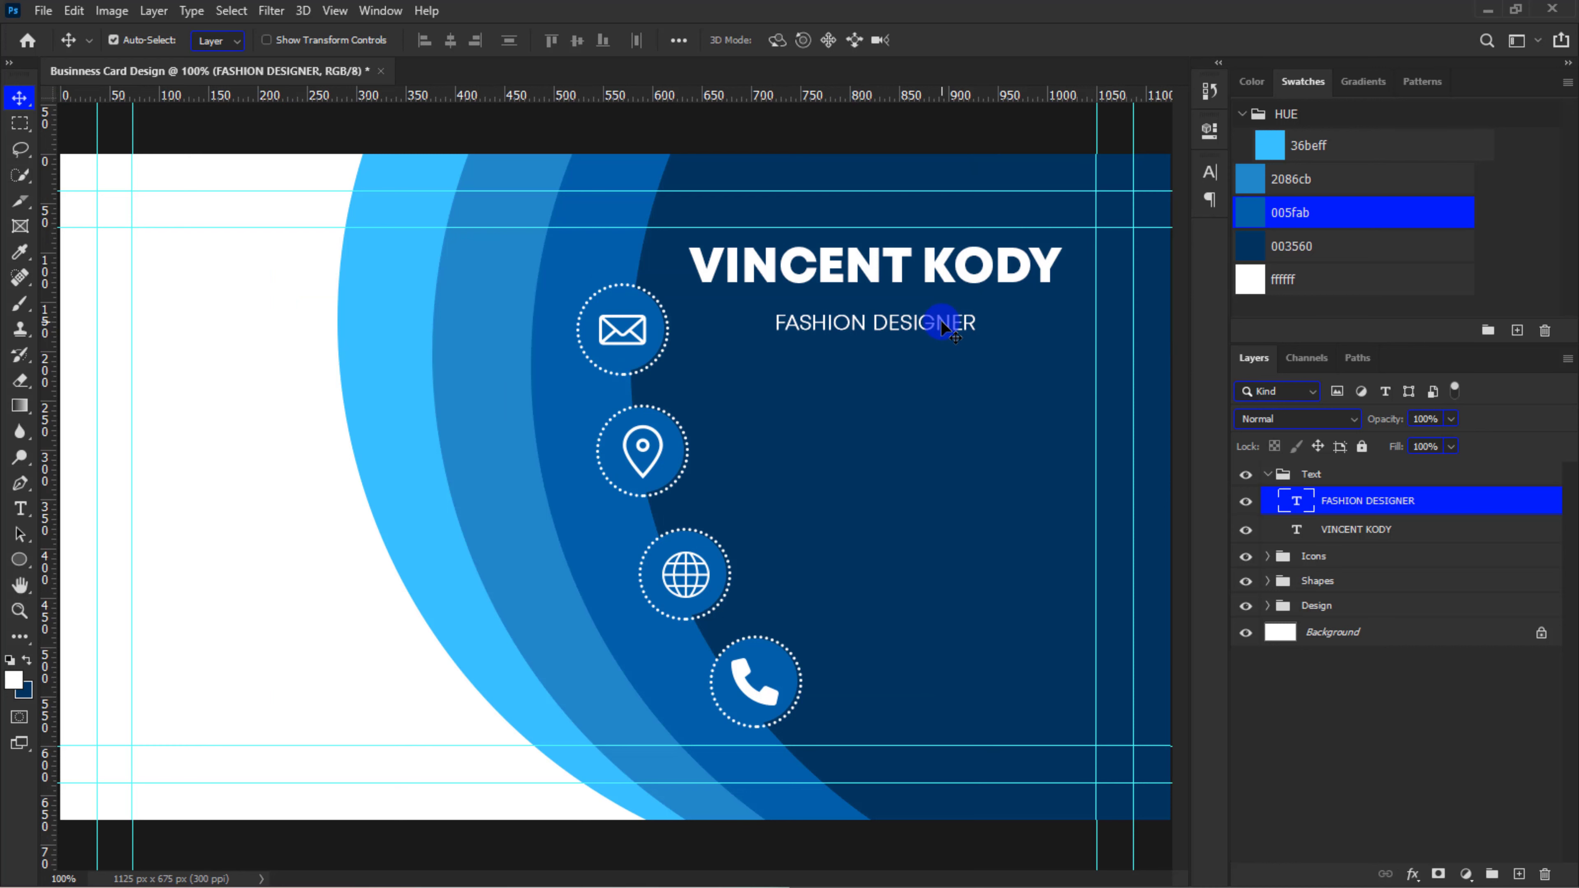
key(shift+Up)
key(shift+Up)
key(Up)
key(Up)
key(Up)
key(Up)
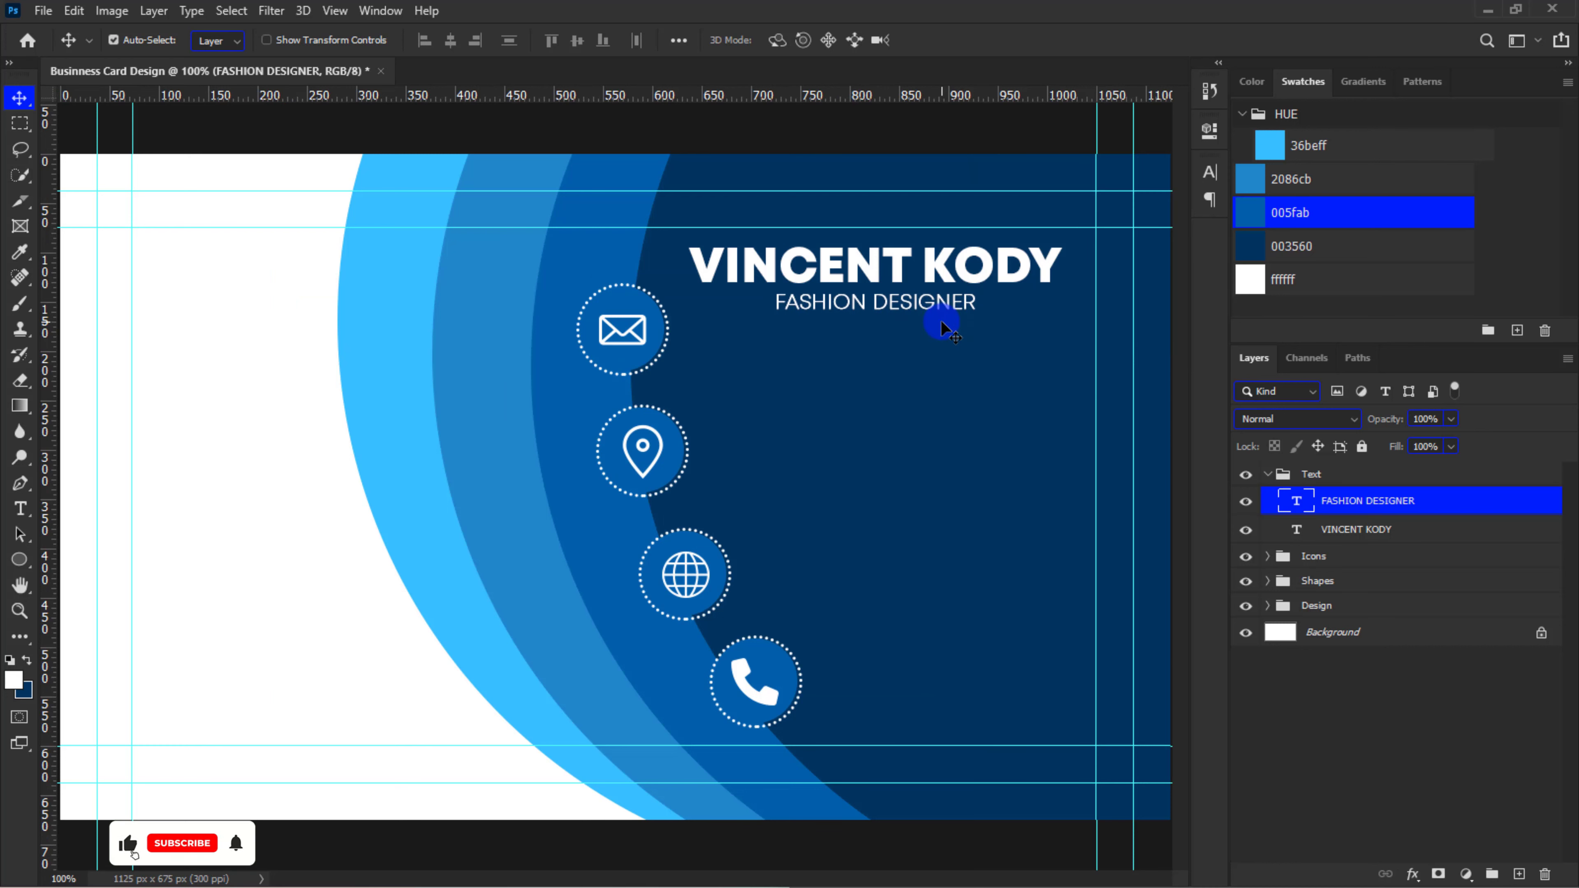
Color the cardholder's first name with the light blue 36beff swatch
key(t)
drag(911, 266, 701, 252)
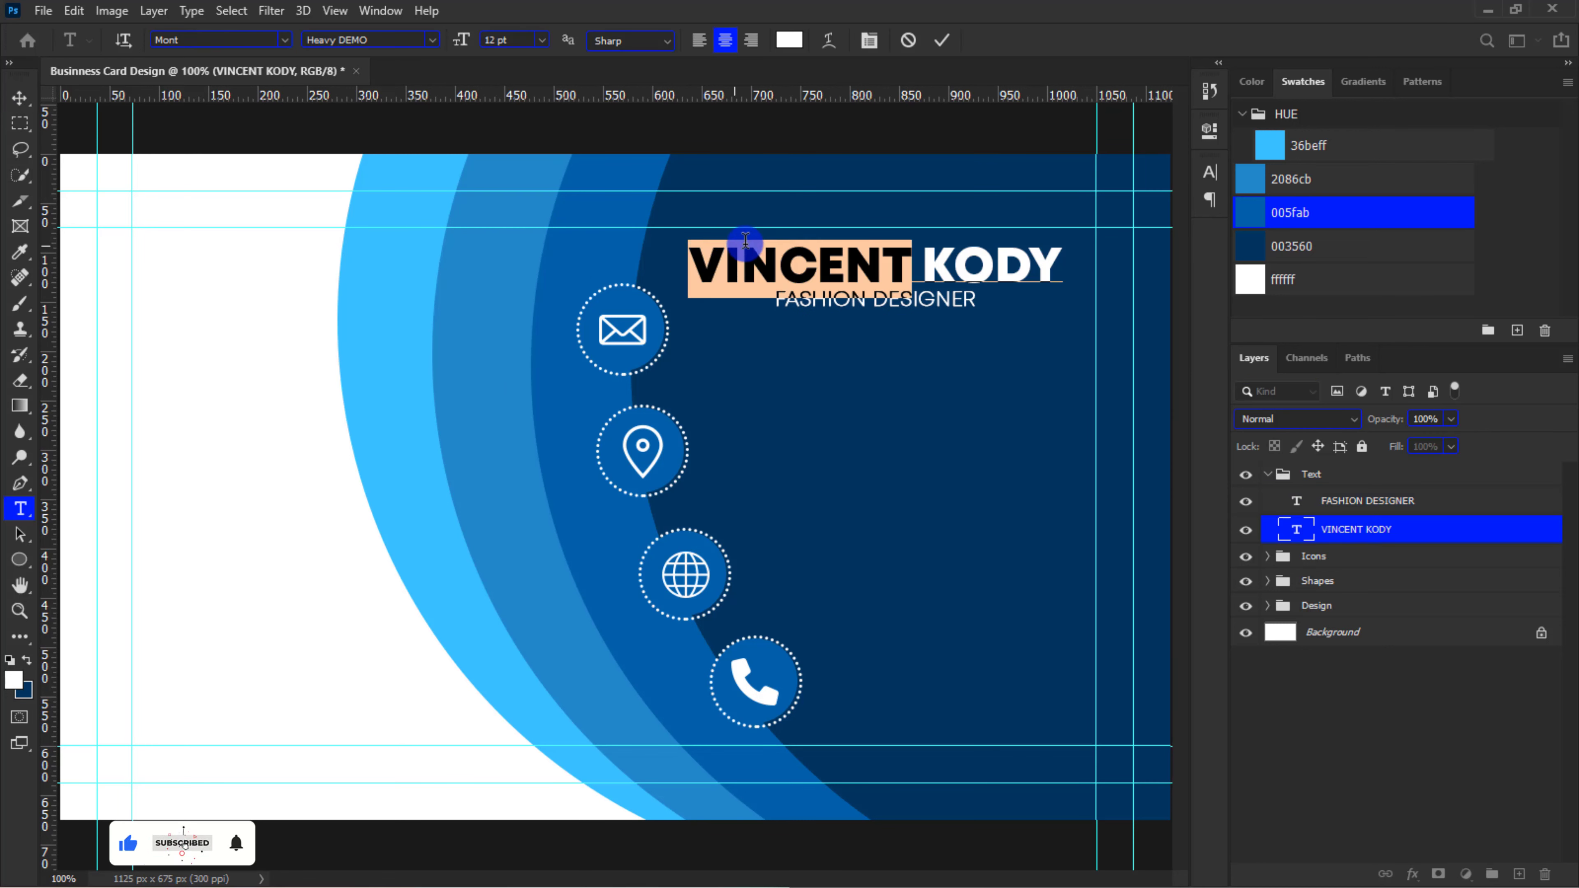
click(1275, 144)
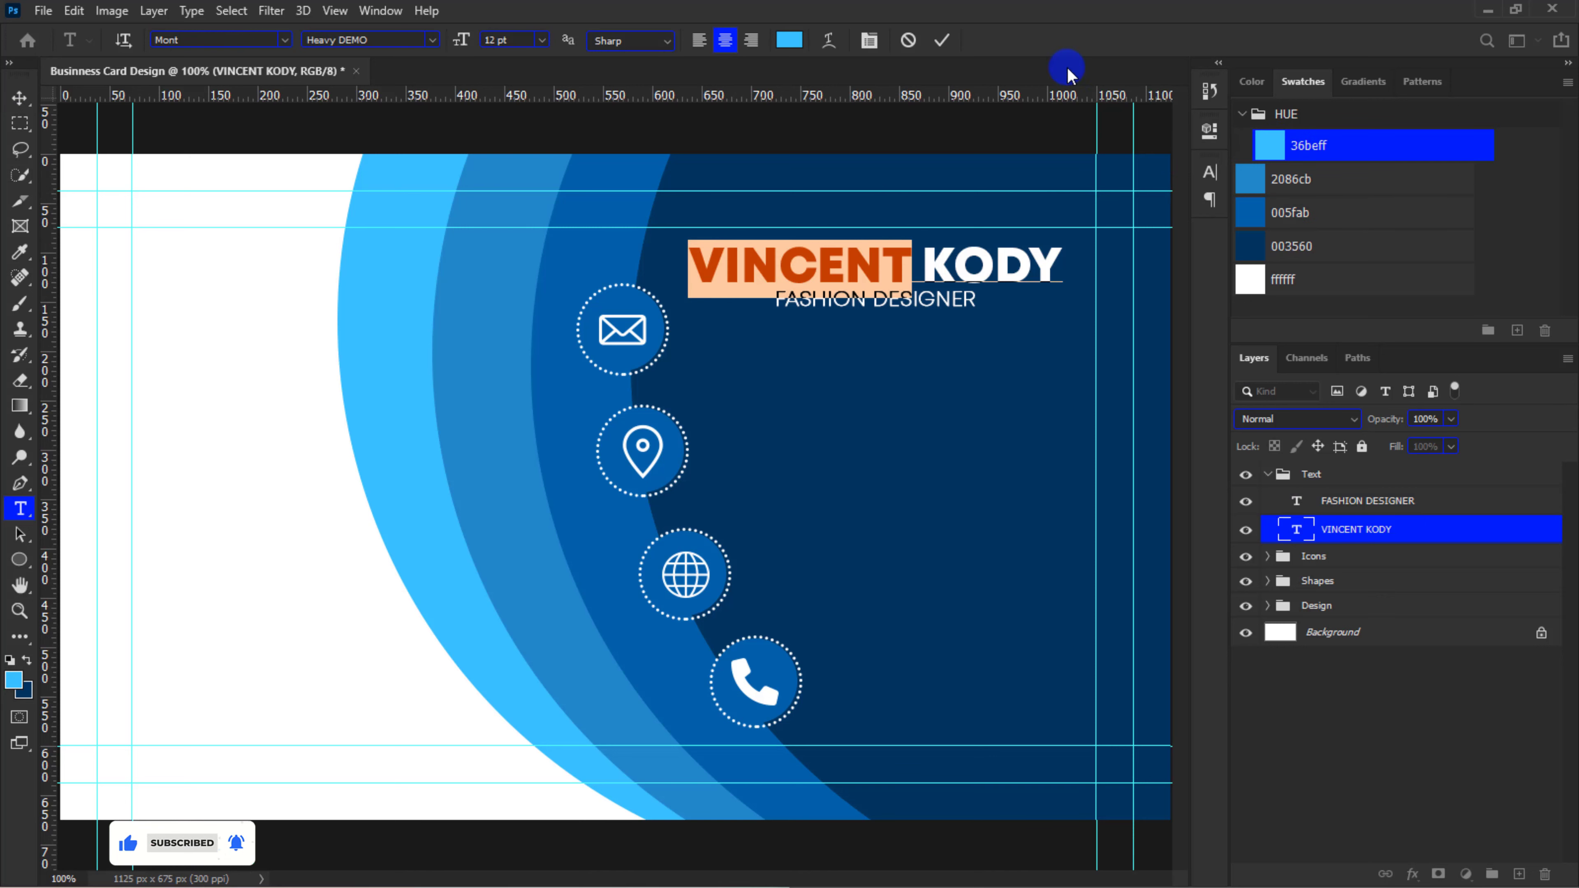
click(942, 40)
key(v)
Scale the Icons and Shapes groups down together to leave more room below the job title
click(1307, 561)
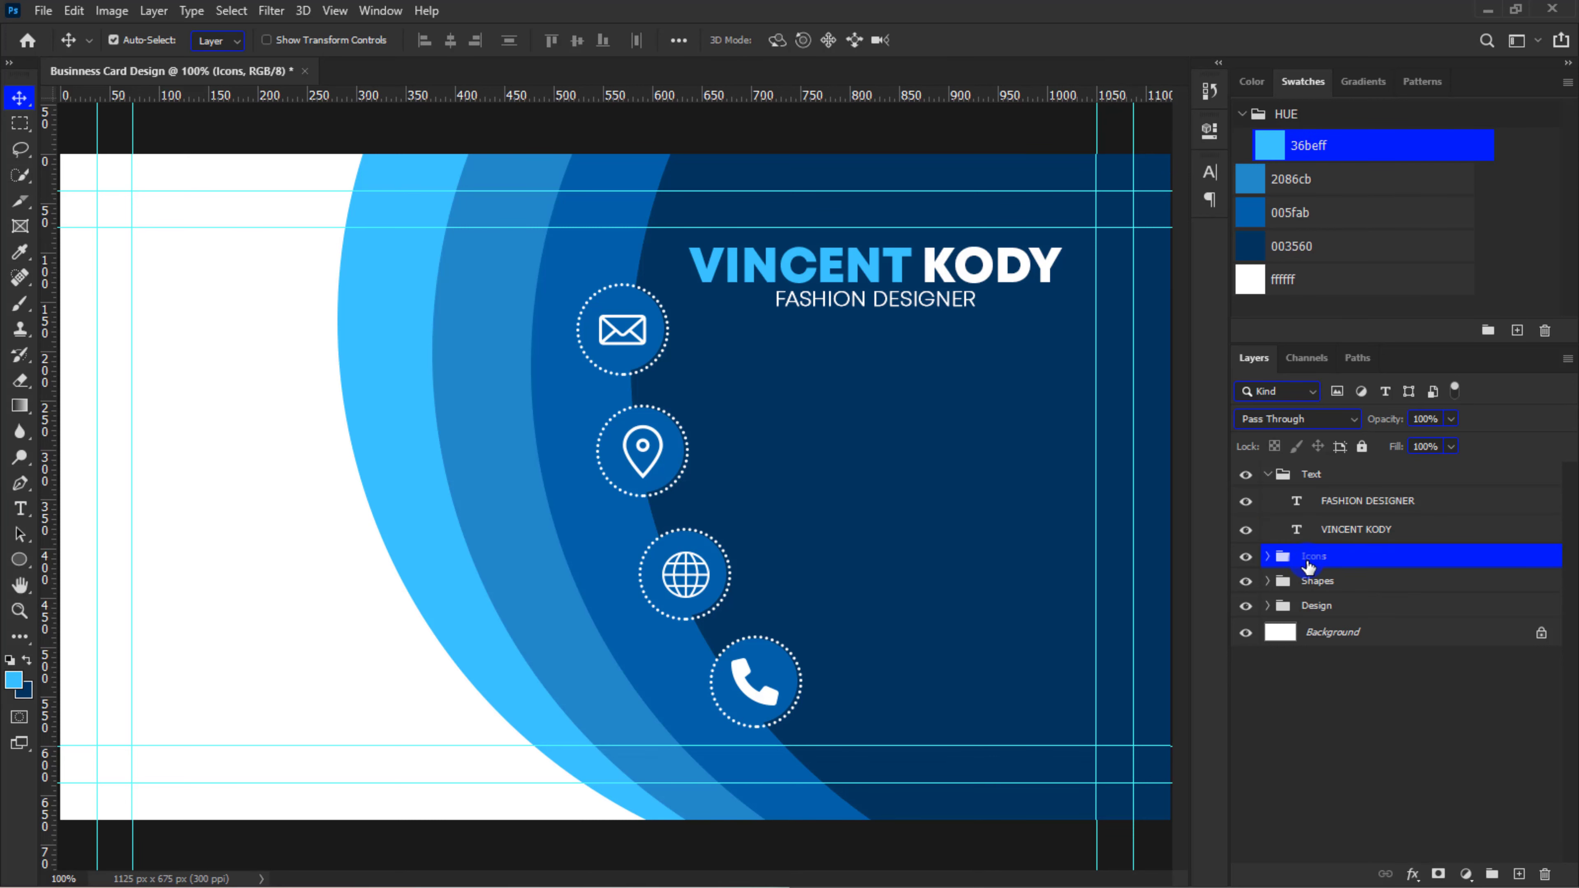
shift+click(1316, 581)
key(ctrl+t)
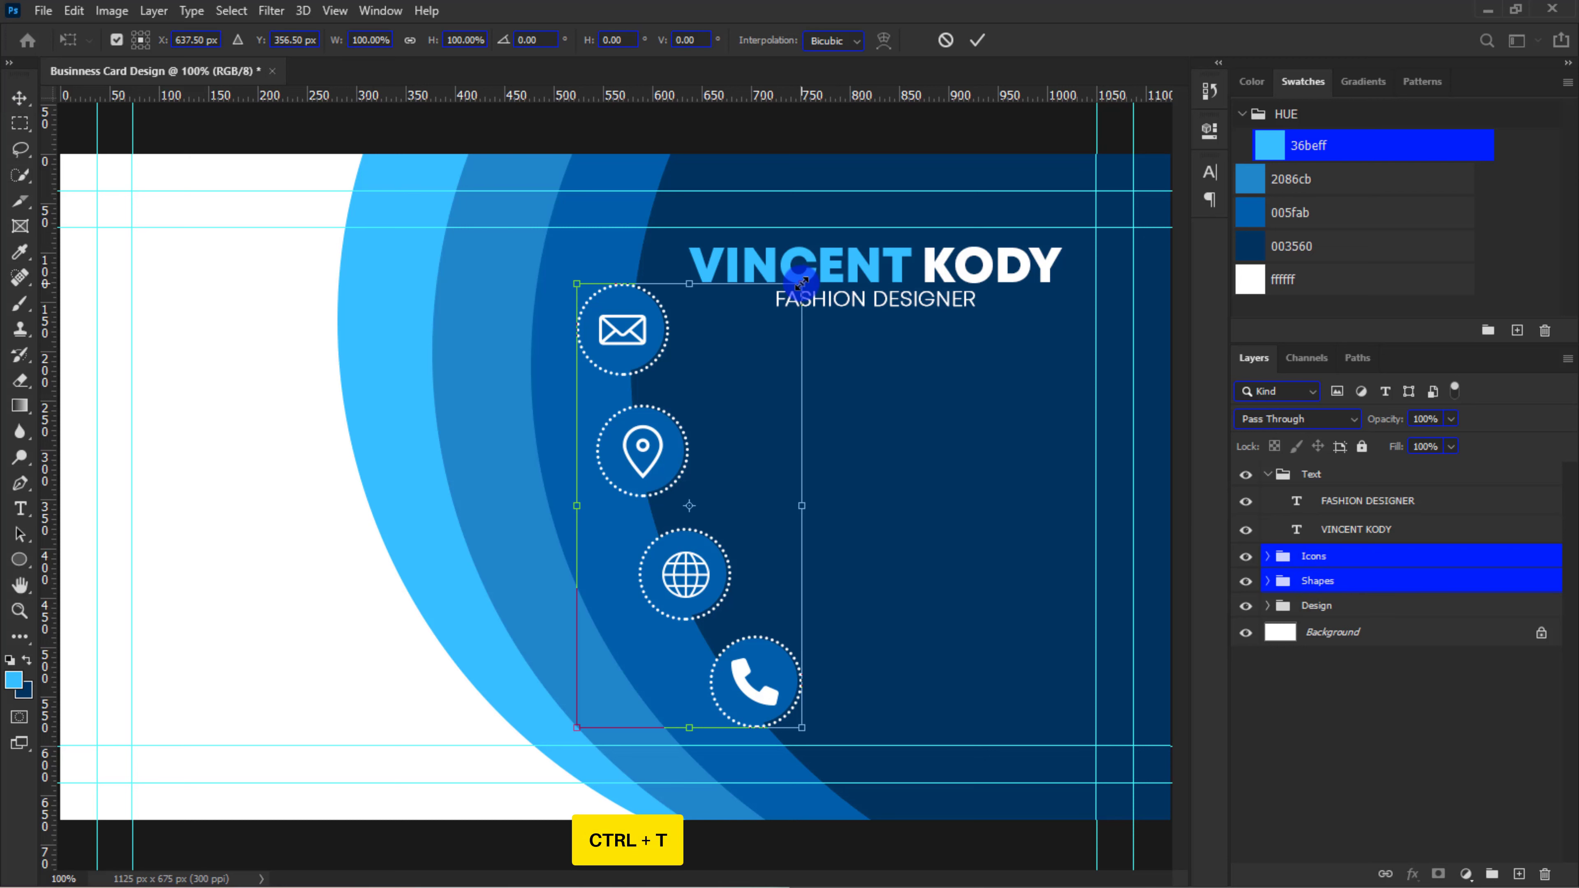
drag(801, 283, 786, 316)
key(Return)
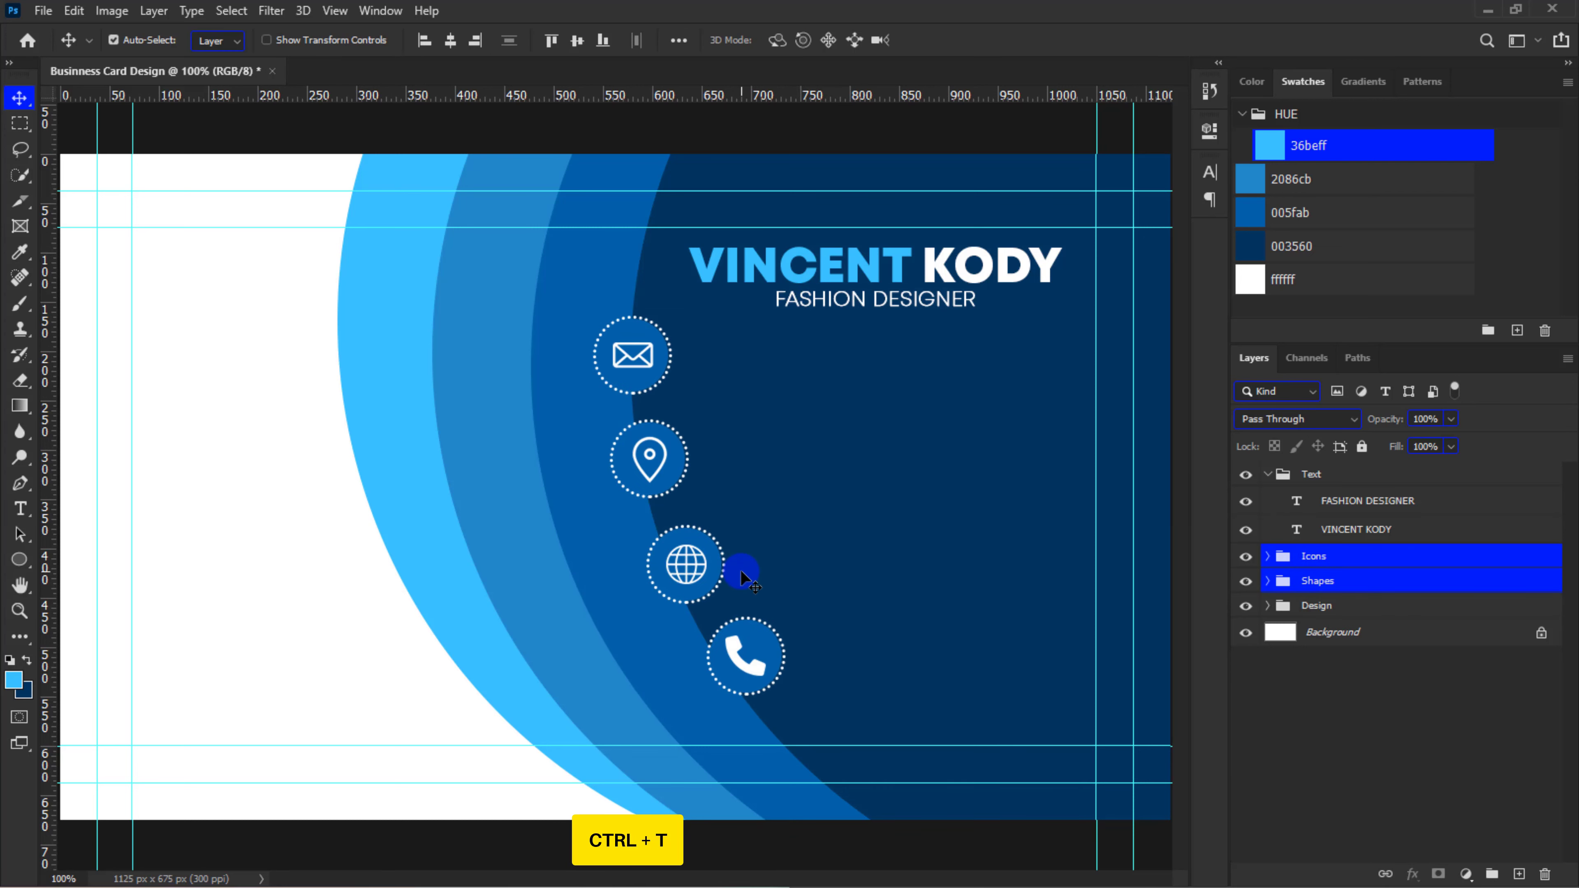
Shift the phone icon with its dotted circle slightly left and down onto the curve, and collapse the Icons and Shapes groups
click(757, 652)
shift+click(1349, 607)
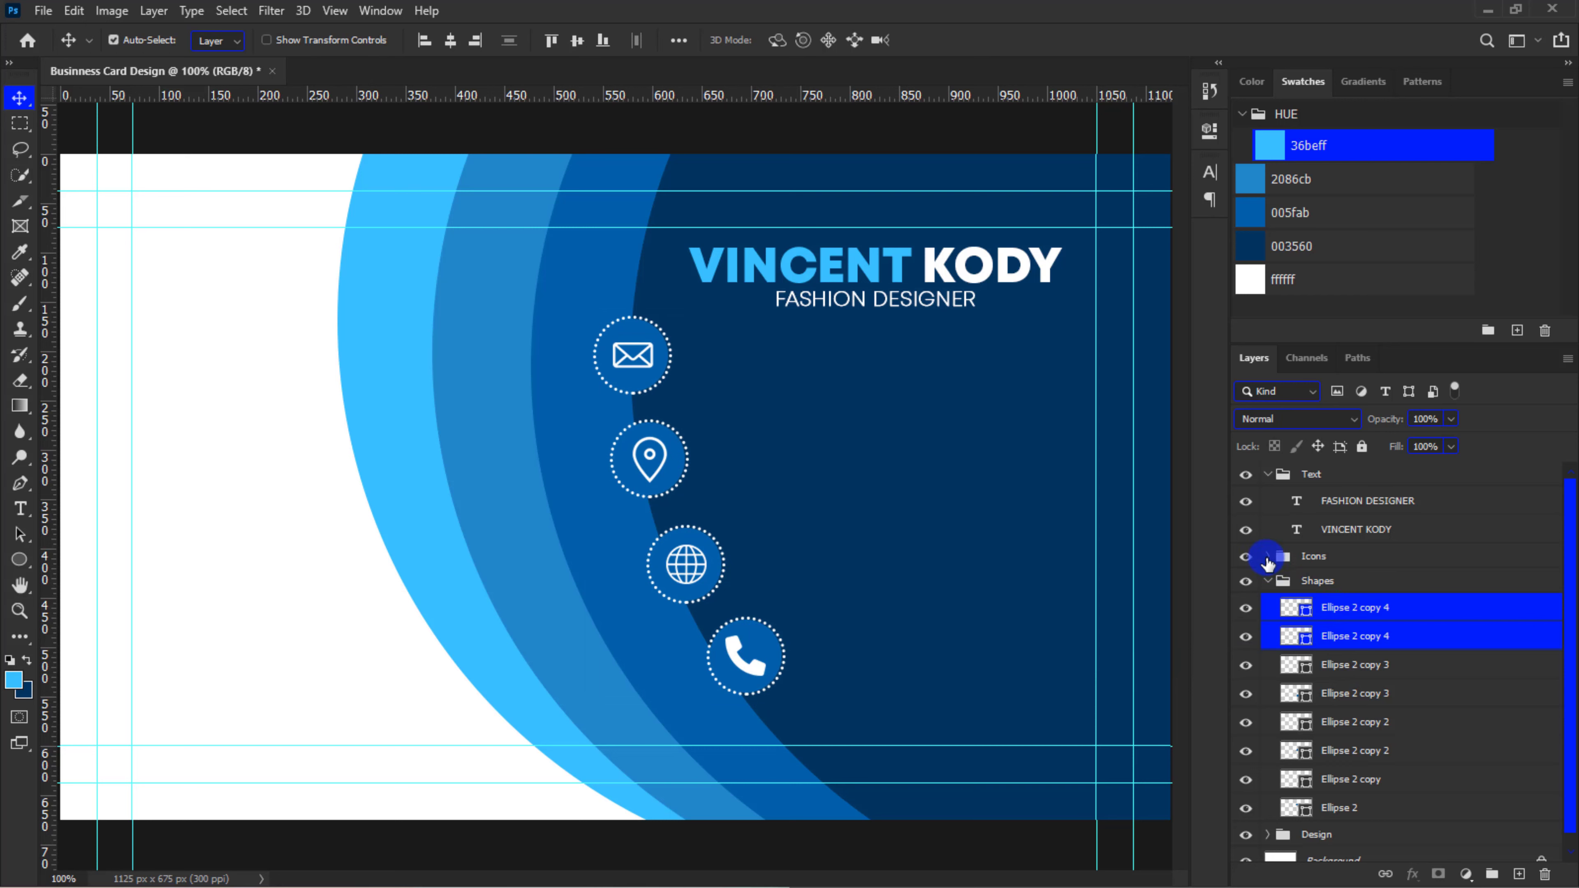
click(1267, 556)
ctrl+click(1335, 611)
key(ctrl+t)
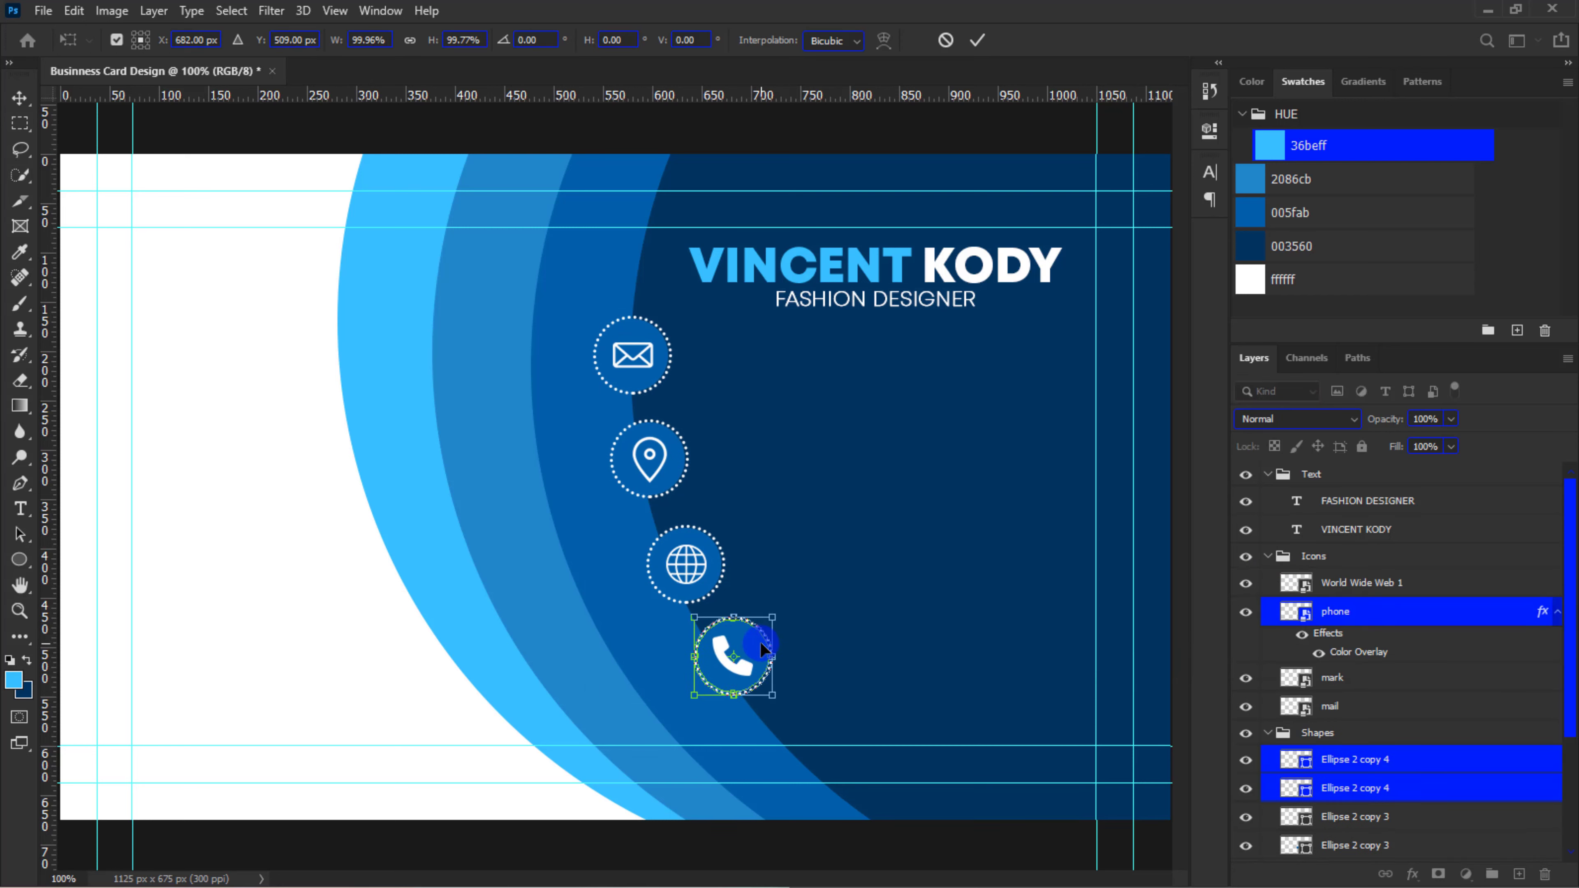
key(Return)
key(Down)
key(Down)
key(Down)
key(Down)
key(Down)
key(Down)
key(Down)
key(Down)
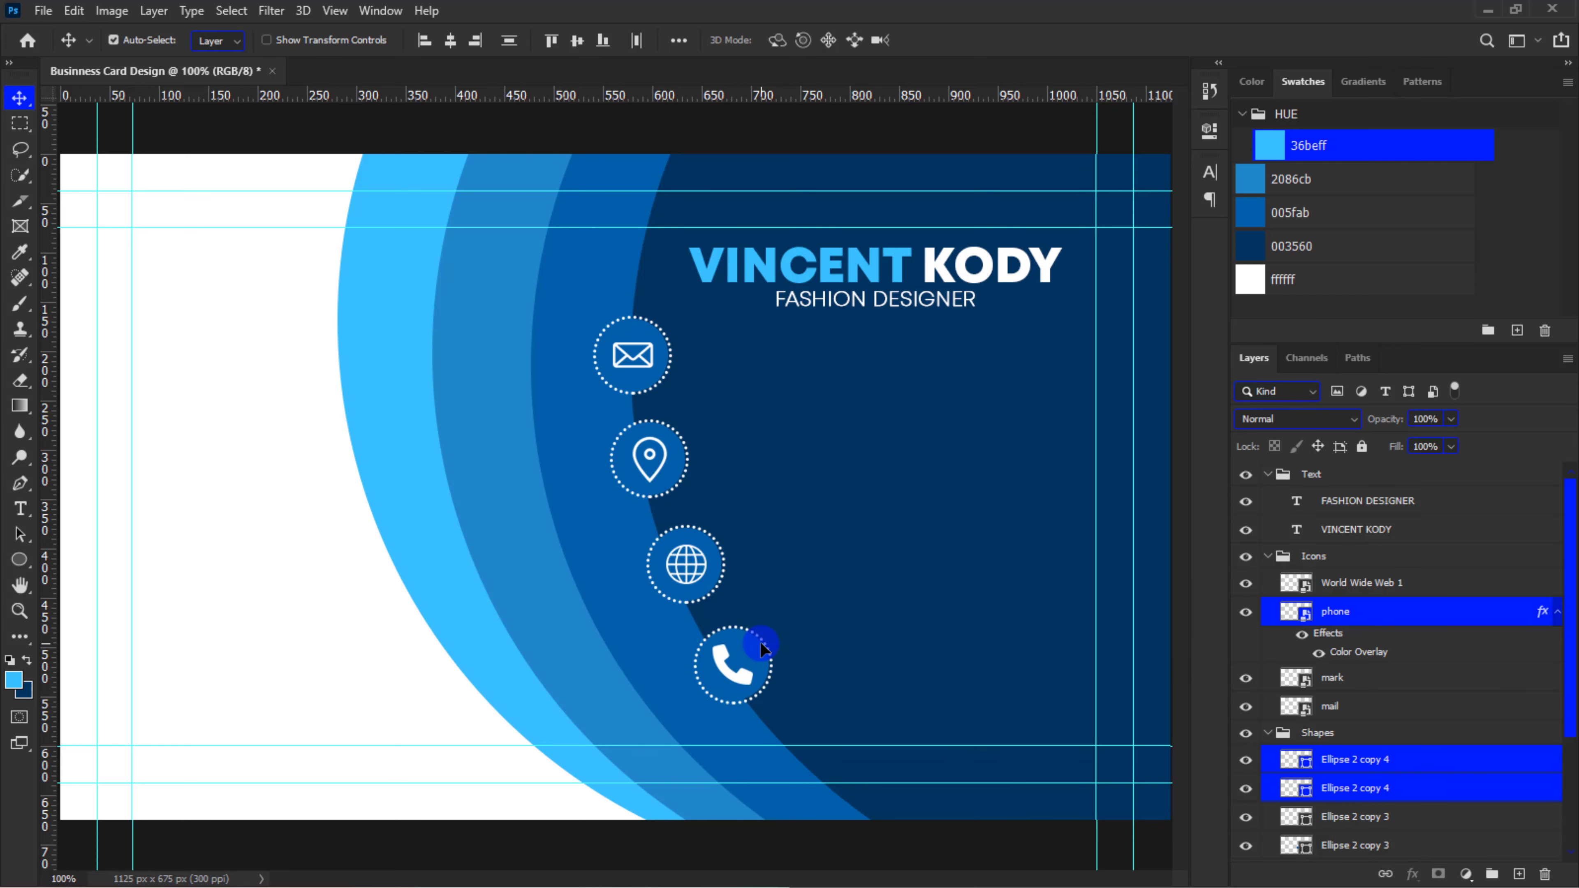
click(1269, 556)
click(1267, 581)
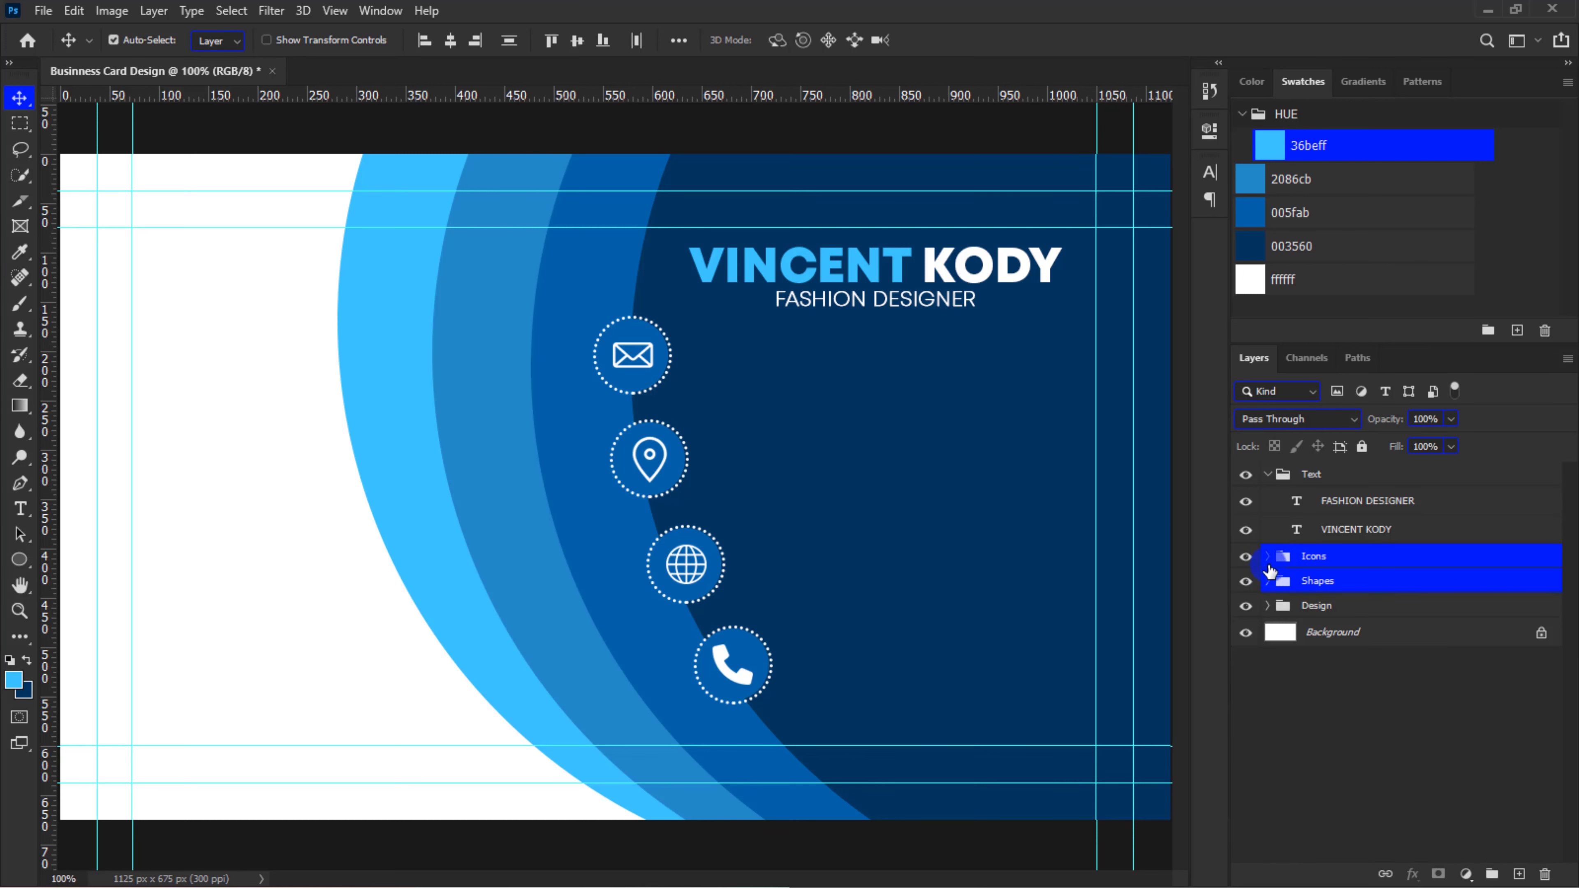
Duplicate the FASHION DESIGNER text beside the mail icon and replace the copy's wording with the contact's e-mail
click(1337, 501)
key(ctrl+j)
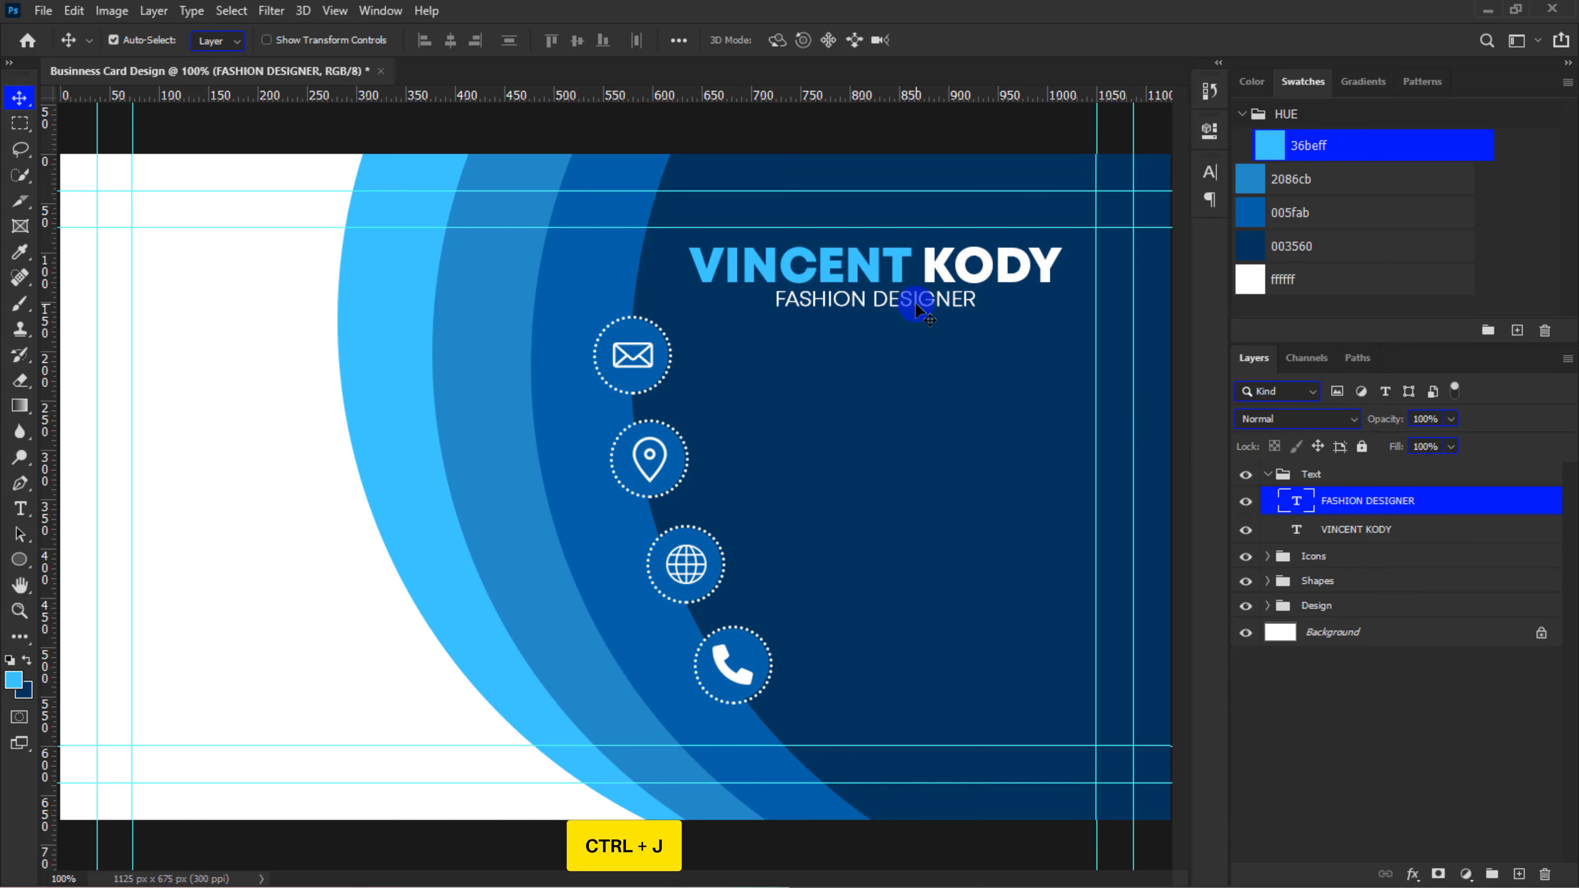
drag(916, 303, 908, 364)
double_click(907, 363)
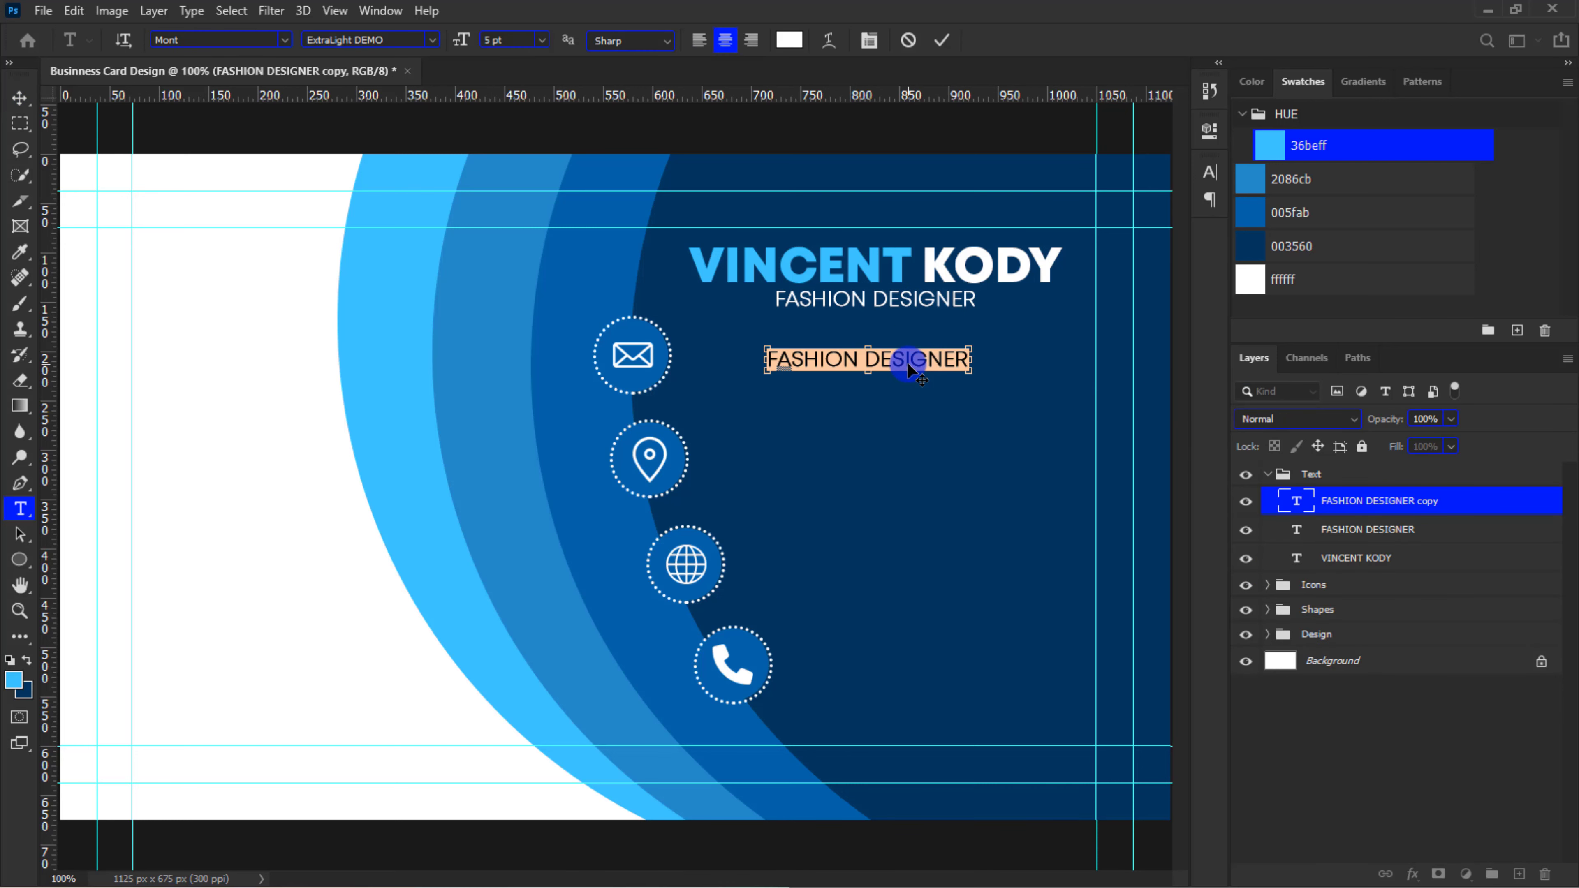
key(ctrl+v)
click(942, 40)
Duplicate the e-mail text three times, placing the copies beside the location, globe and phone icons
drag(861, 364, 930, 669)
key(ctrl+j)
key(ctrl+j)
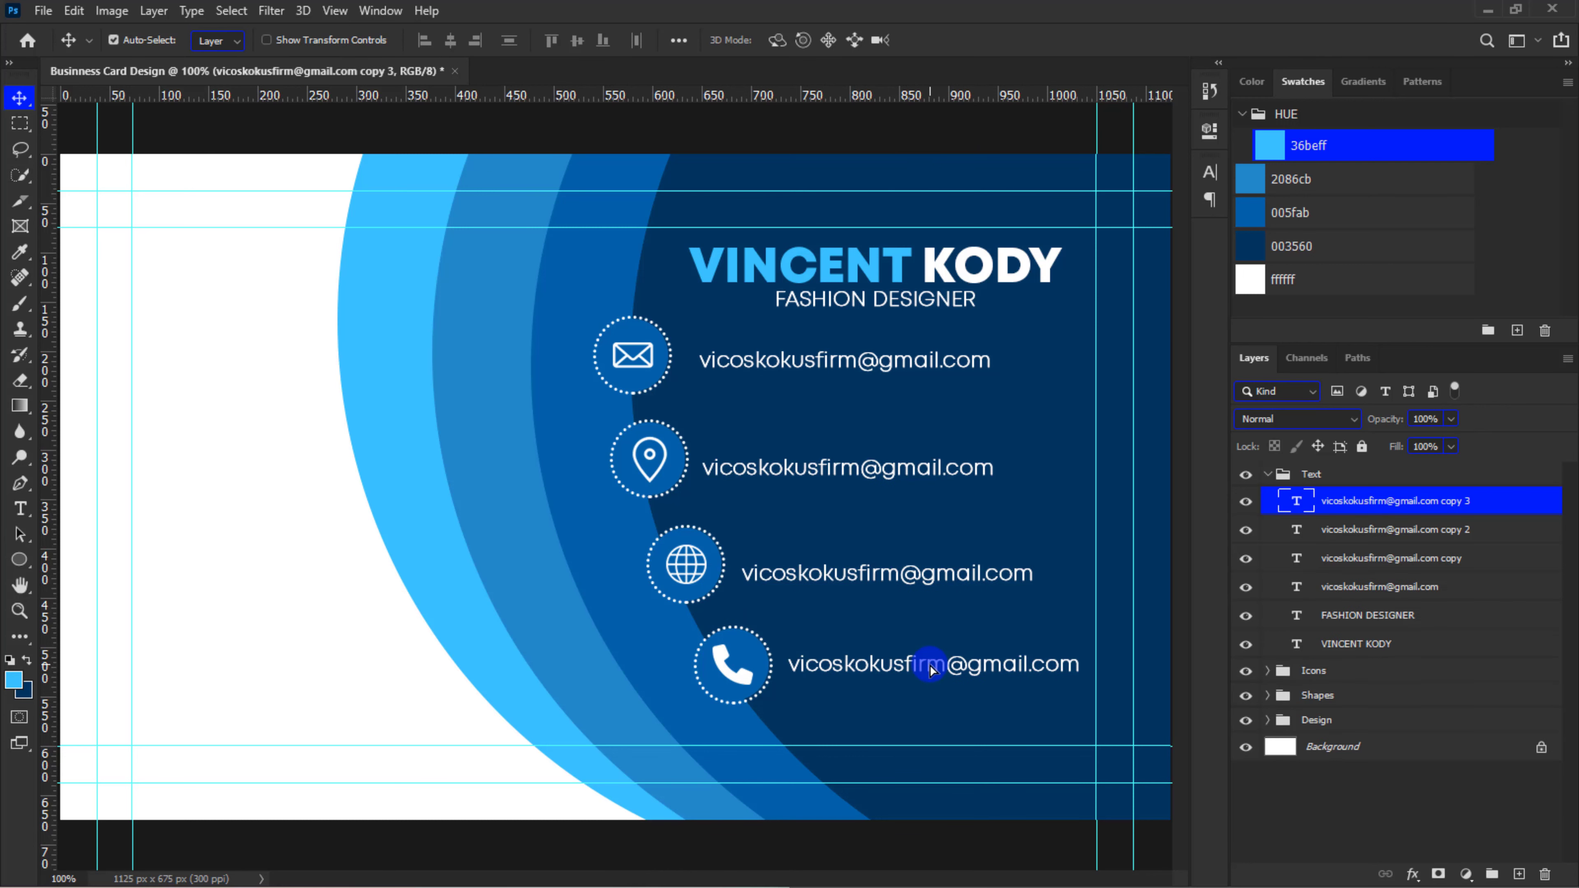
Nudge the text lines beside the globe and location icons up to align with their icons
click(918, 578)
key(Up)
key(Up)
key(Up)
key(Up)
key(Up)
key(Up)
key(Up)
key(Up)
key(Up)
key(Up)
key(Up)
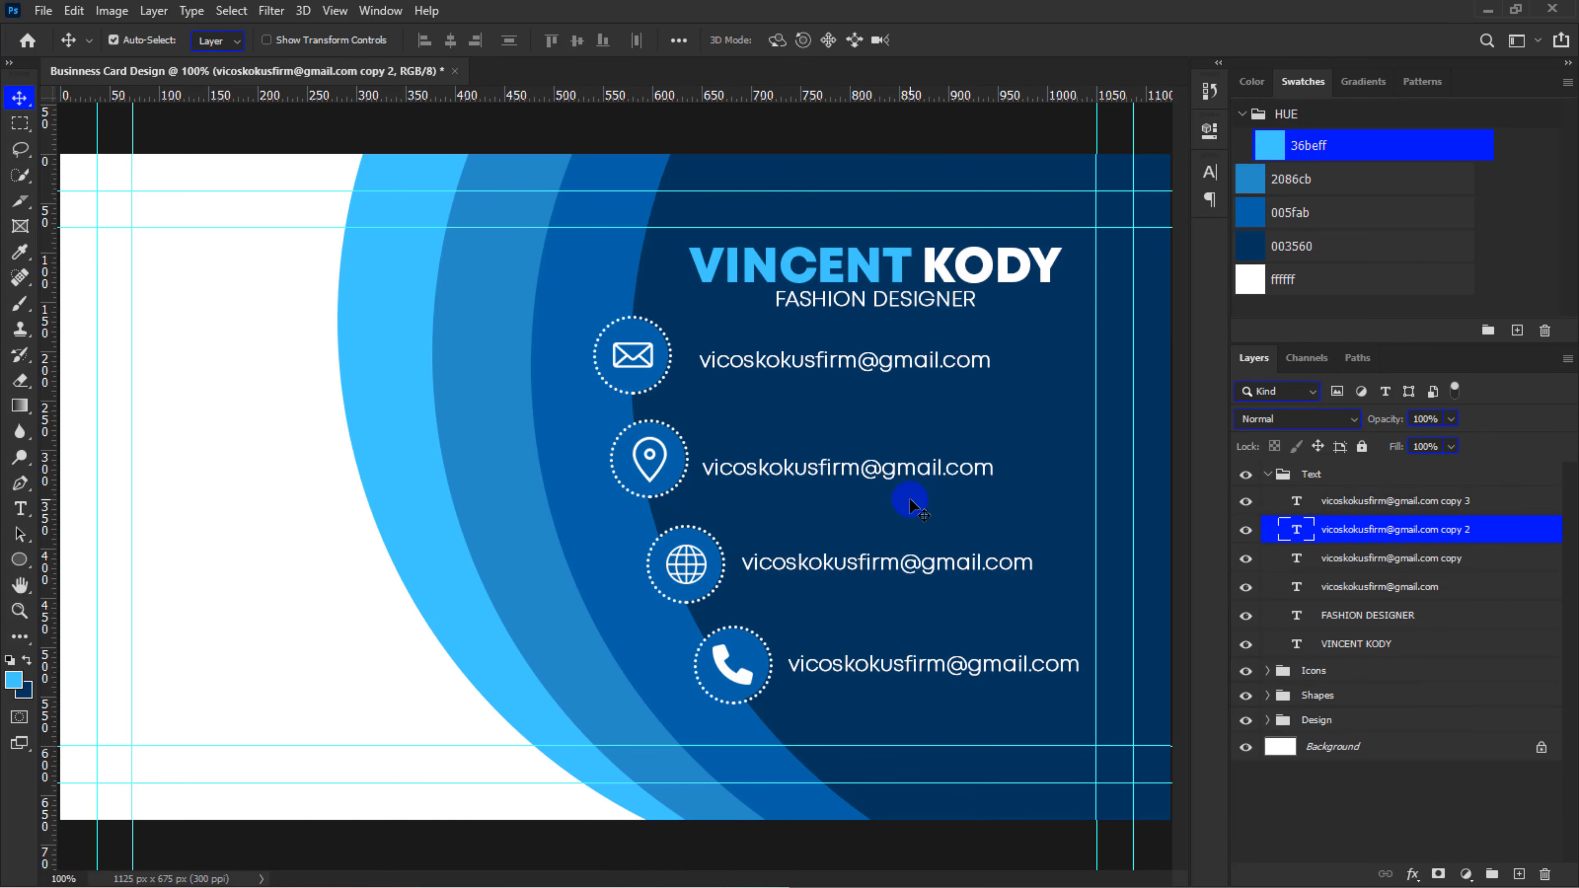
click(904, 472)
key(Up)
key(Up)
key(Up)
key(Up)
key(Up)
key(Up)
key(Up)
key(Up)
key(Up)
key(Up)
key(Up)
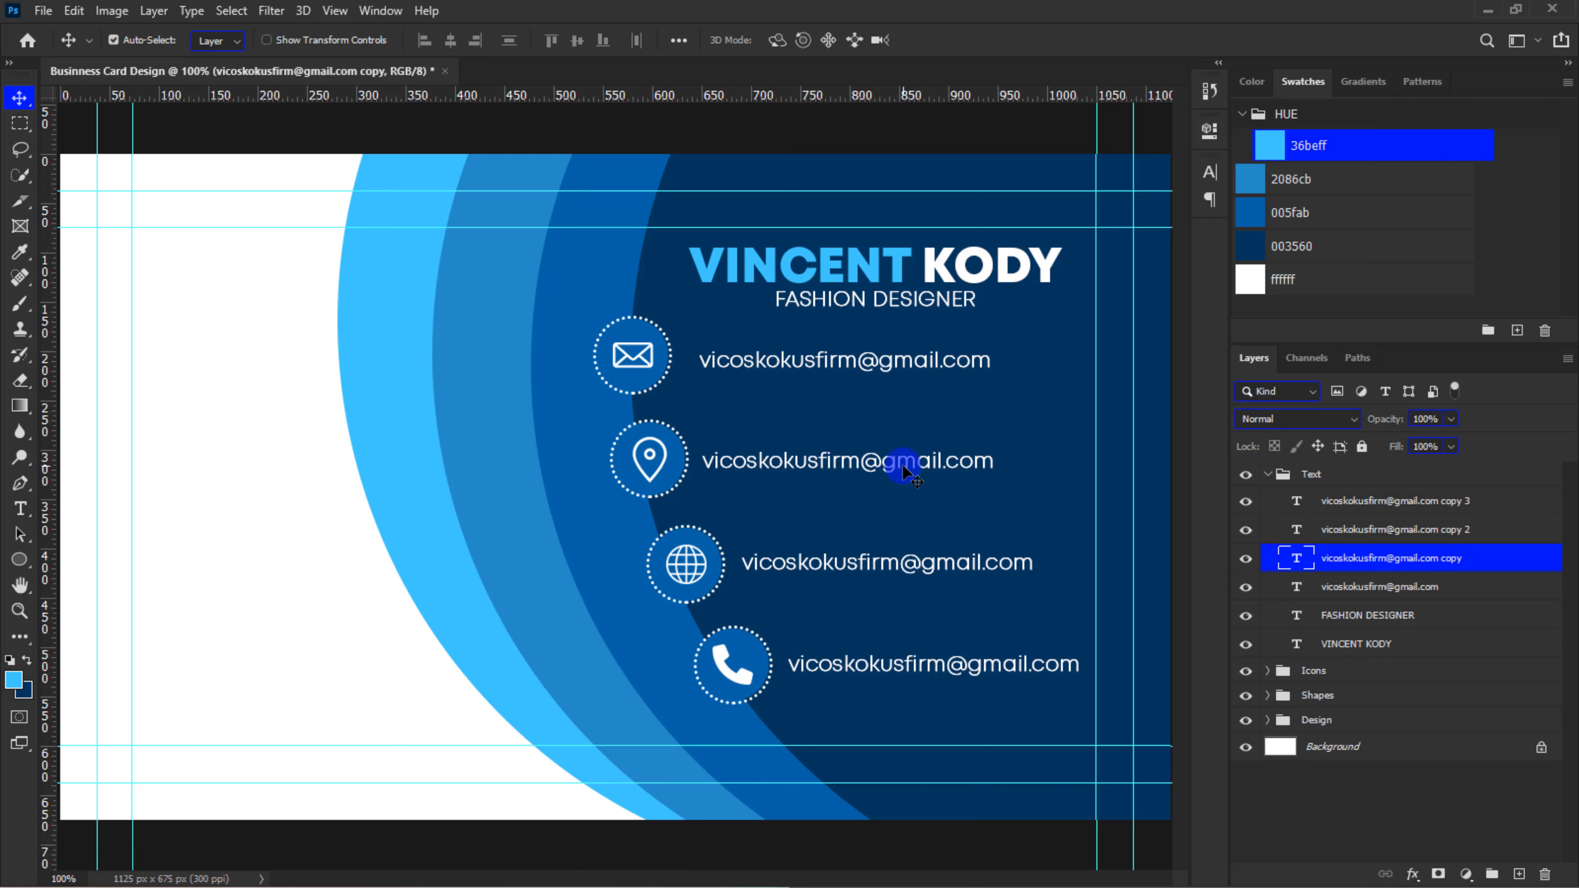
Replace the text beside the location icon with the postal address and shift it right, clear of the icon
double_click(903, 464)
key(ctrl+v)
click(943, 40)
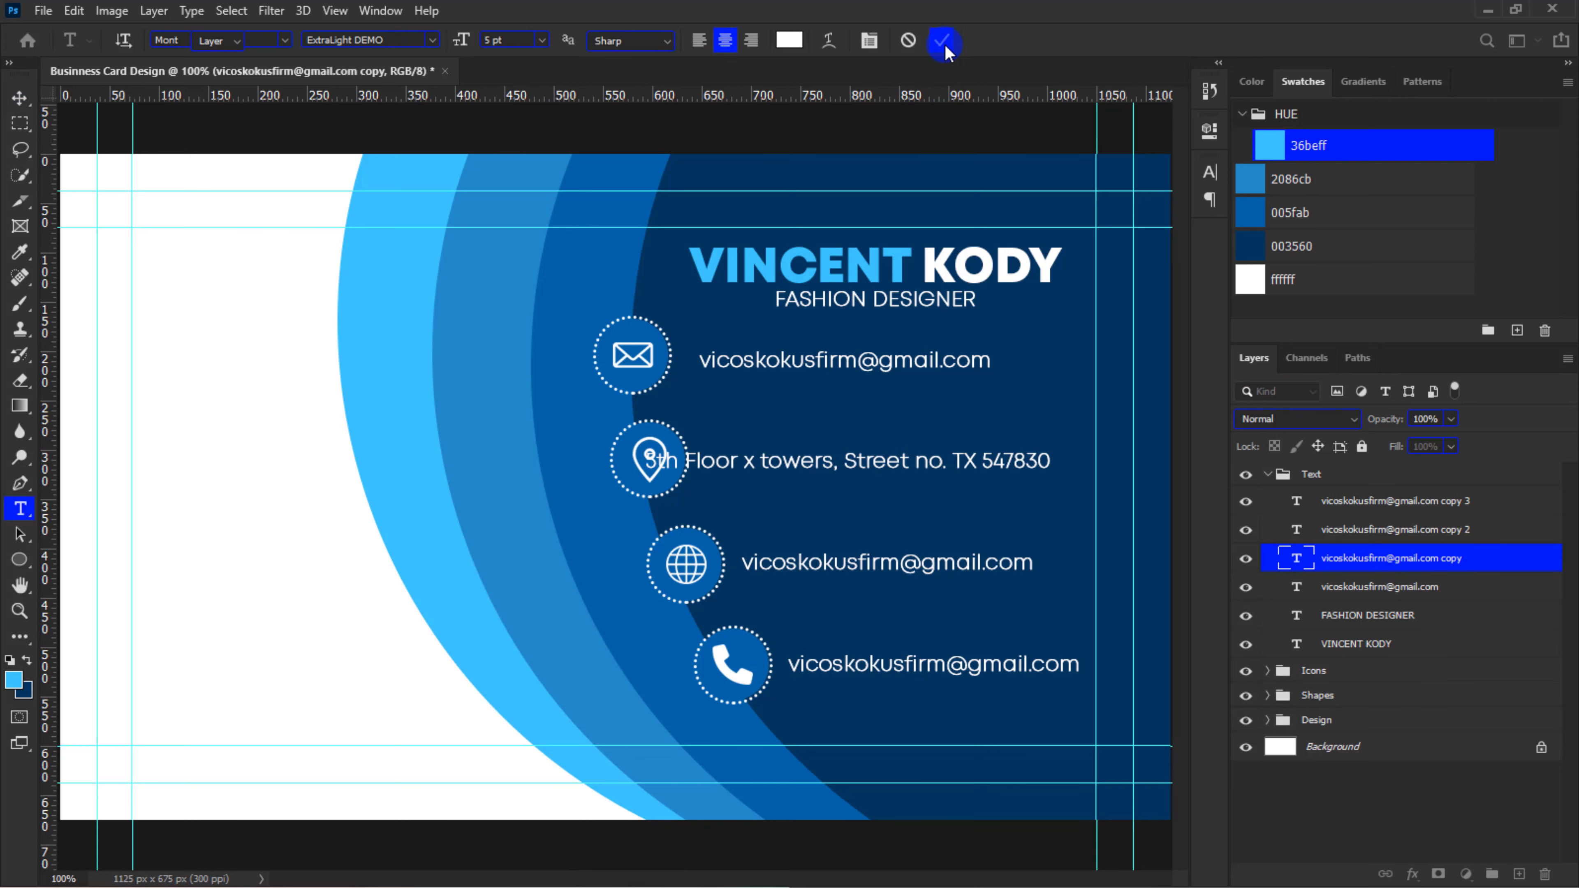
key(v)
key(shift+Right)
key(shift+Right)
key(shift+Right)
key(shift+Right)
key(shift+Right)
key(shift+Right)
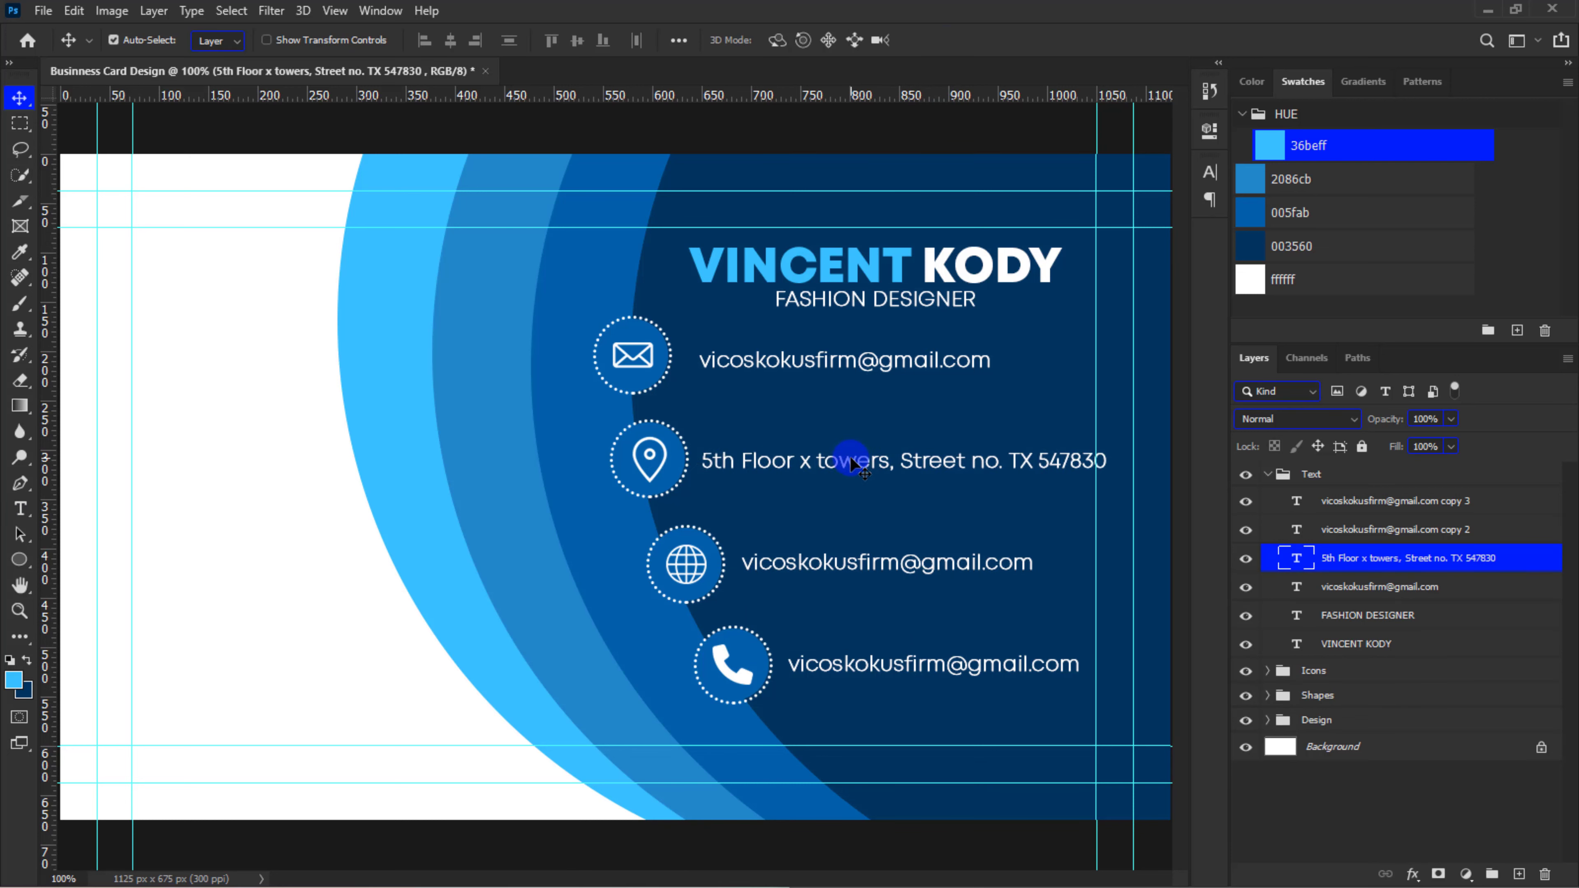
key(Right)
double_click(856, 562)
key(Home)
text(www.)
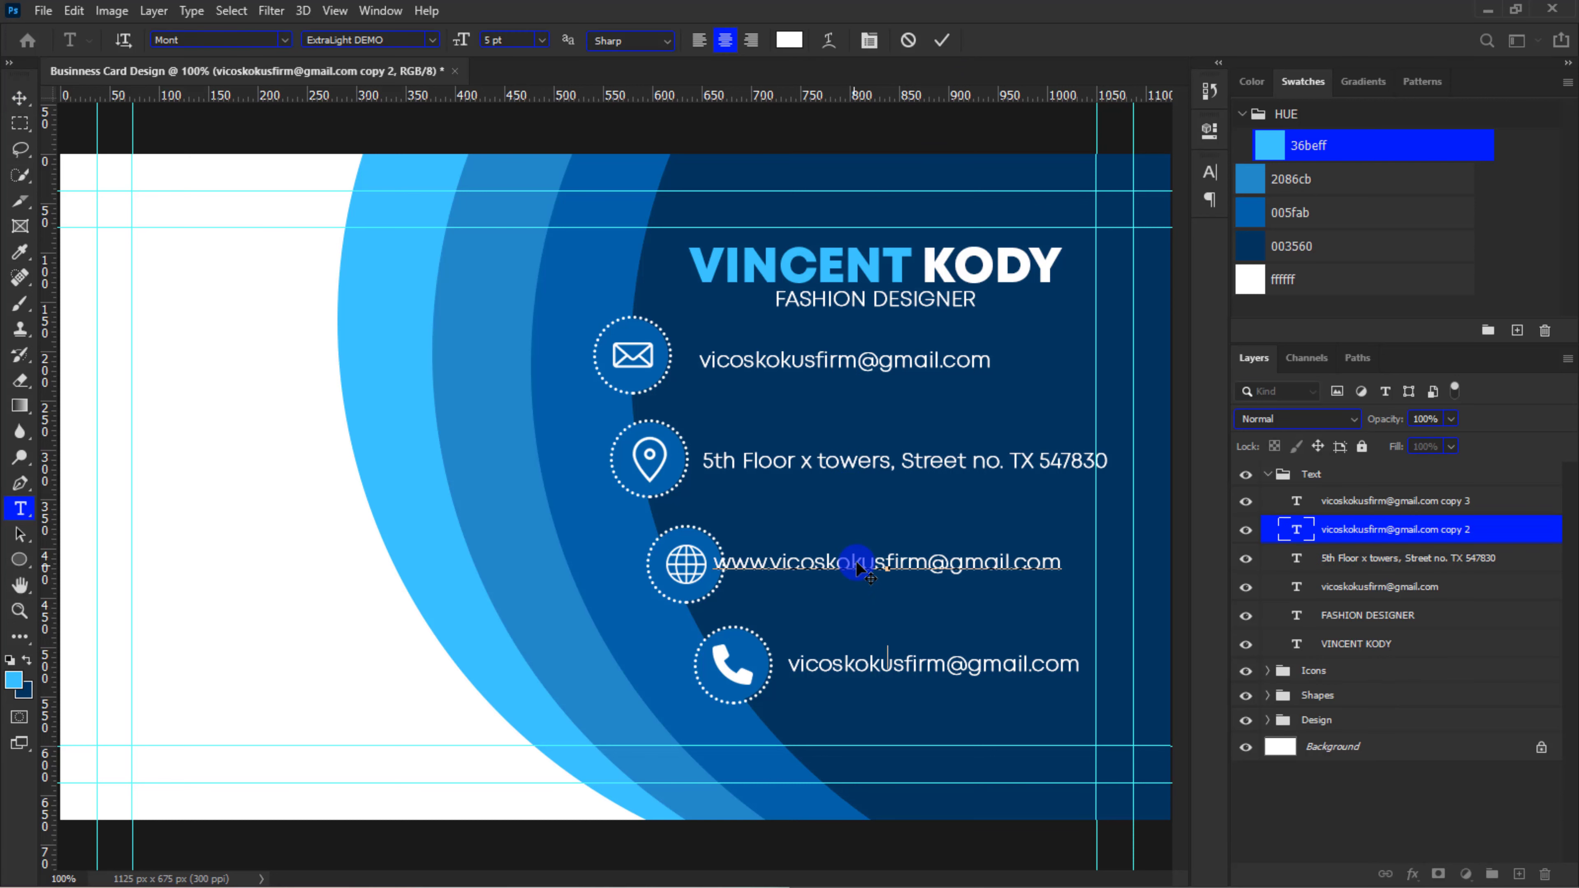
click(943, 41)
key(v)
drag(864, 563, 883, 564)
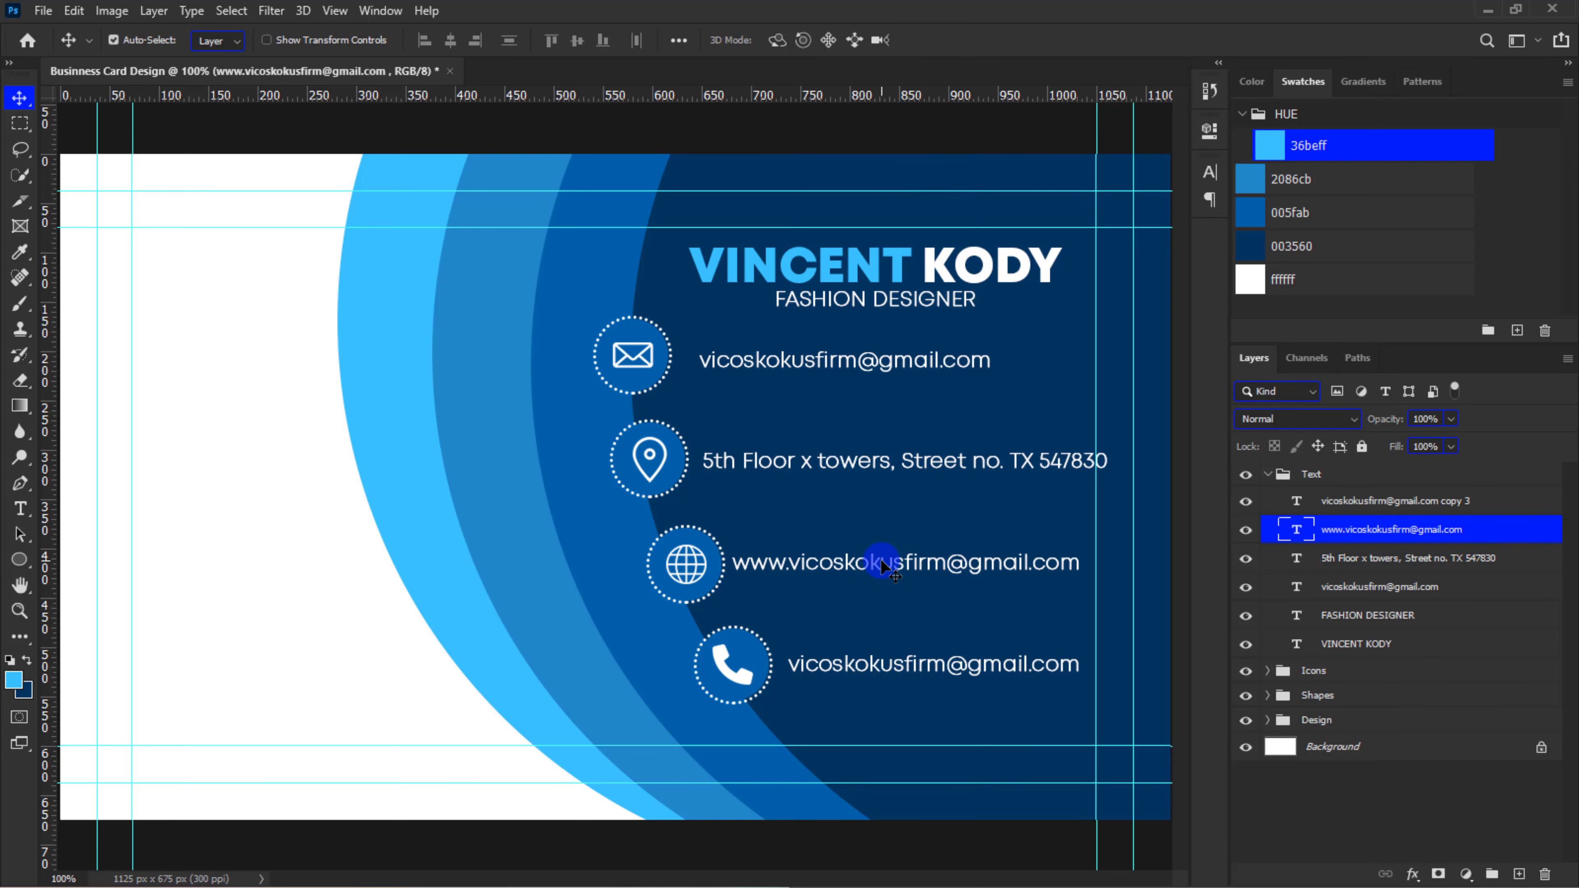
Nudge the web address line slightly further right, away from the globe icon
key(Right)
key(Right)
key(Right)
key(Right)
key(Right)
key(Right)
key(Right)
key(Right)
Replace the text beside the phone icon with the phone number and shift it left, closer to the icon
double_click(892, 667)
text(000 123 456 789)
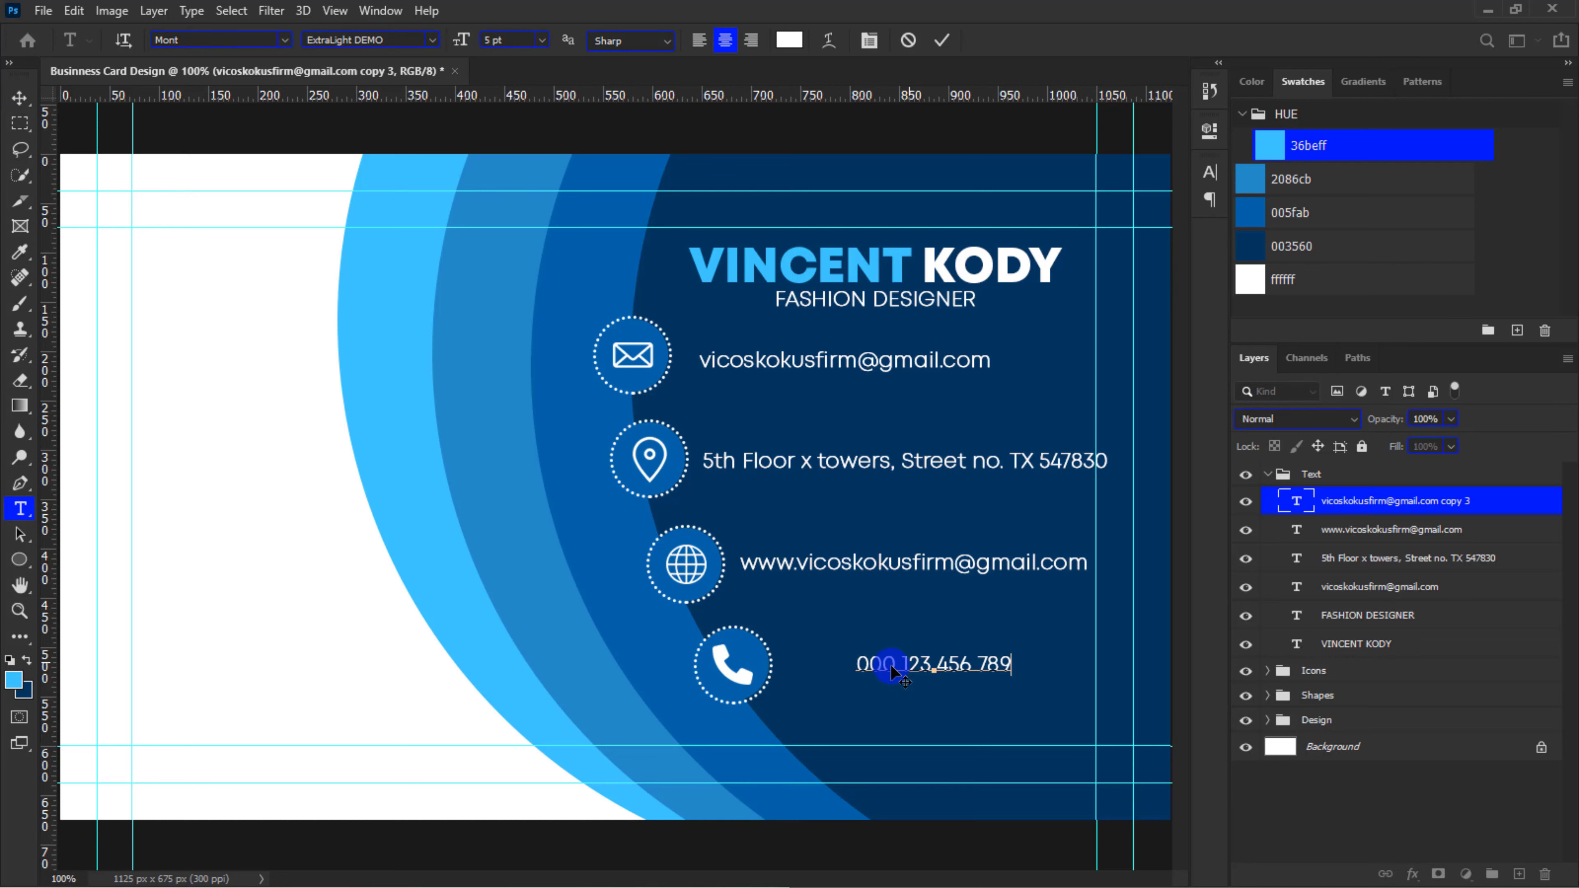
click(942, 40)
key(v)
key(shift+Left)
key(shift+Left)
key(shift+Left)
key(shift+Left)
key(shift+Left)
key(shift+Left)
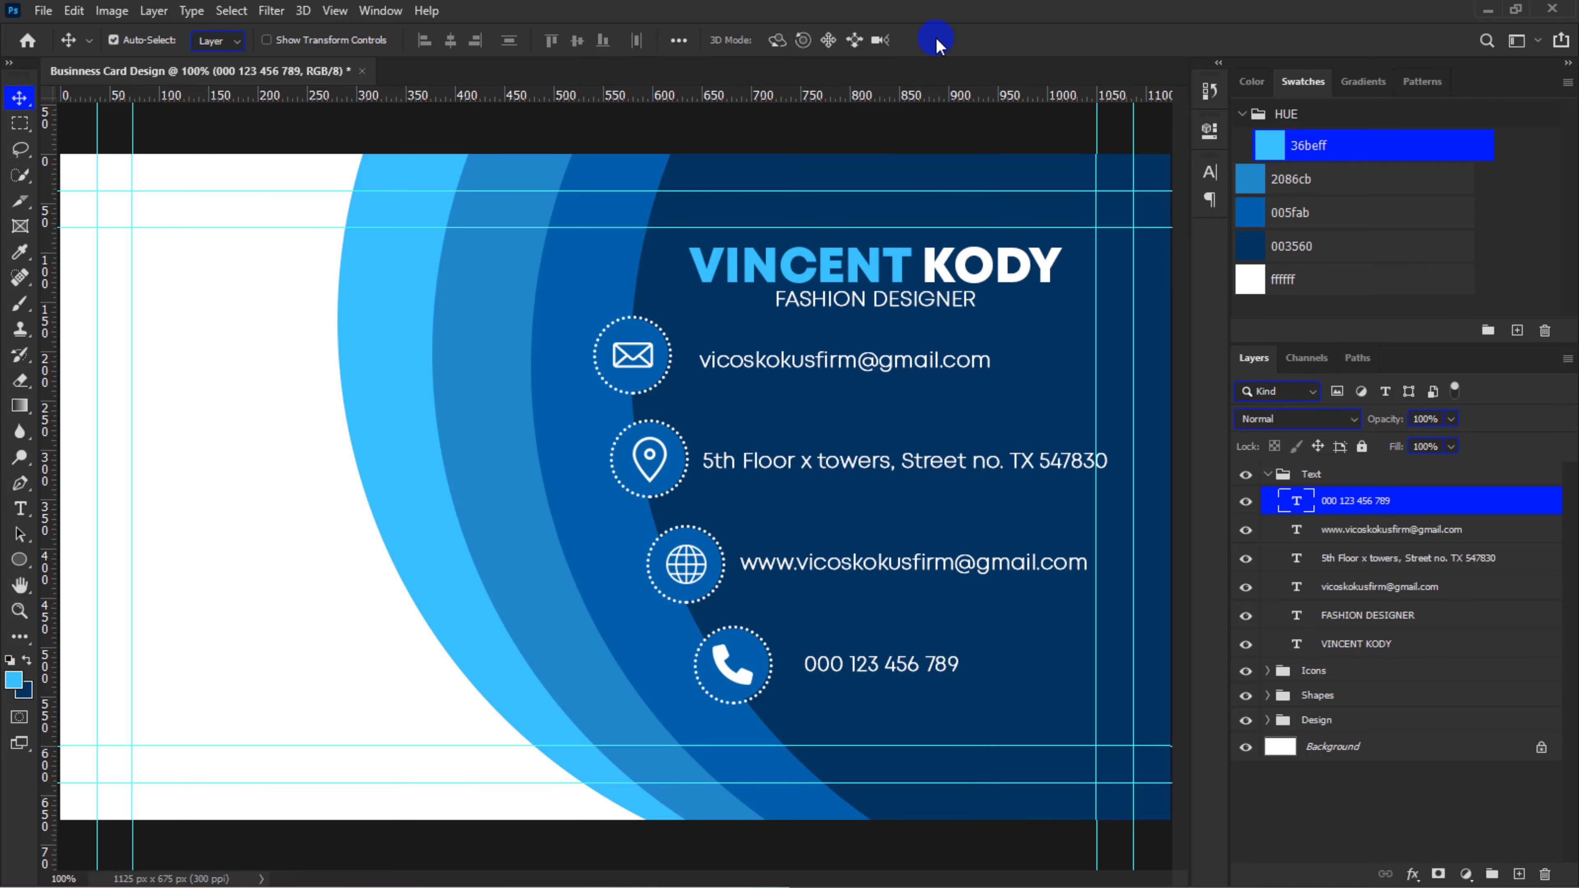
Turn off faux bold for the four contact text lines together
shift+click(1335, 588)
click(1209, 173)
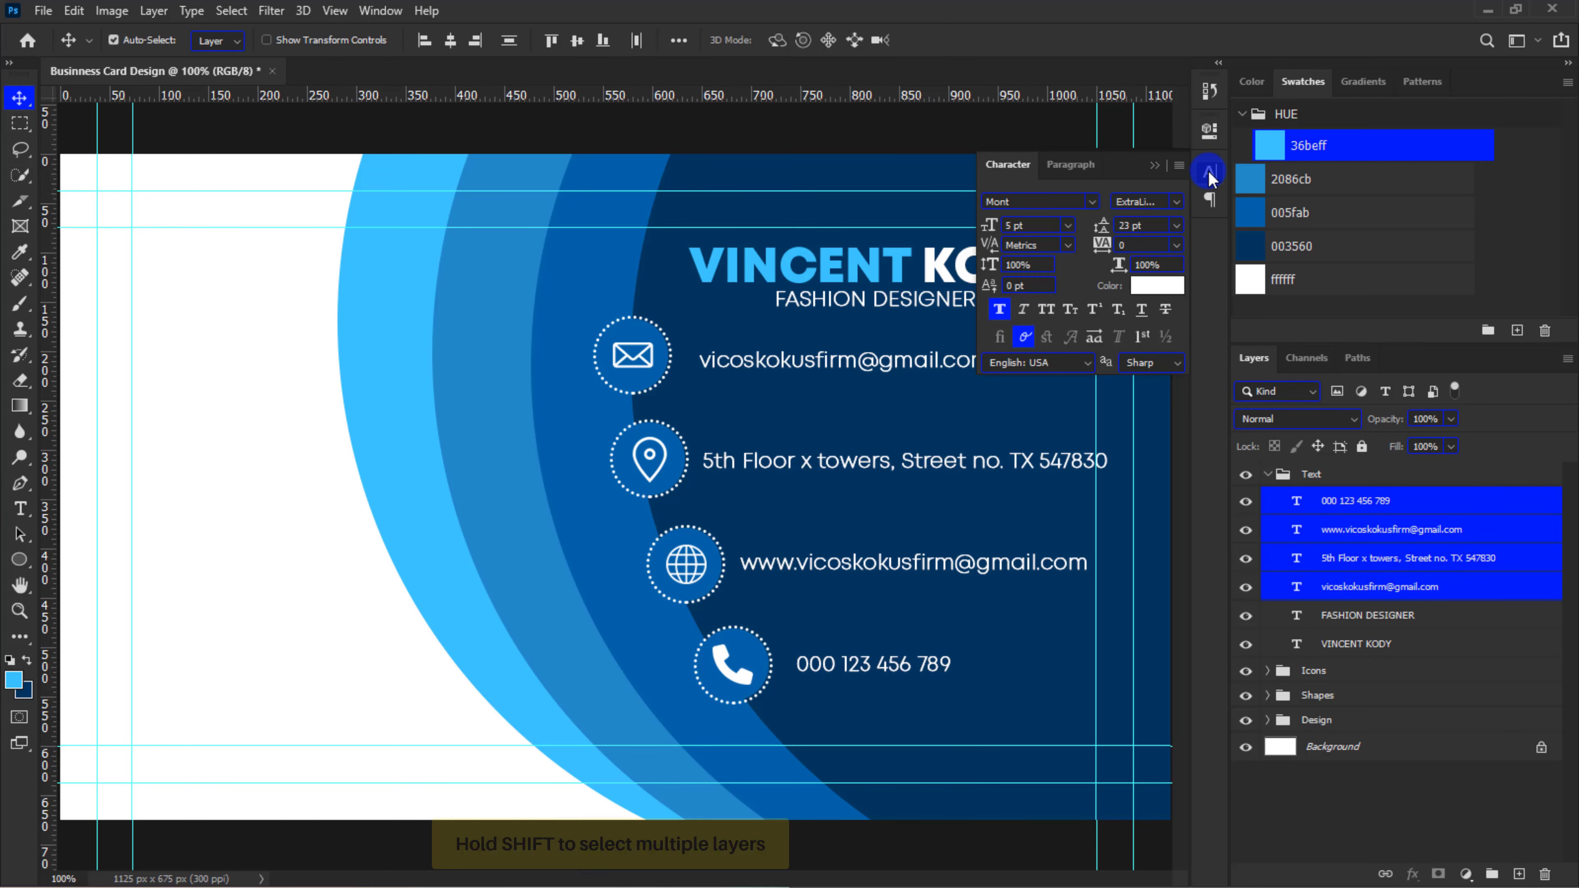
click(1008, 261)
Reduce the font size of the four contact lines and shift them left toward their icons
click(1006, 231)
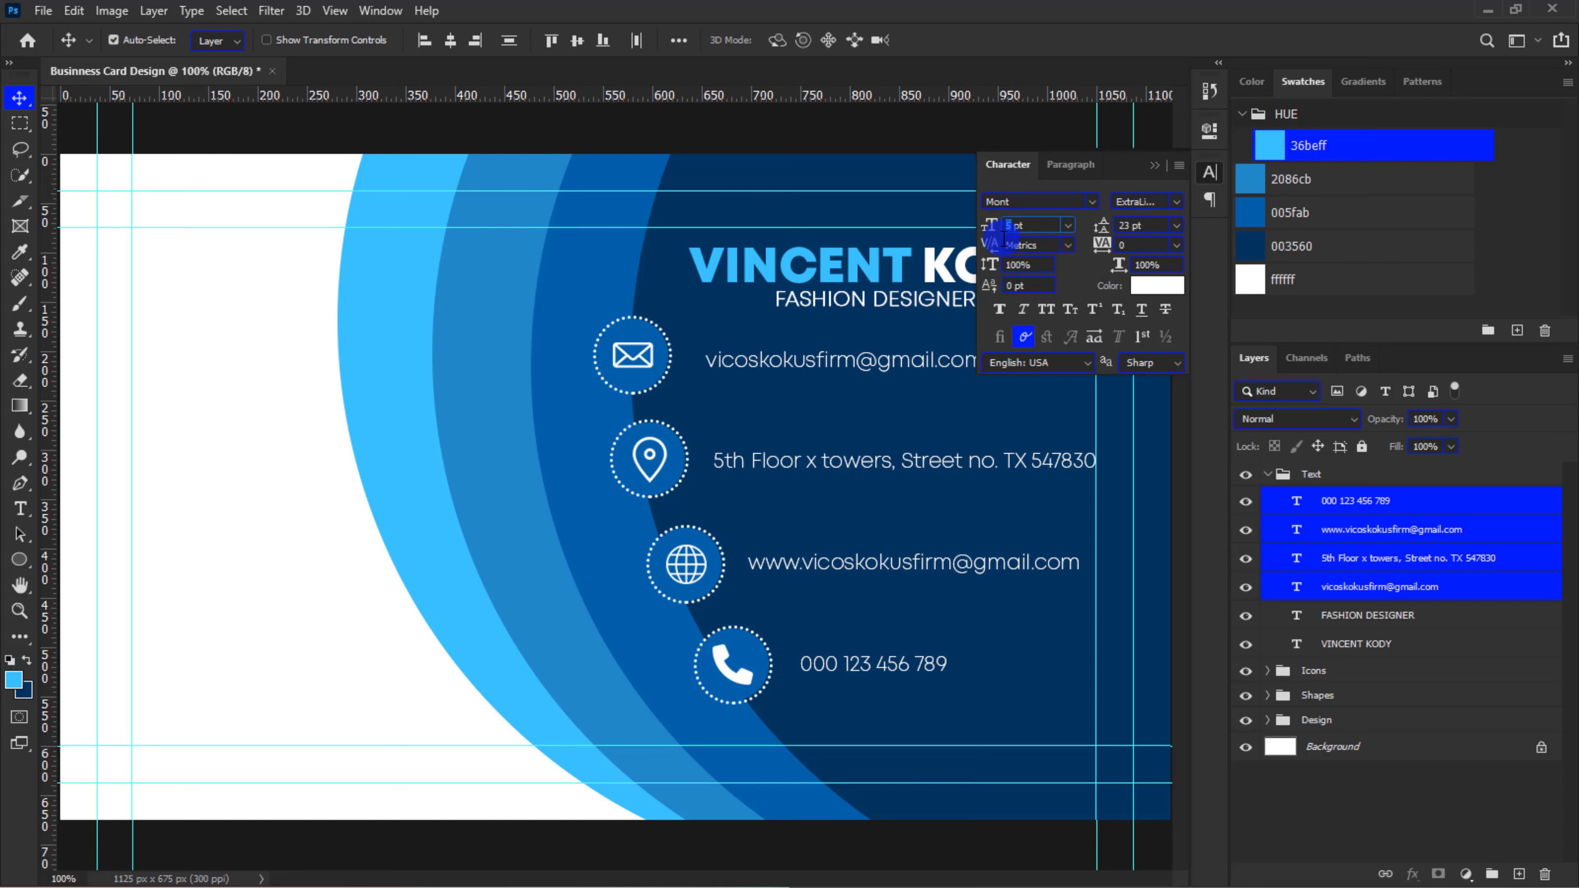
key(Return)
click(1150, 165)
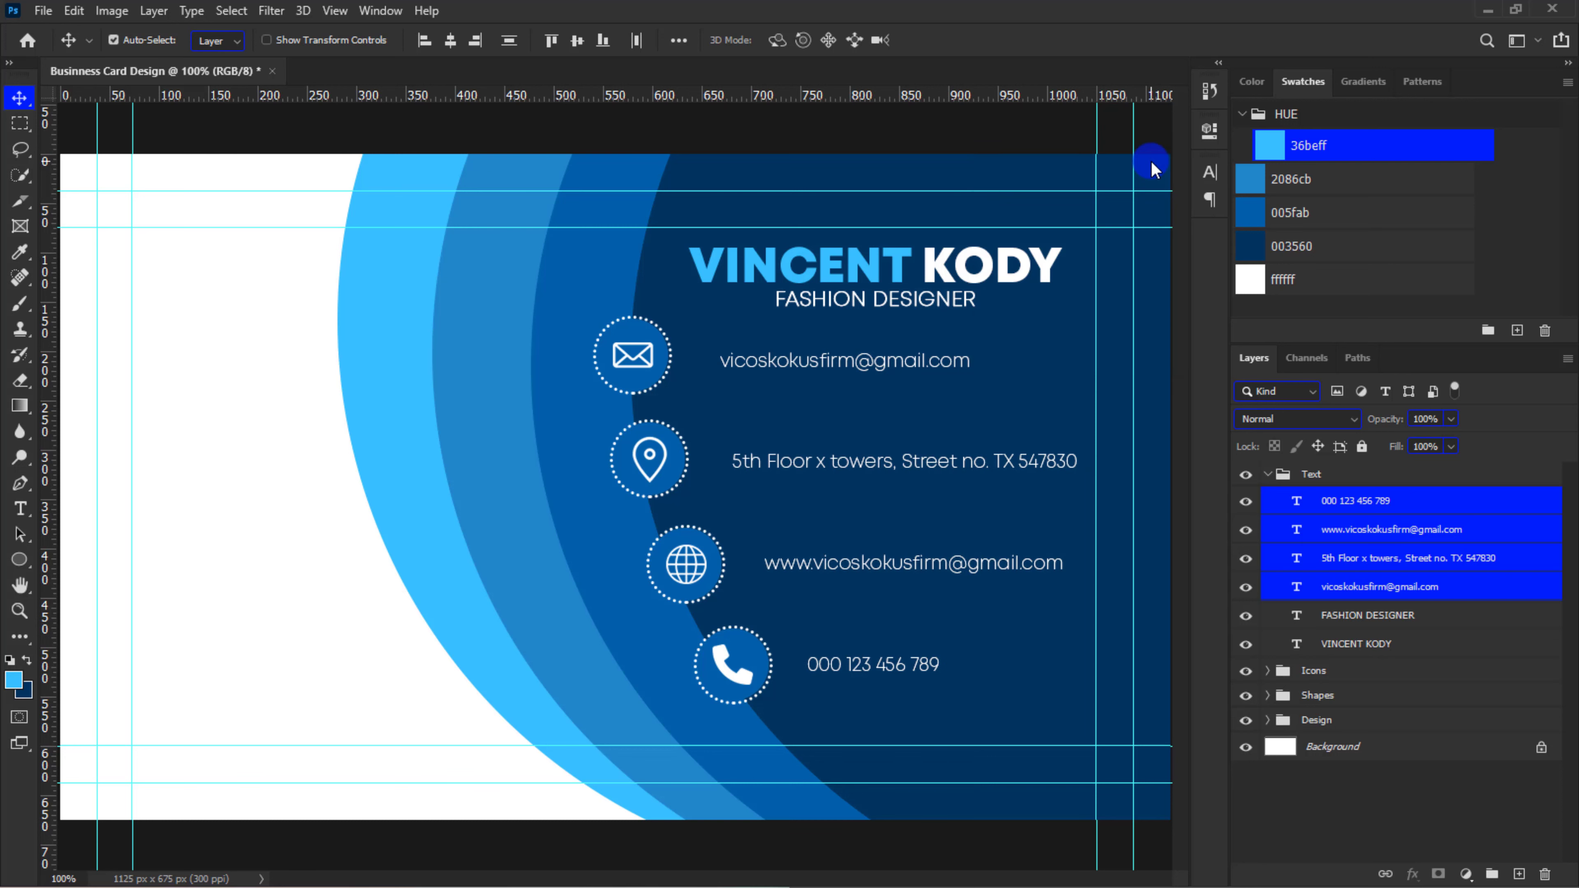
key(shift+Left)
key(shift+Left)
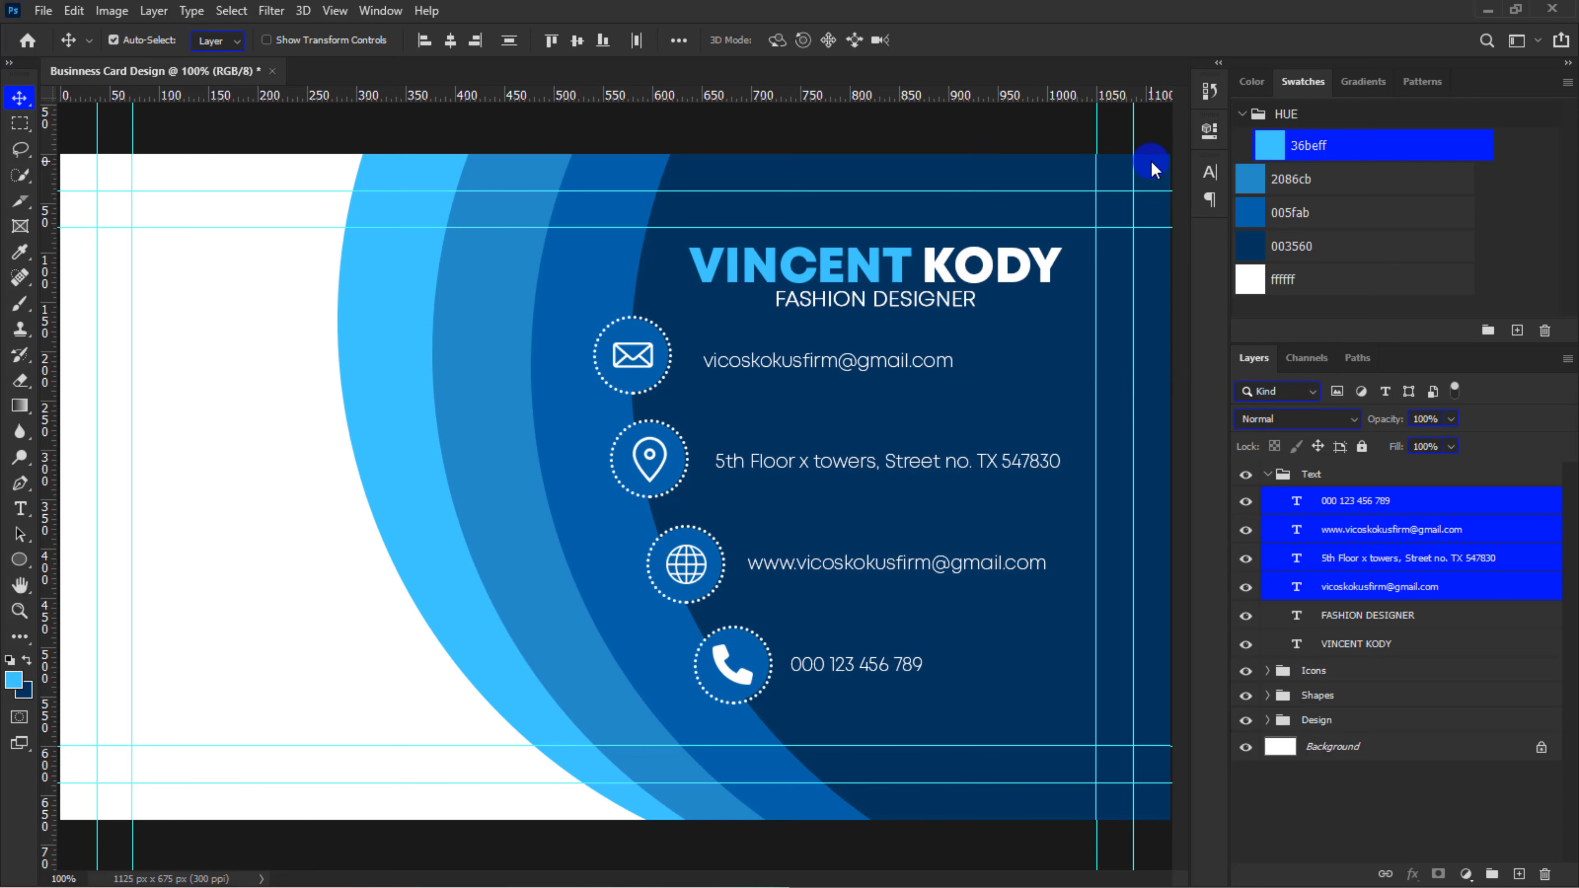
Collapse the Text group and add a new layer group named "Logo" above it
click(1268, 475)
key(ctrl+minus)
key(ctrl+minus)
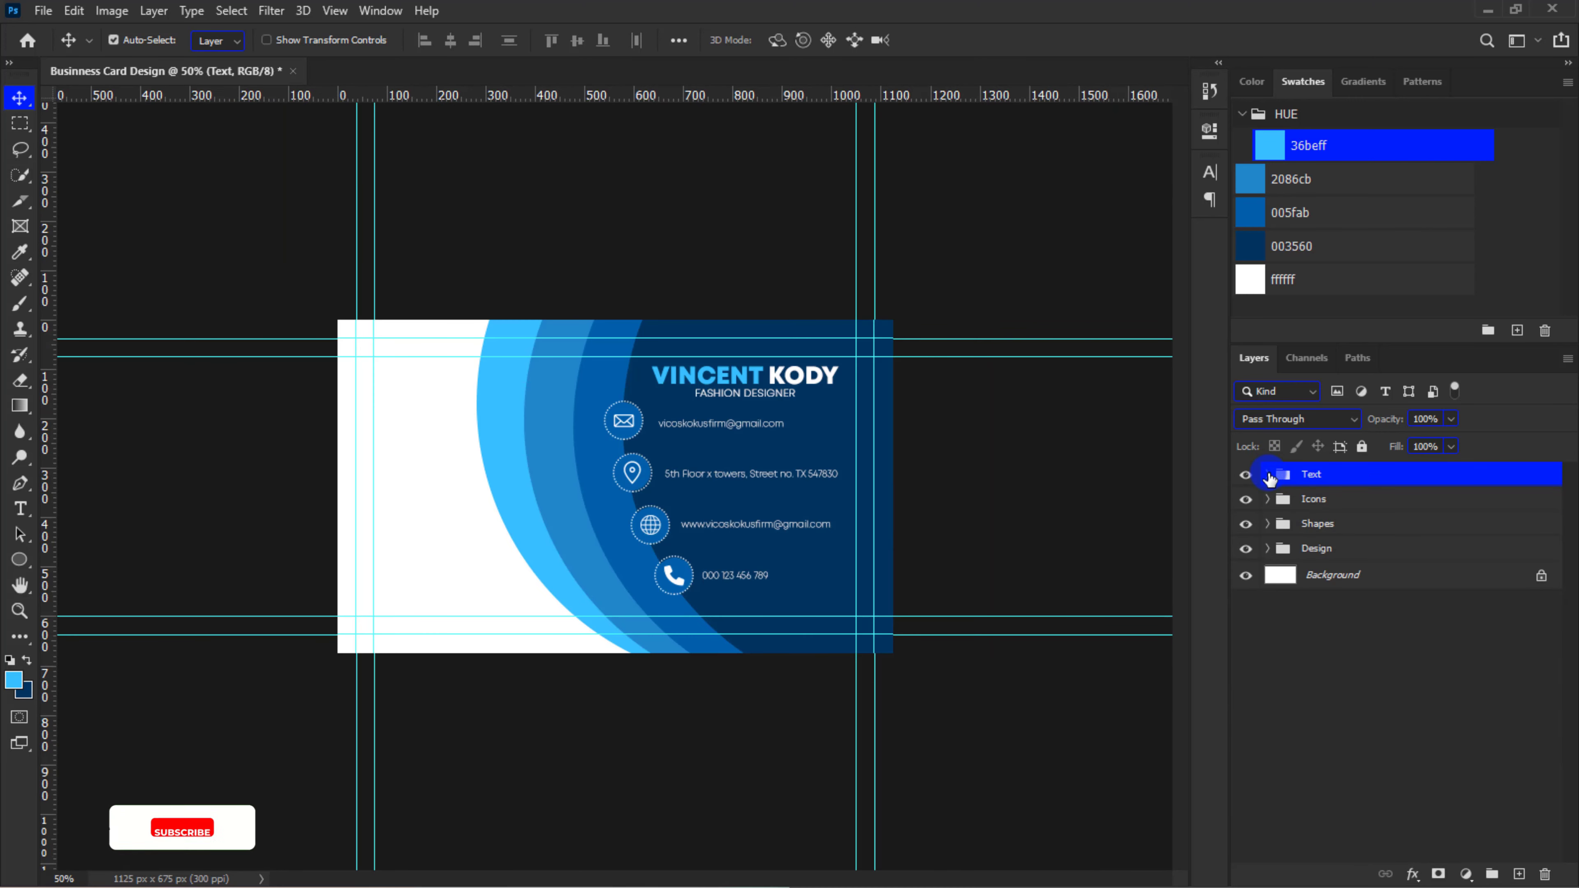
click(1492, 875)
double_click(1321, 474)
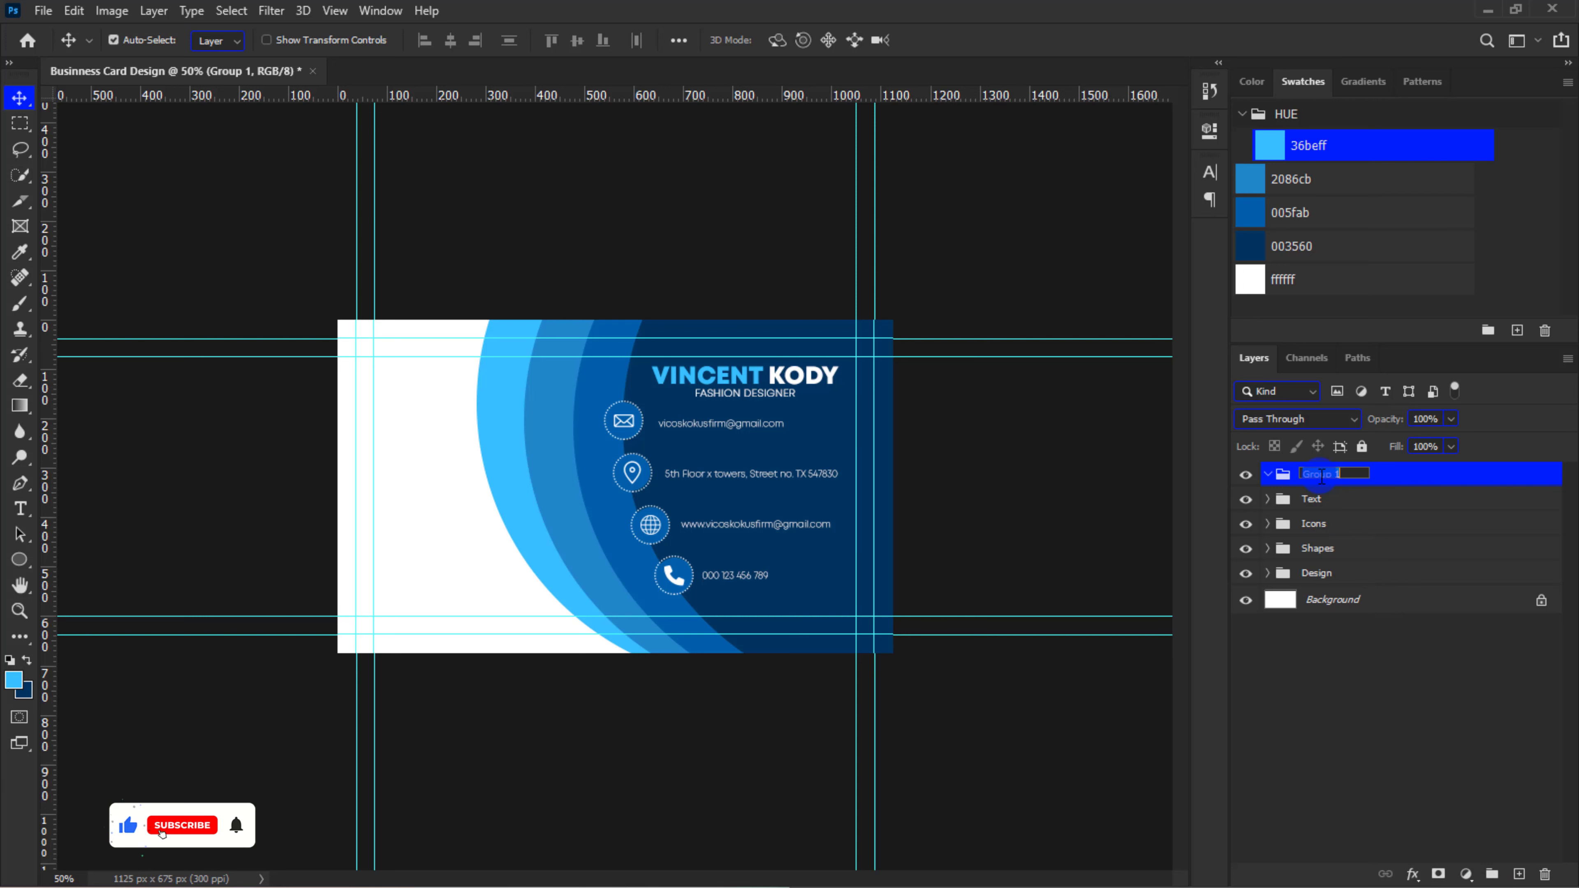
text(Logo)
key(Return)
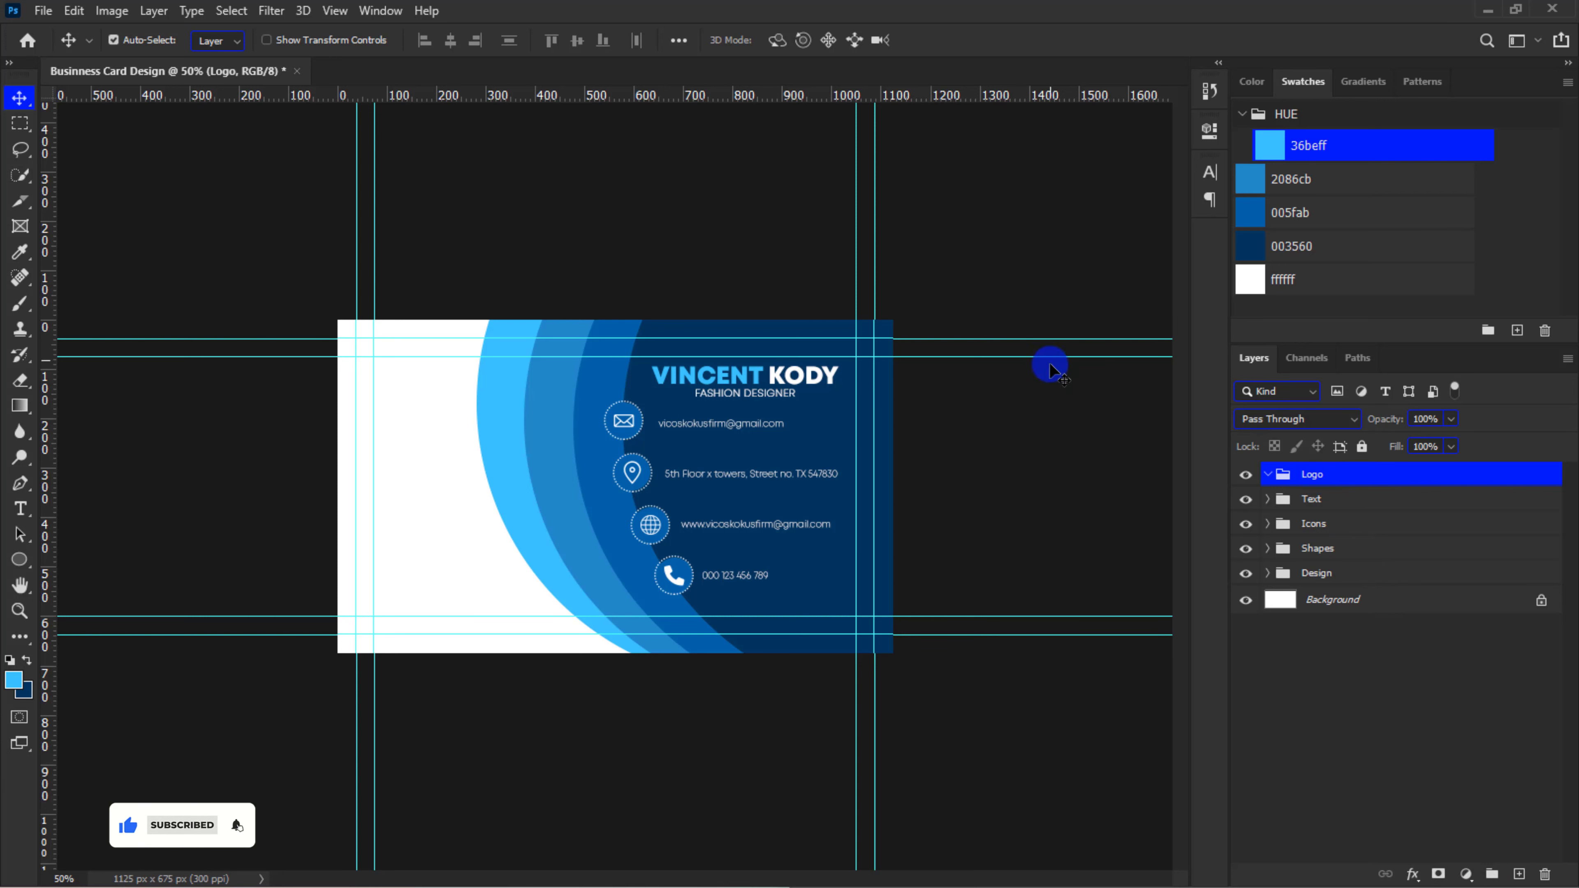
Place the image file "Artboard 2@4x" into the card as an embedded object
click(43, 10)
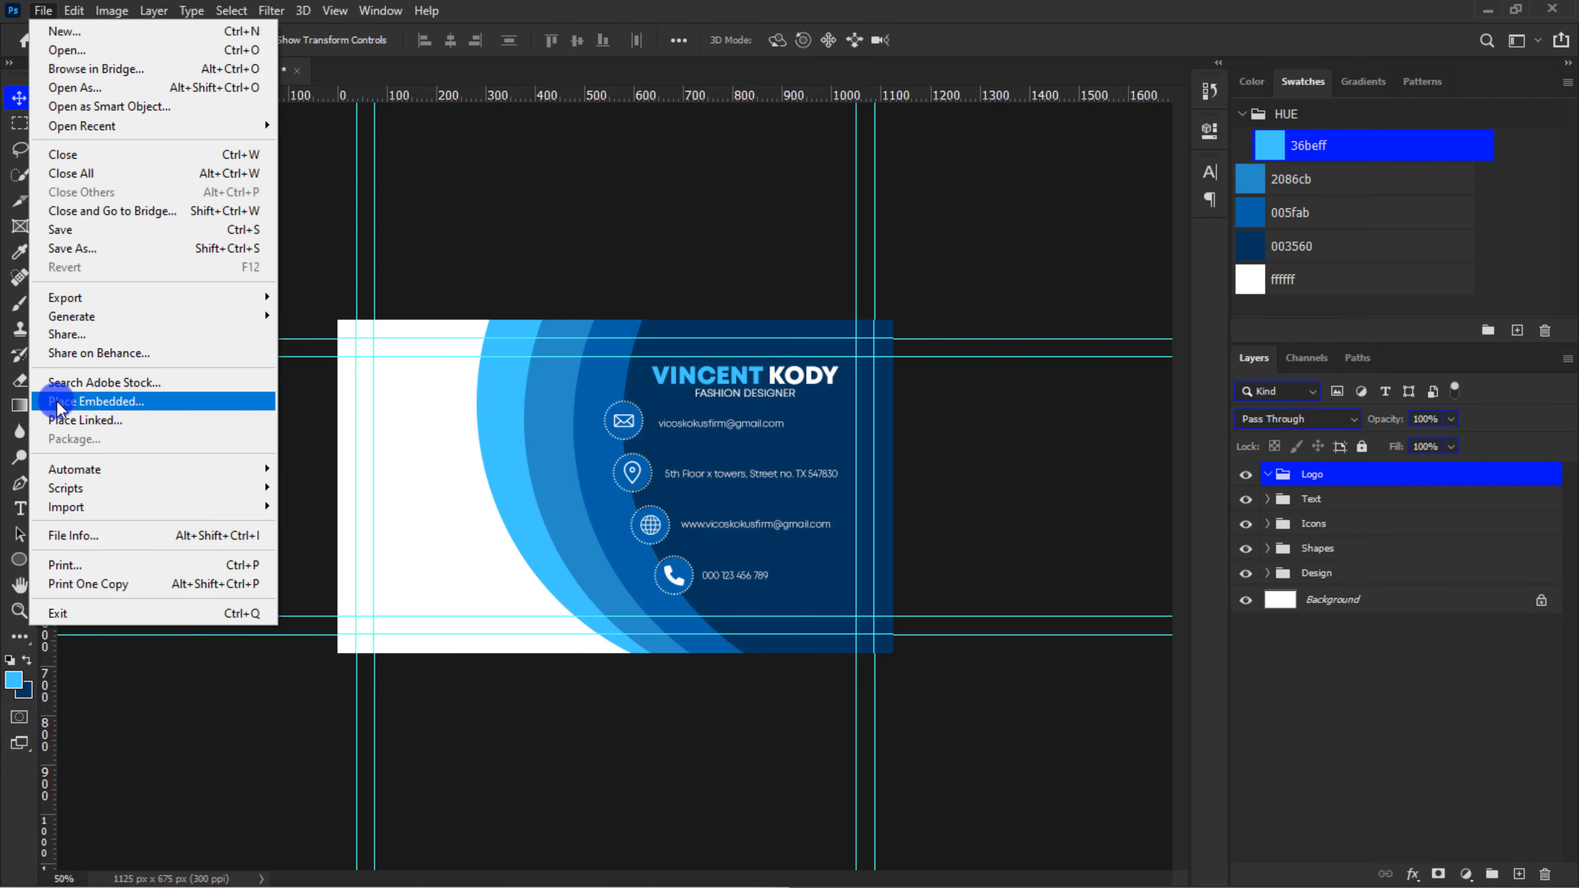
click(56, 401)
click(559, 292)
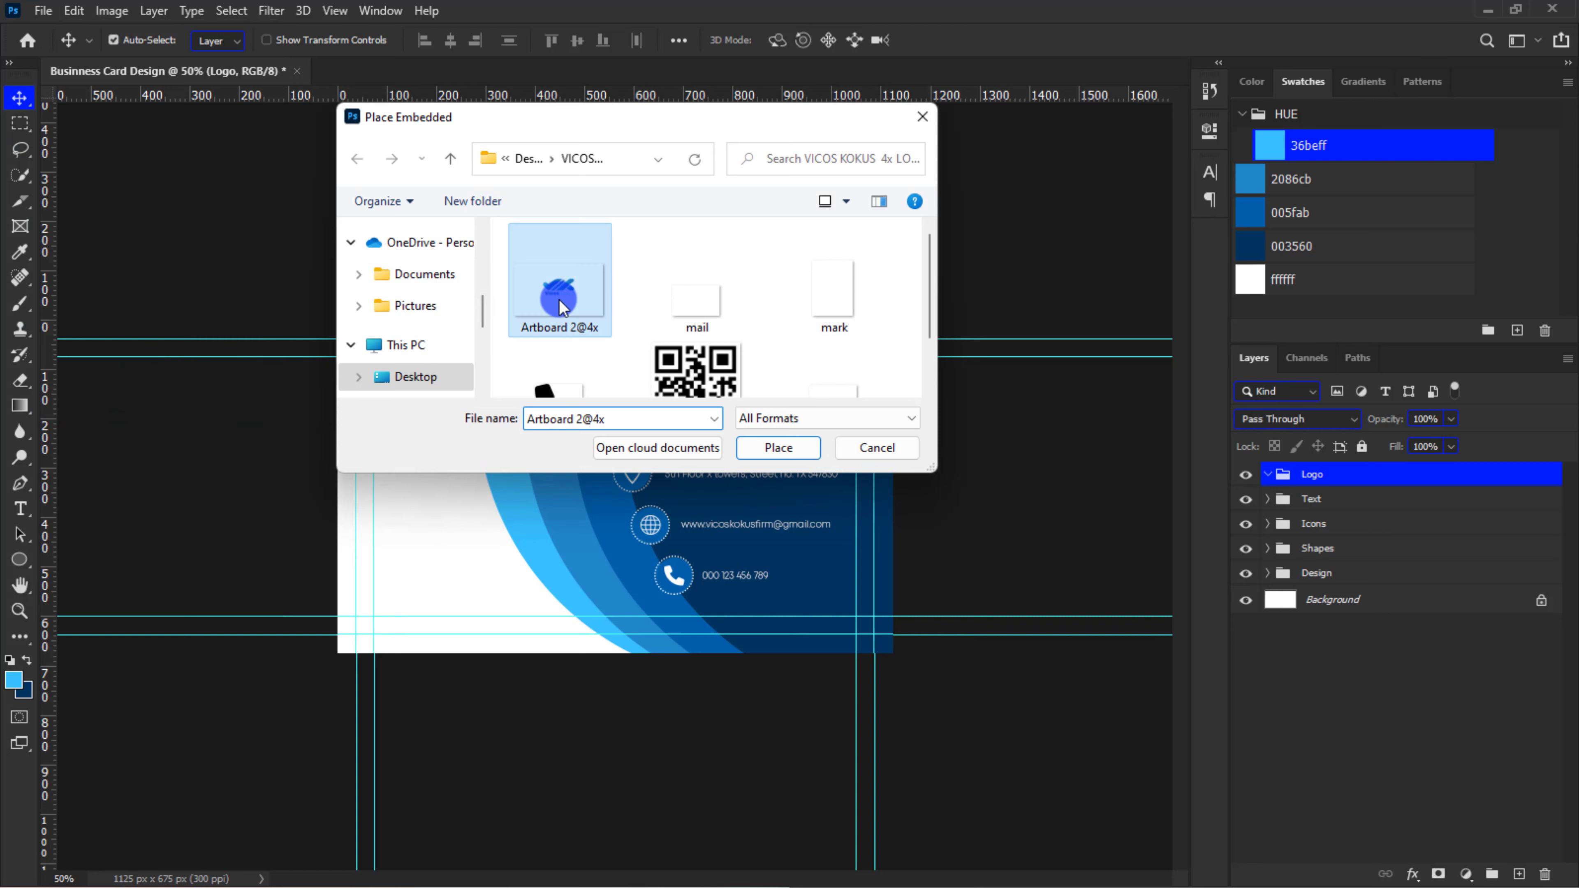
click(774, 451)
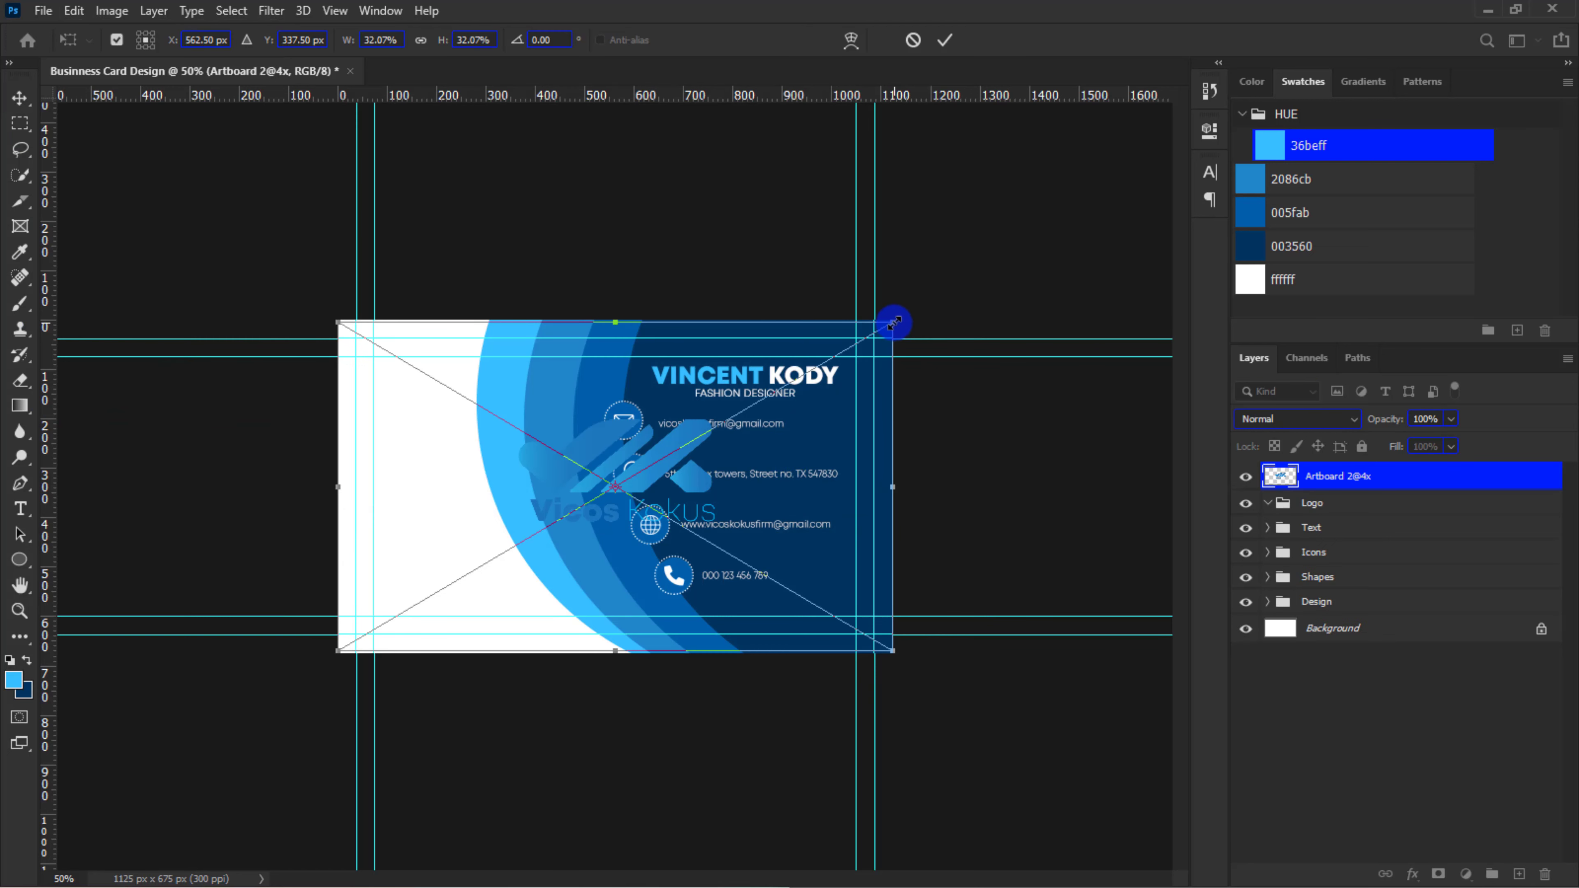
Scale the placed logo down to about 10.4% and position it mid-height in the card's white area
drag(894, 322, 575, 645)
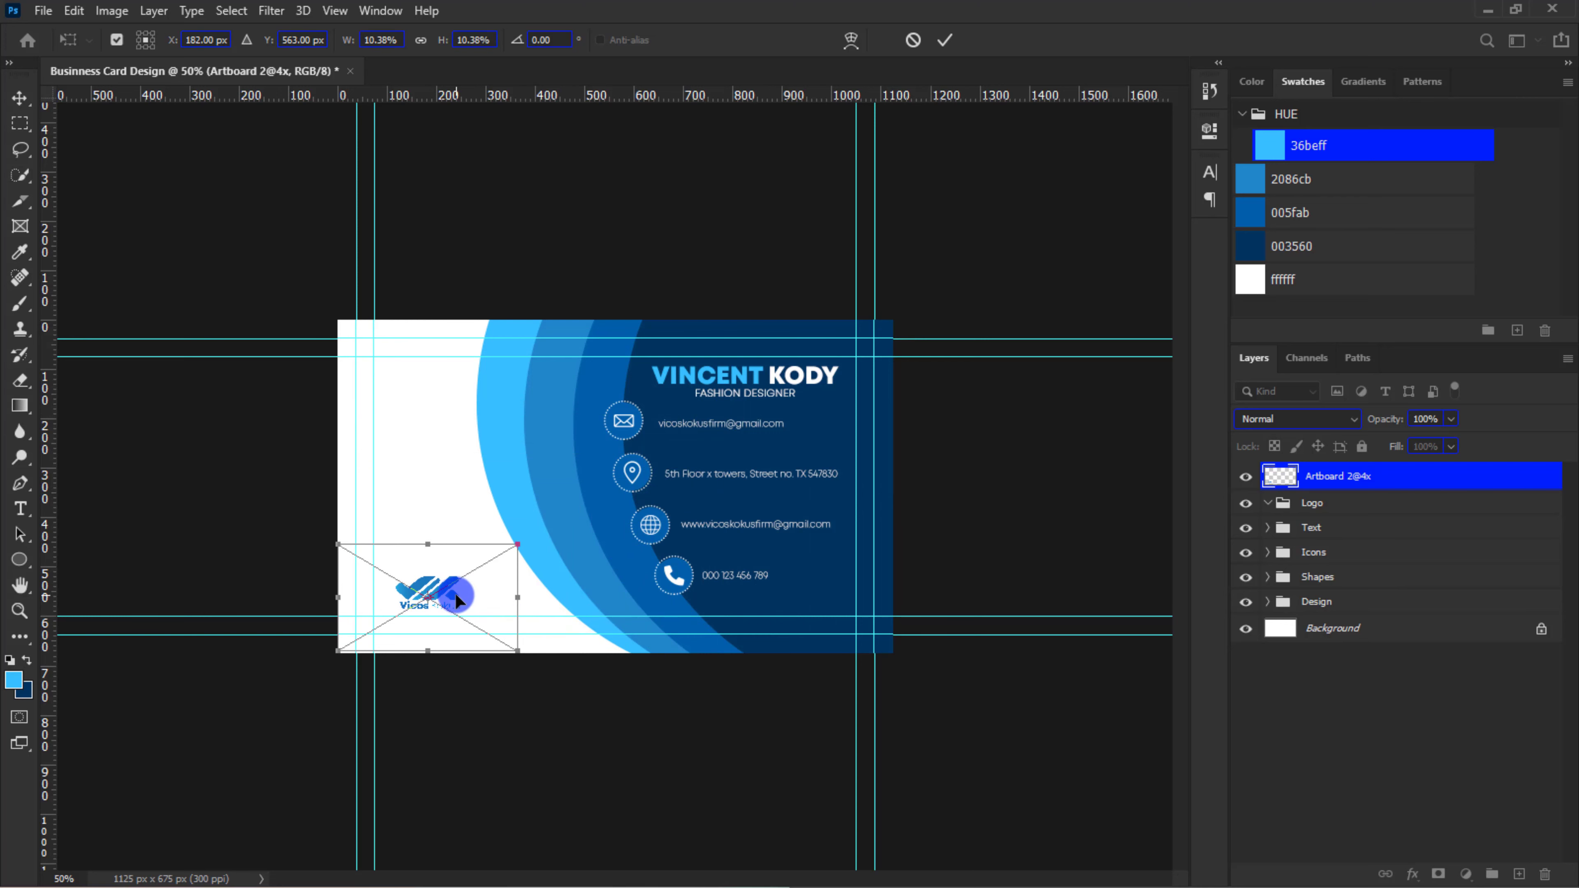
drag(458, 585, 460, 511)
key(Return)
key(ctrl+plus)
key(ctrl+plus)
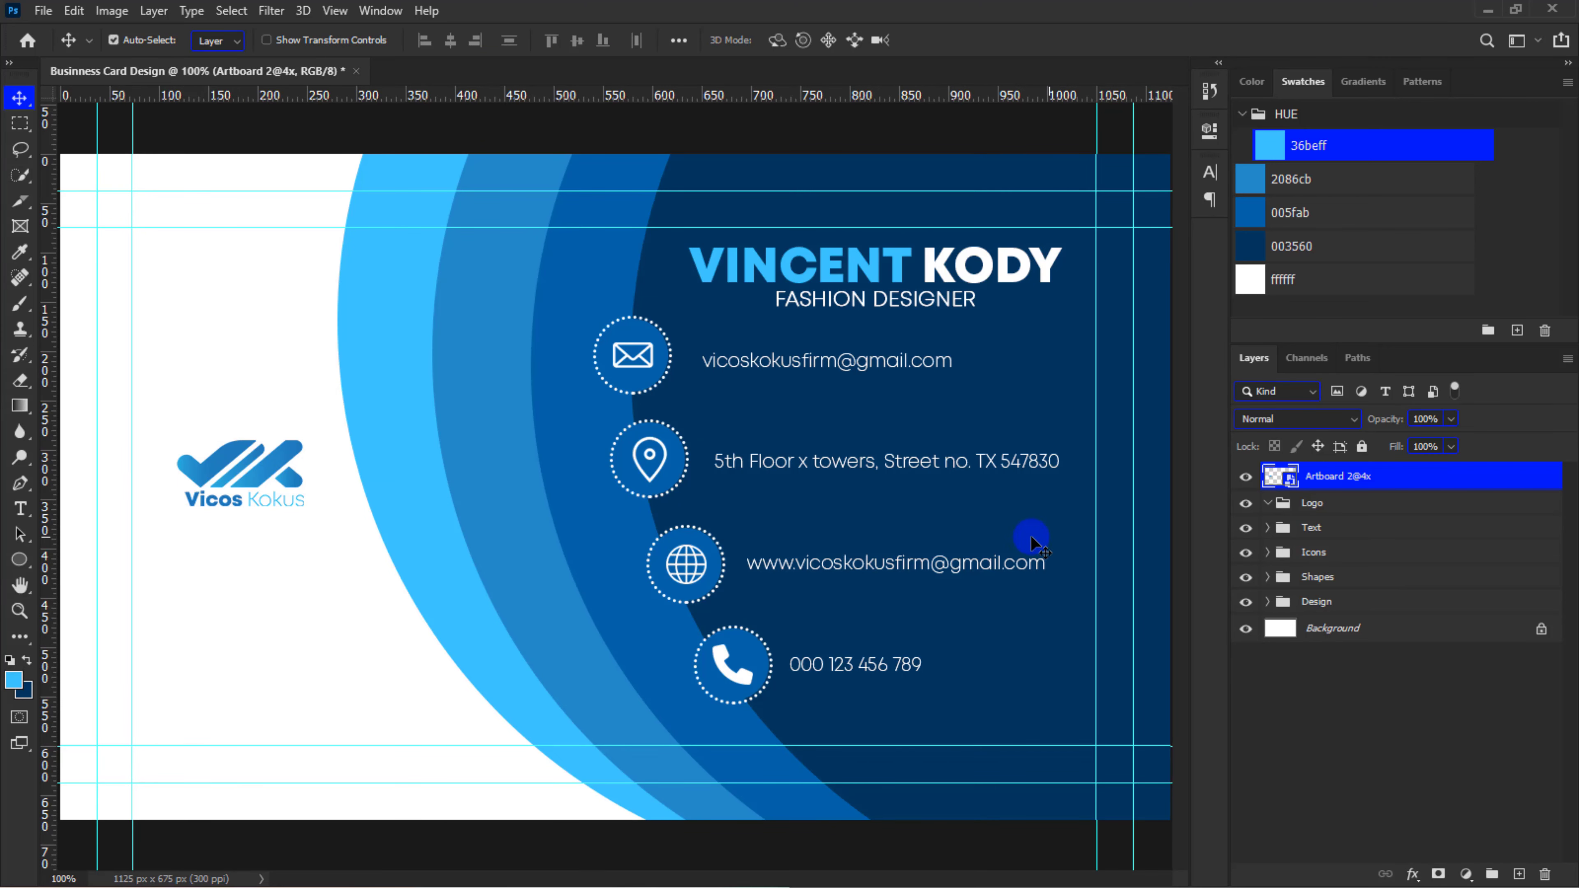
Nudge the Text, Icons, Shapes and Design groups slightly to the right together
click(1353, 529)
shift+click(1346, 606)
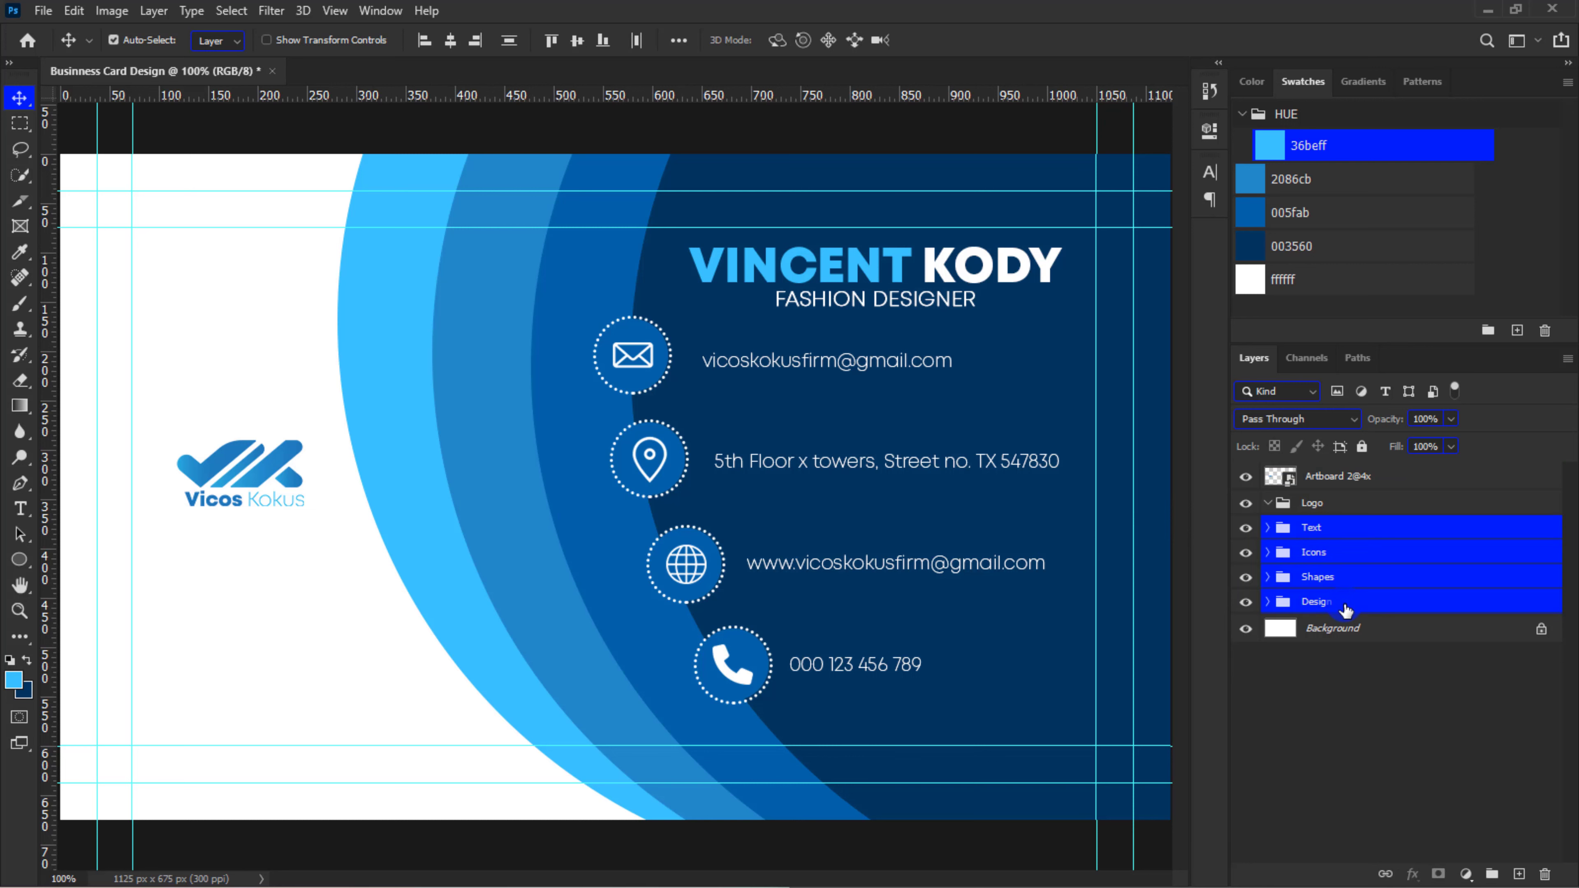
key(Right)
key(Right)
key(Right)
key(Right)
key(Right)
key(Right)
key(Right)
key(Right)
key(Right)
key(Right)
key(Right)
key(Right)
key(Right)
key(Right)
key(Right)
key(Right)
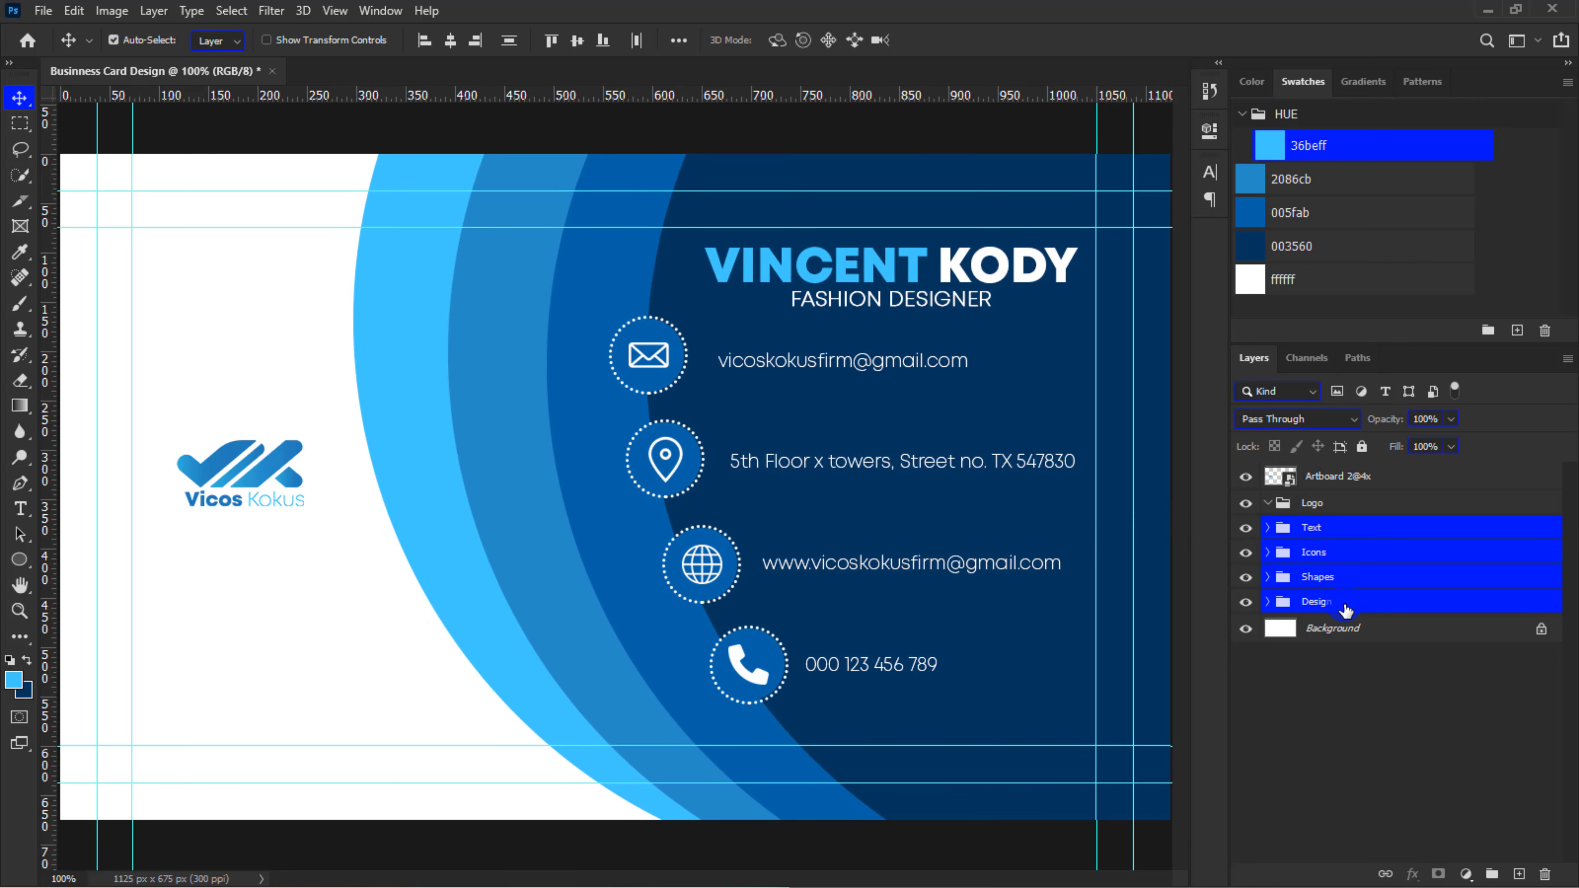
Move the logo layer into the Logo group, then enlarge the logo to about 14.5% and reposition it slightly
drag(1305, 476, 1314, 502)
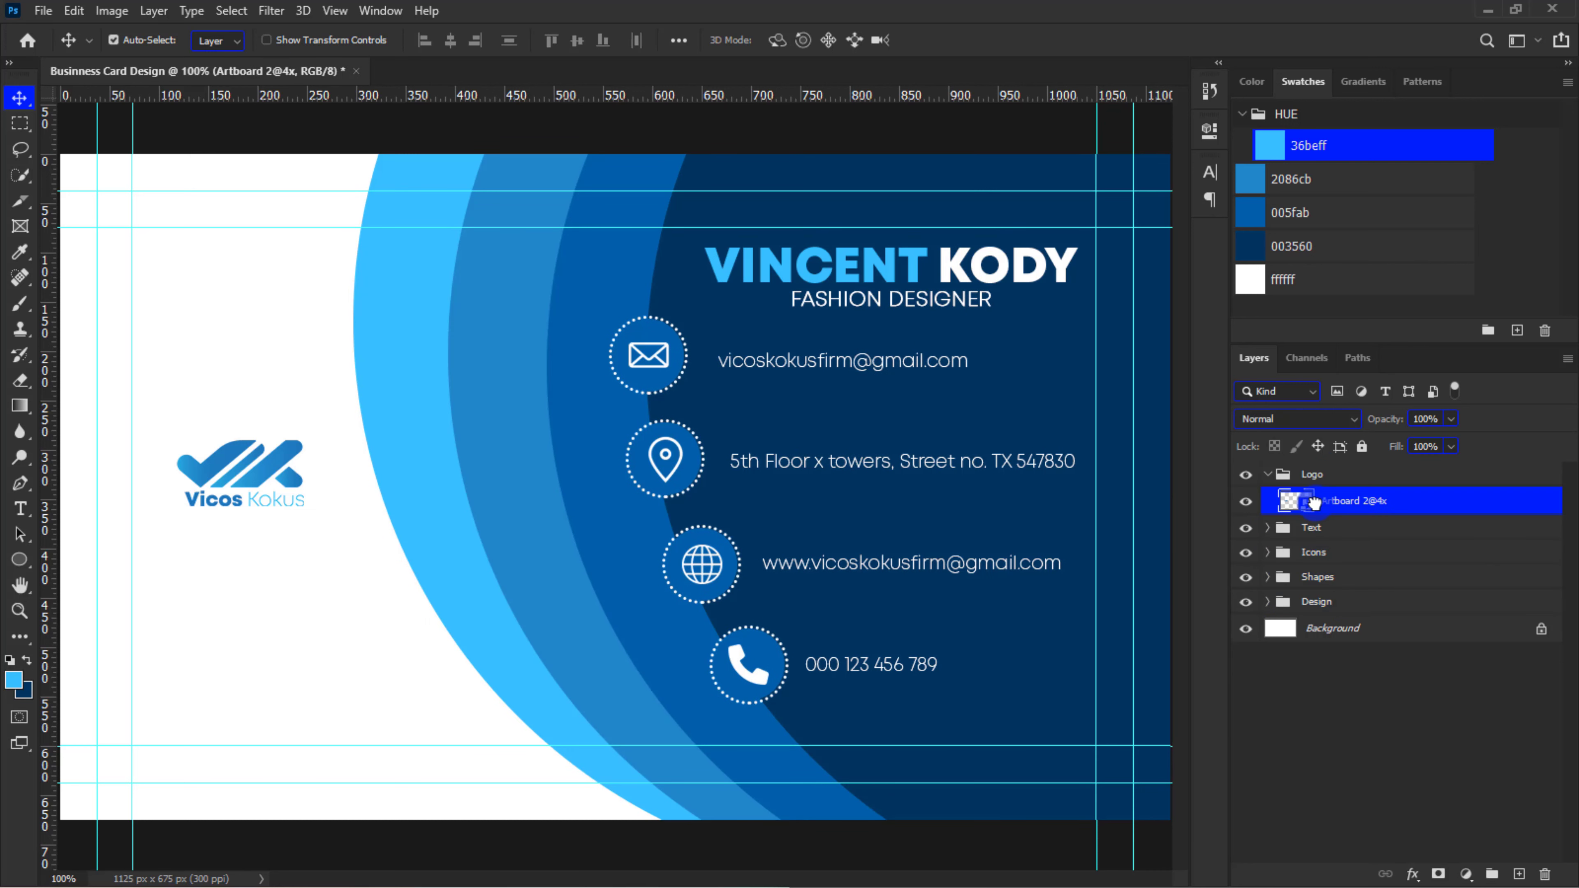
key(ctrl+t)
drag(400, 386, 499, 349)
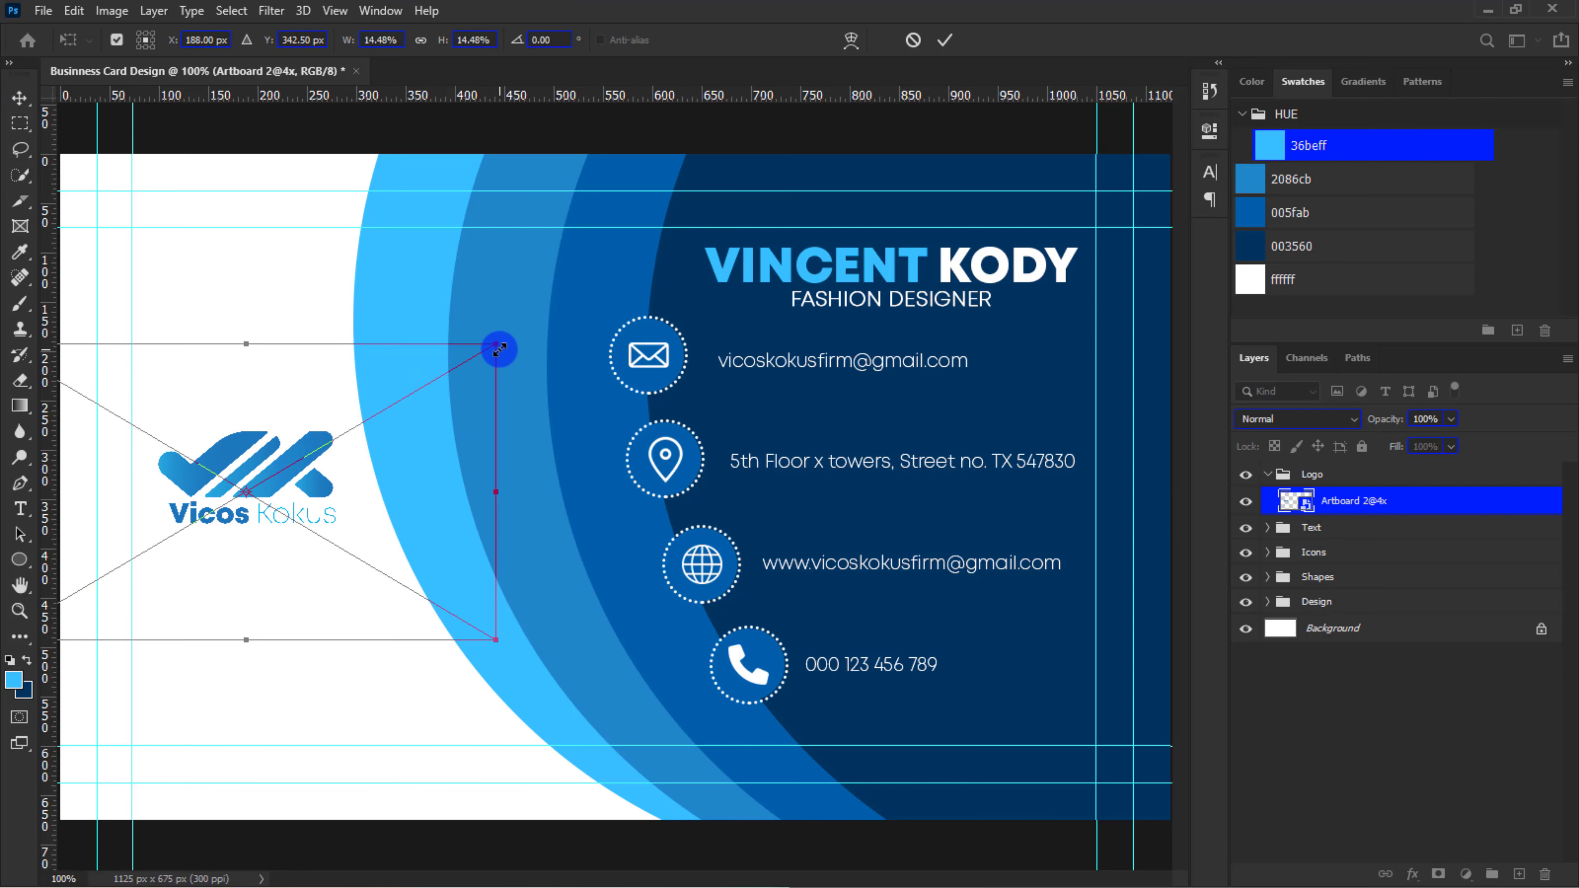
drag(291, 457, 298, 466)
key(Return)
Copy the job title text below the logo, colour the copy with 36beff and change its wording to "TAGLINE HERE"
drag(839, 305, 201, 548)
click(1272, 141)
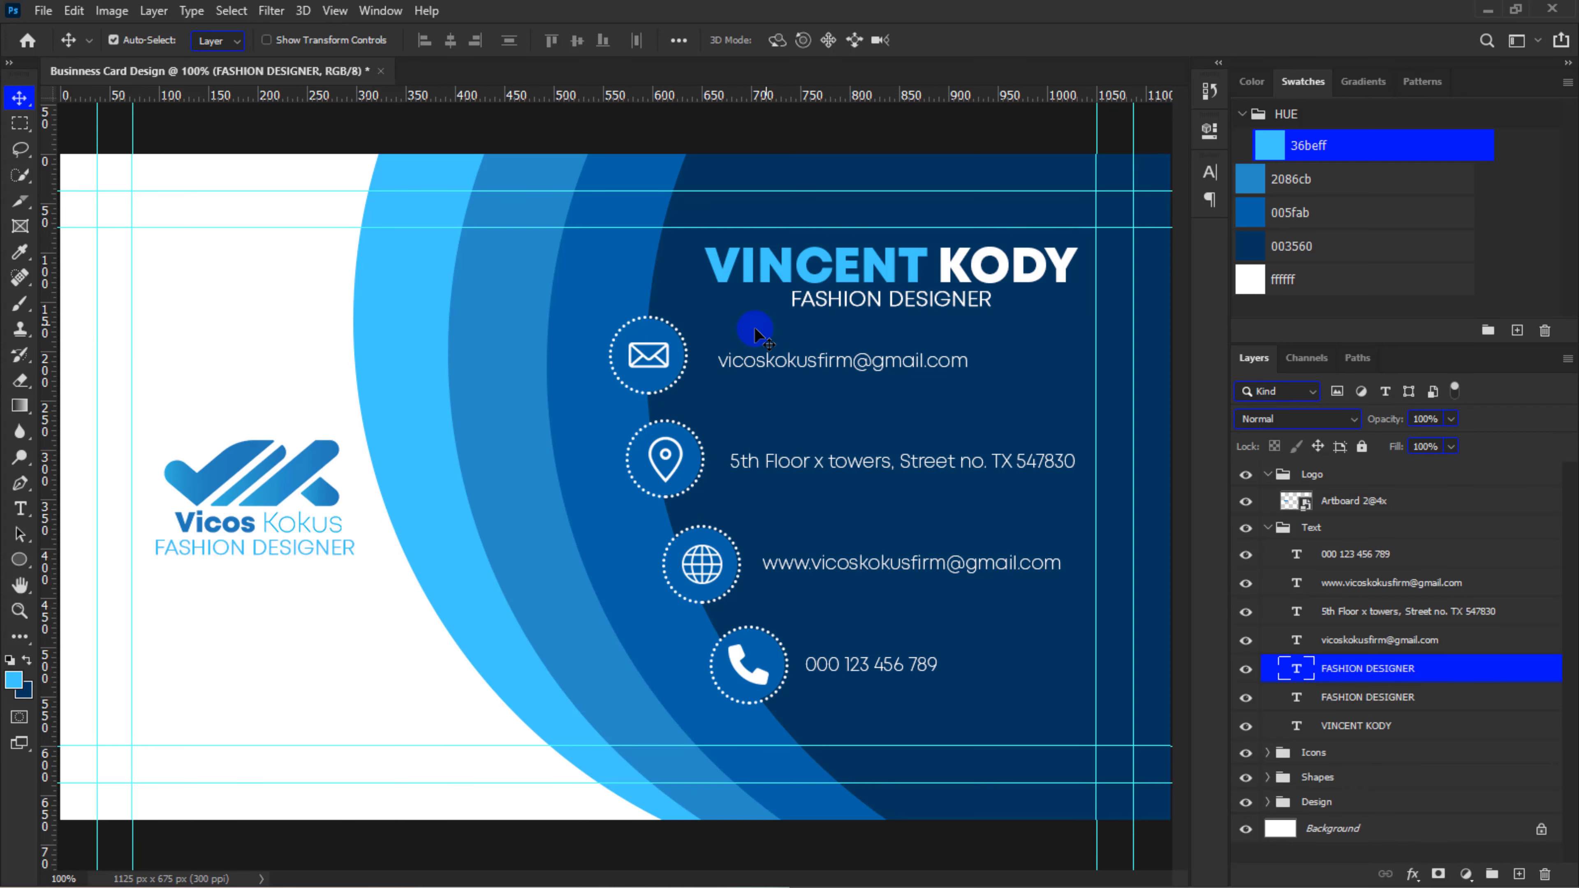
double_click(282, 543)
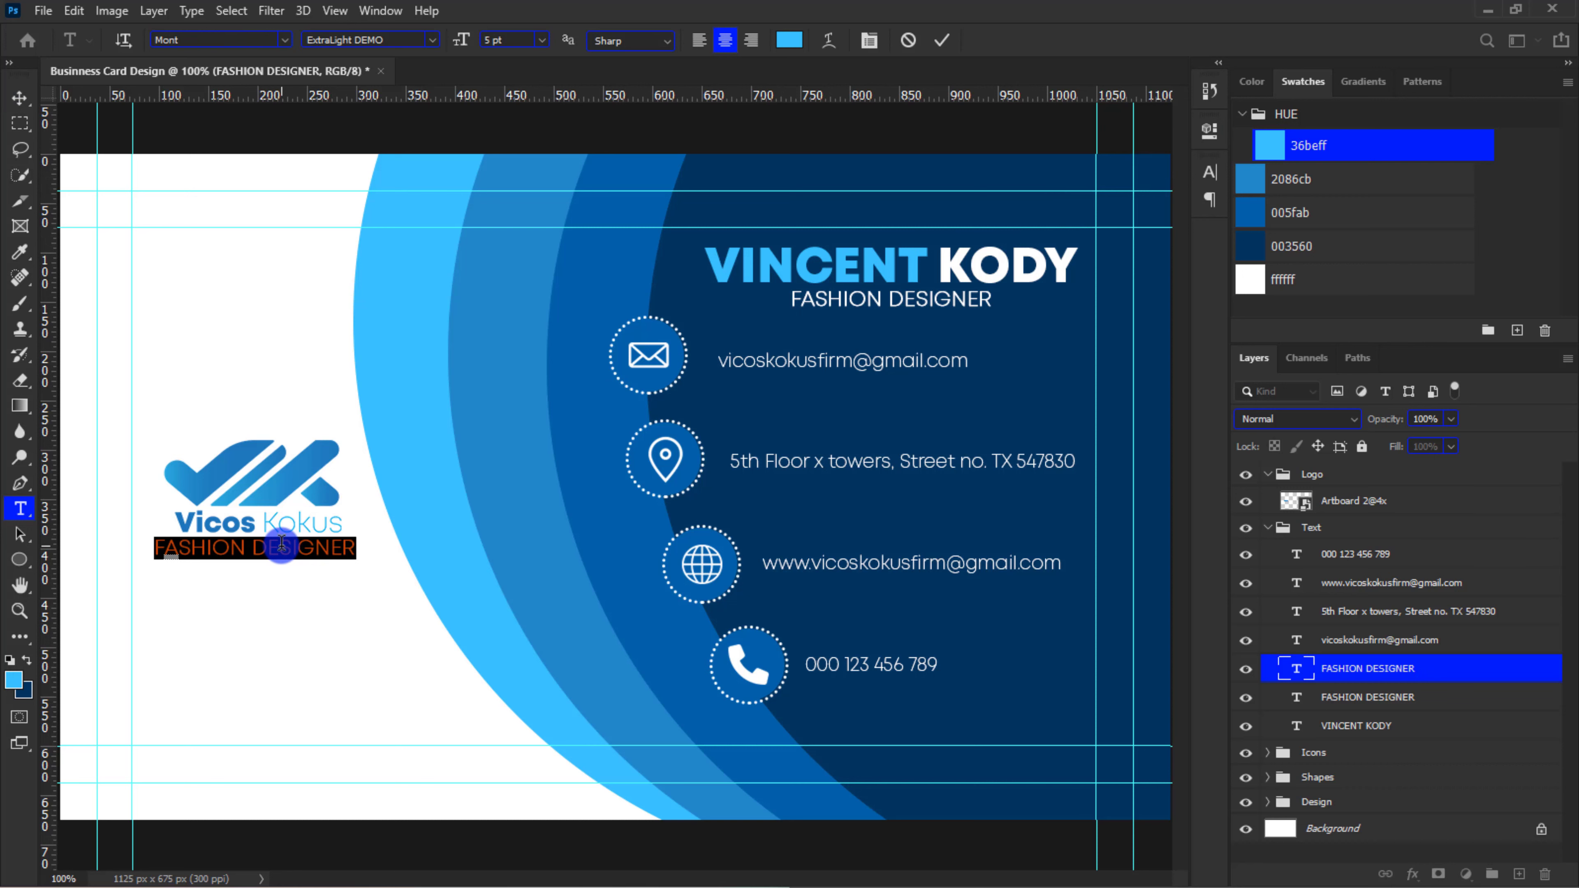
text(TAGLINE HERE)
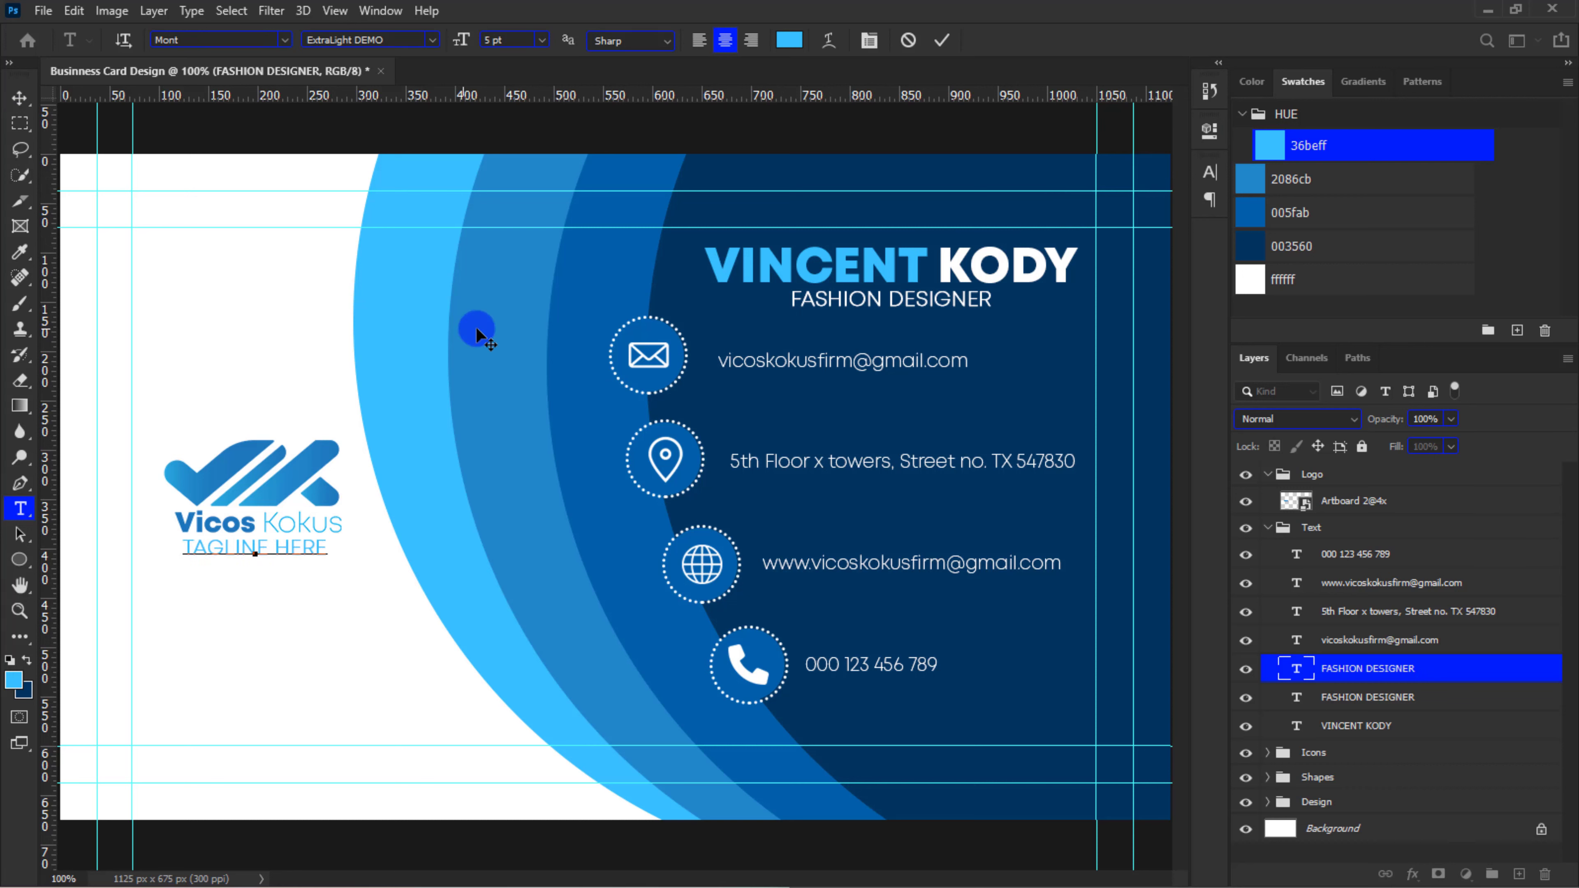
click(941, 40)
key(v)
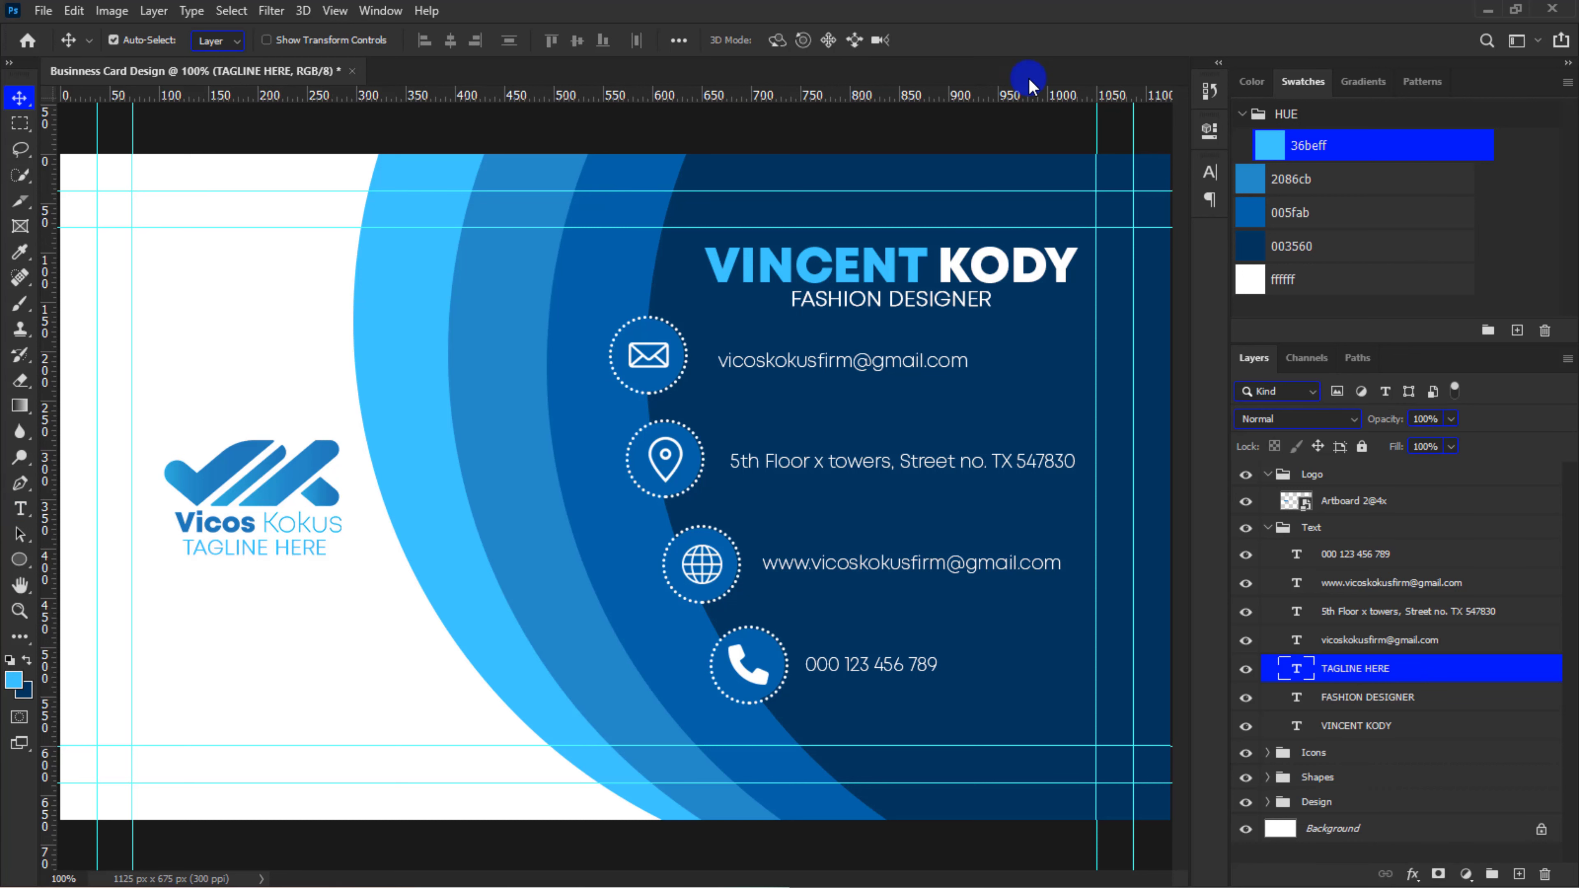
Reduce the tagline's font size and centre the line beneath the logo
click(1209, 178)
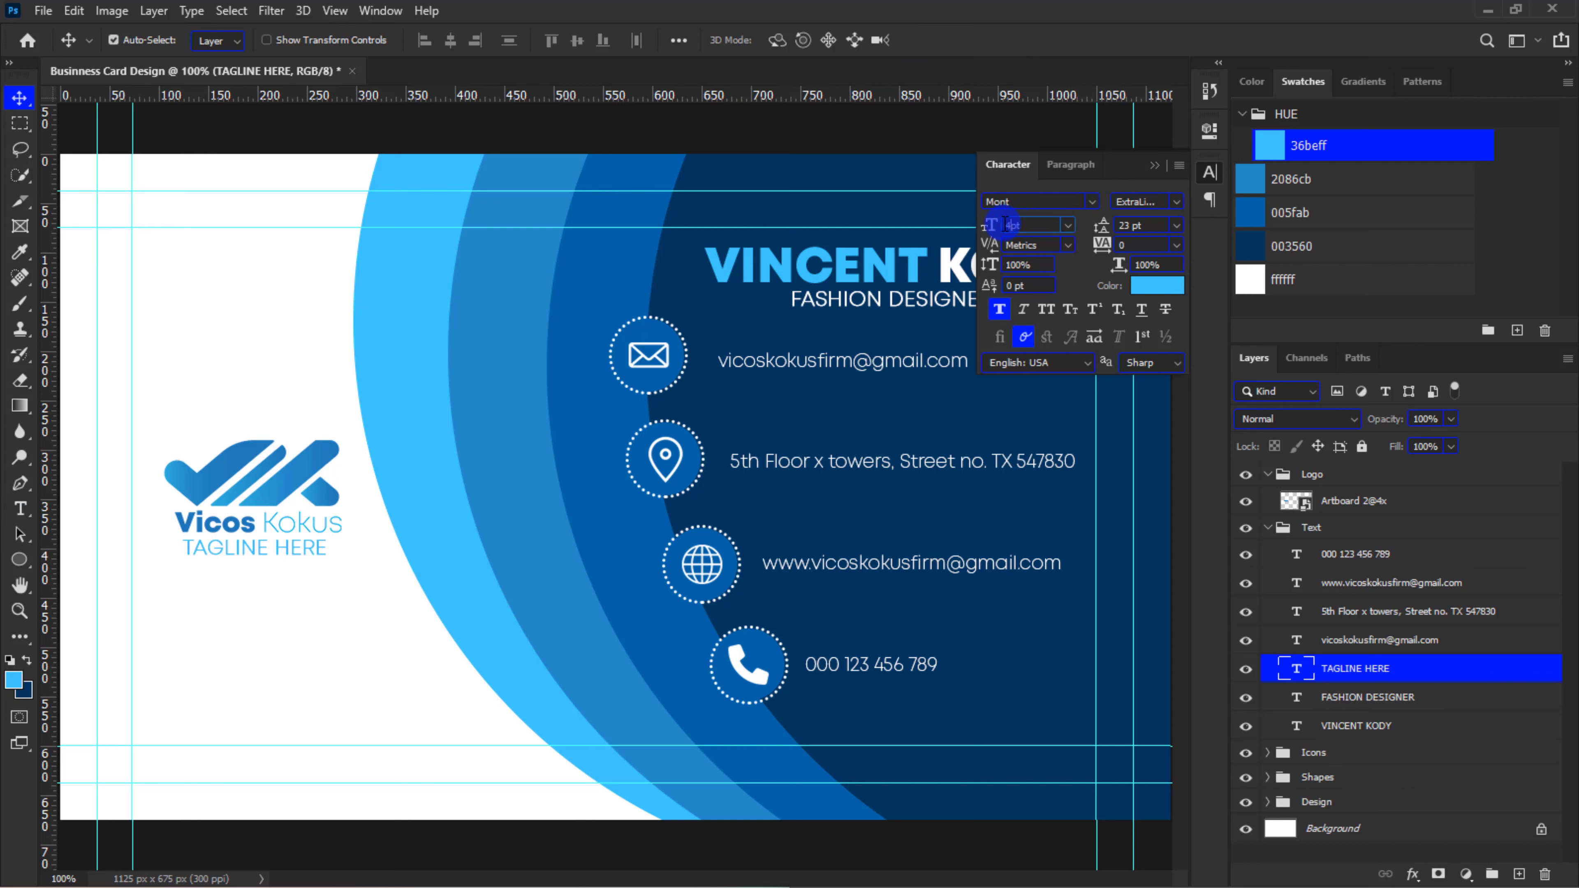
text(7)
key(Return)
click(1154, 177)
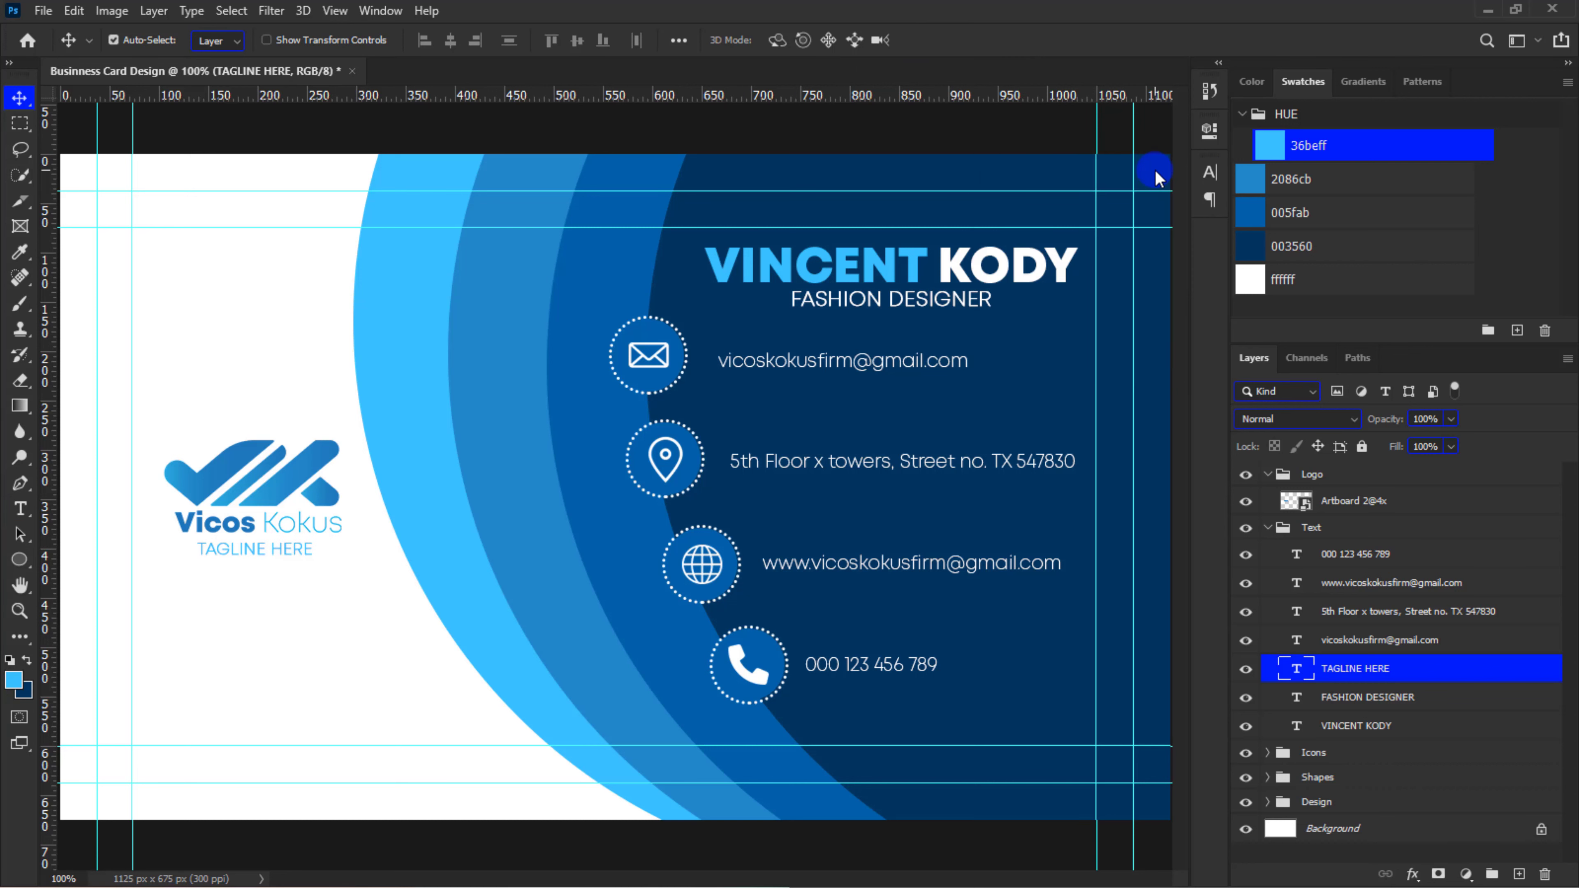
drag(301, 550, 304, 548)
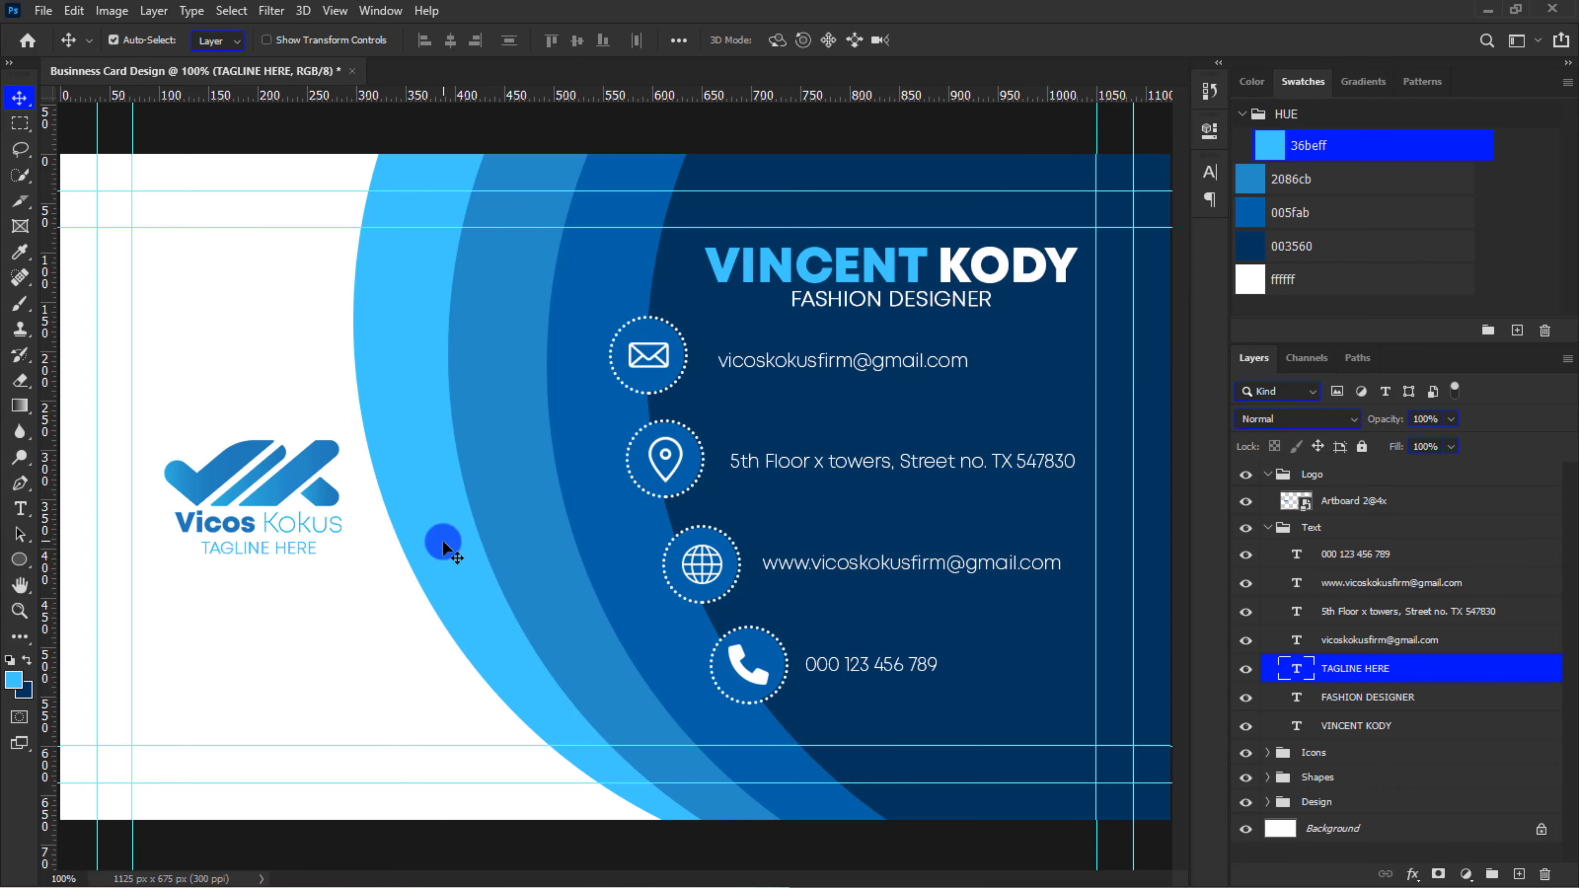
Collapse the Logo and Text groups, and hide the guides over the card
click(1269, 474)
click(1268, 499)
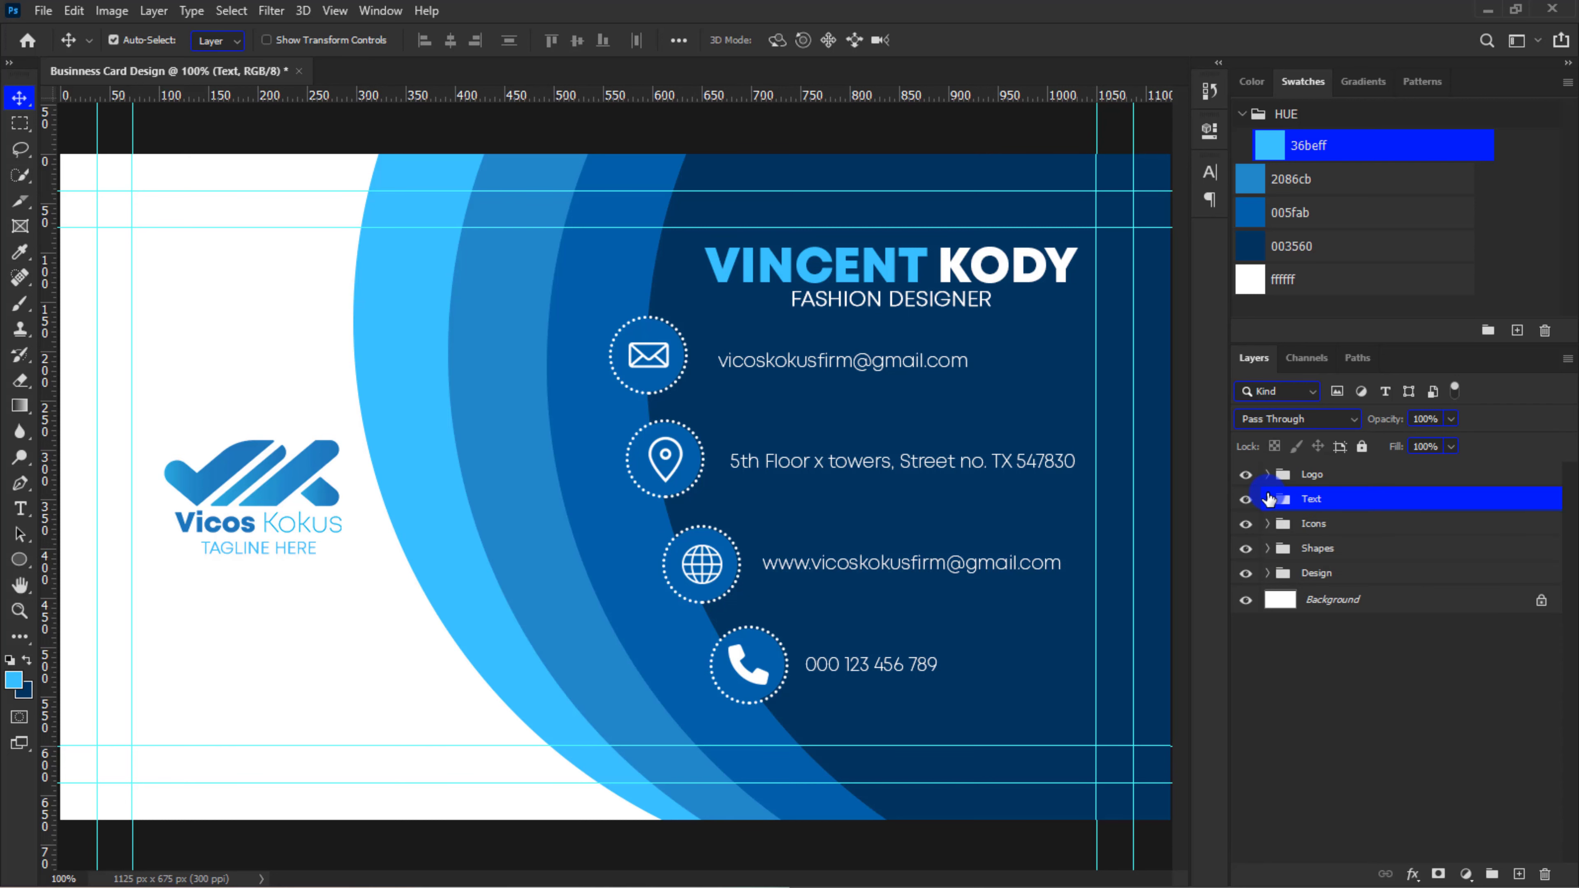
key(ctrl+minus)
key(ctrl+minus)
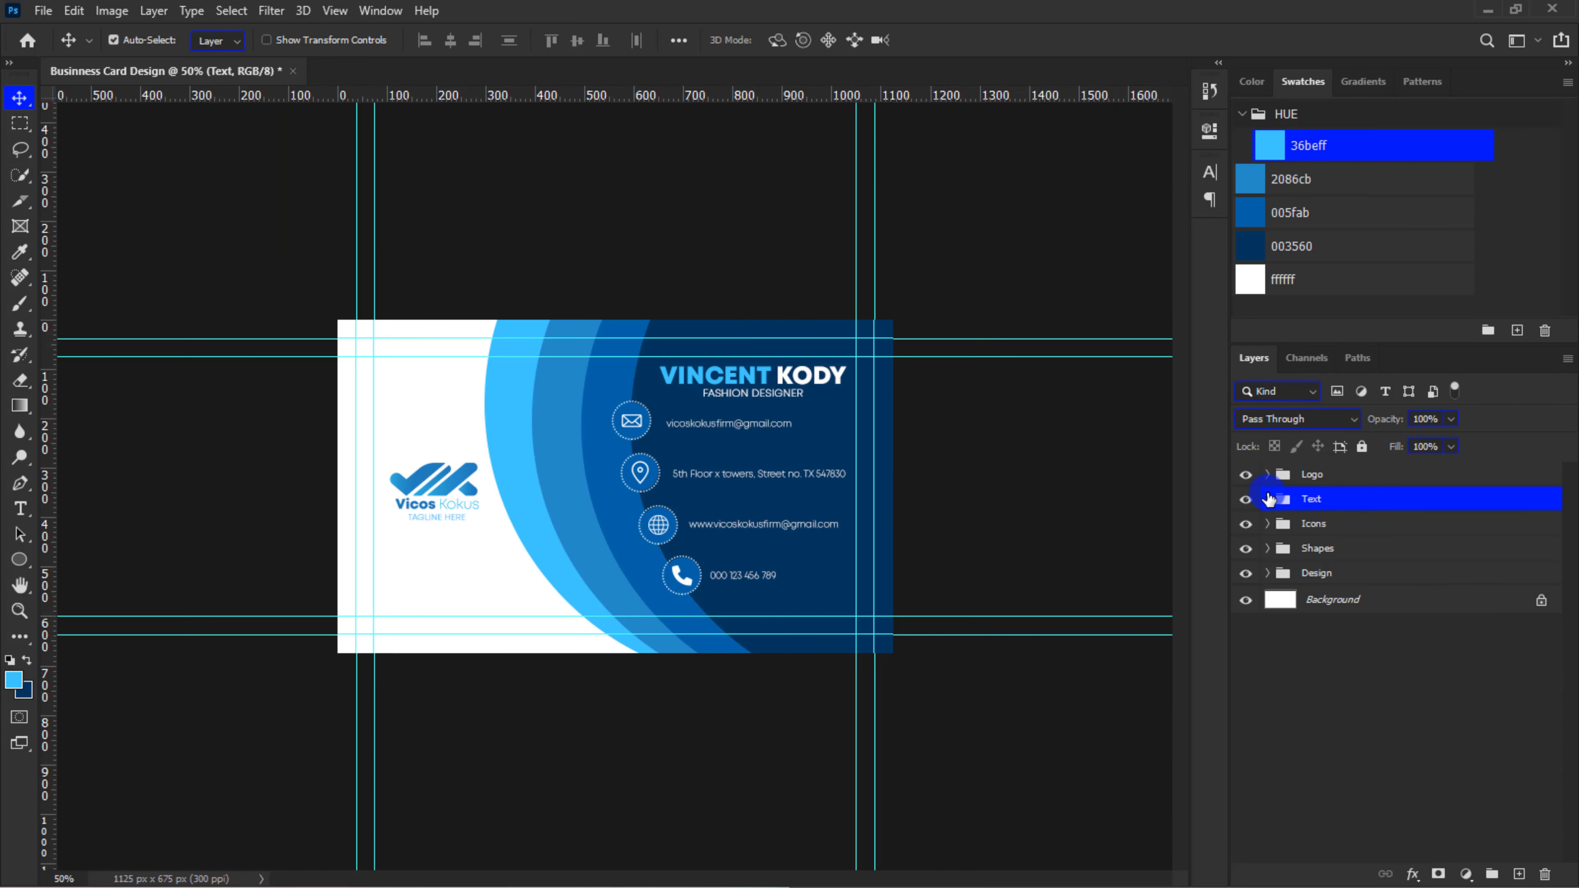
key(alt+bracketright)
key(ctrl+semicolon)
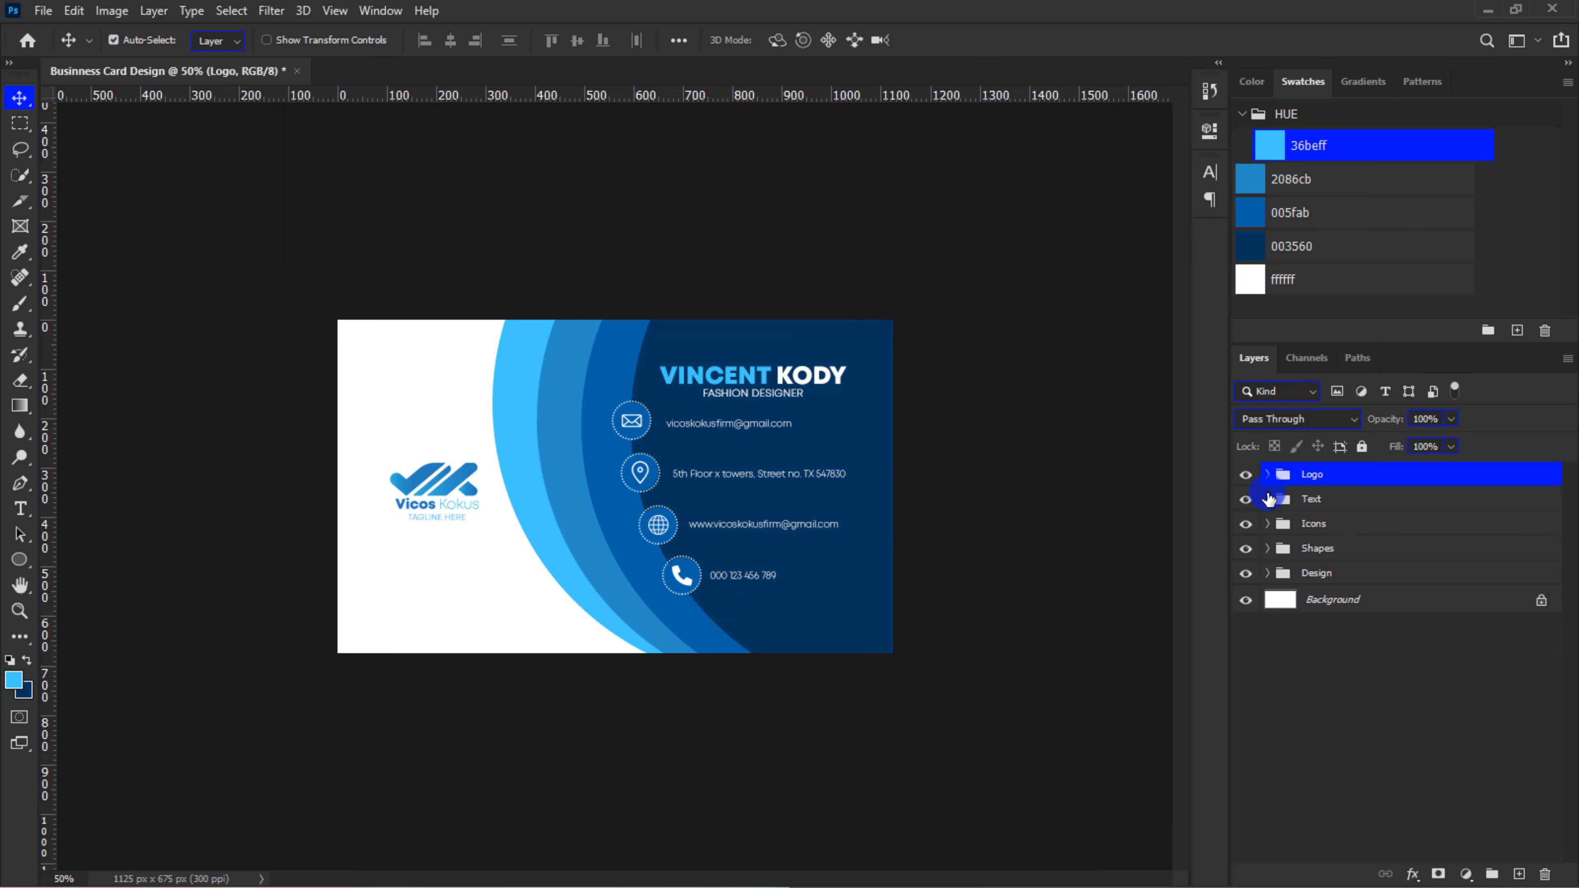
key(ctrl+plus)
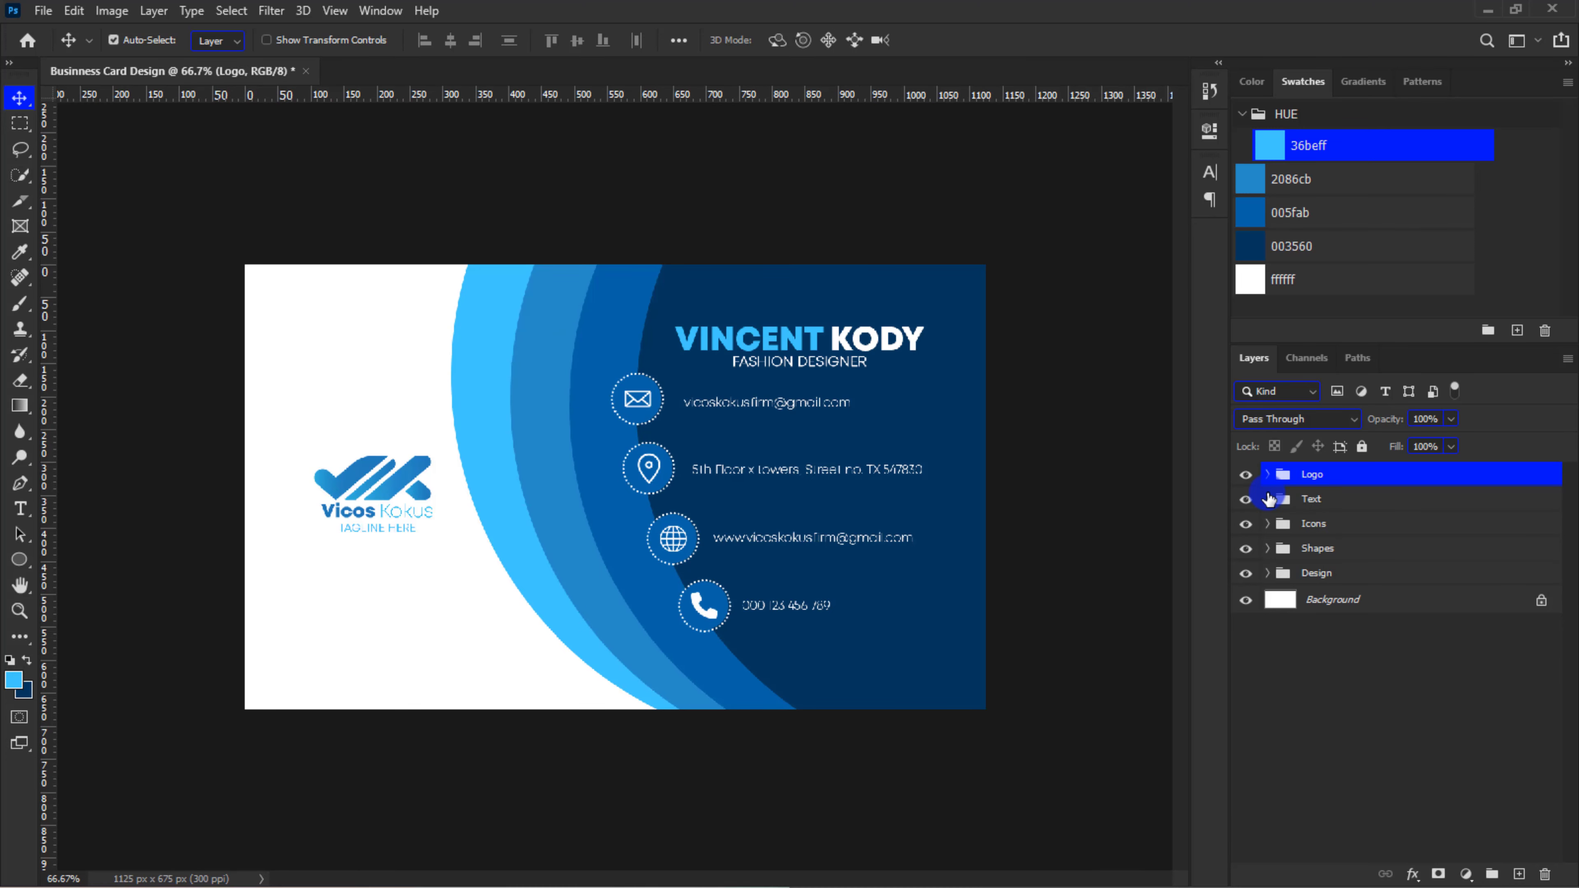
key(ctrl+plus)
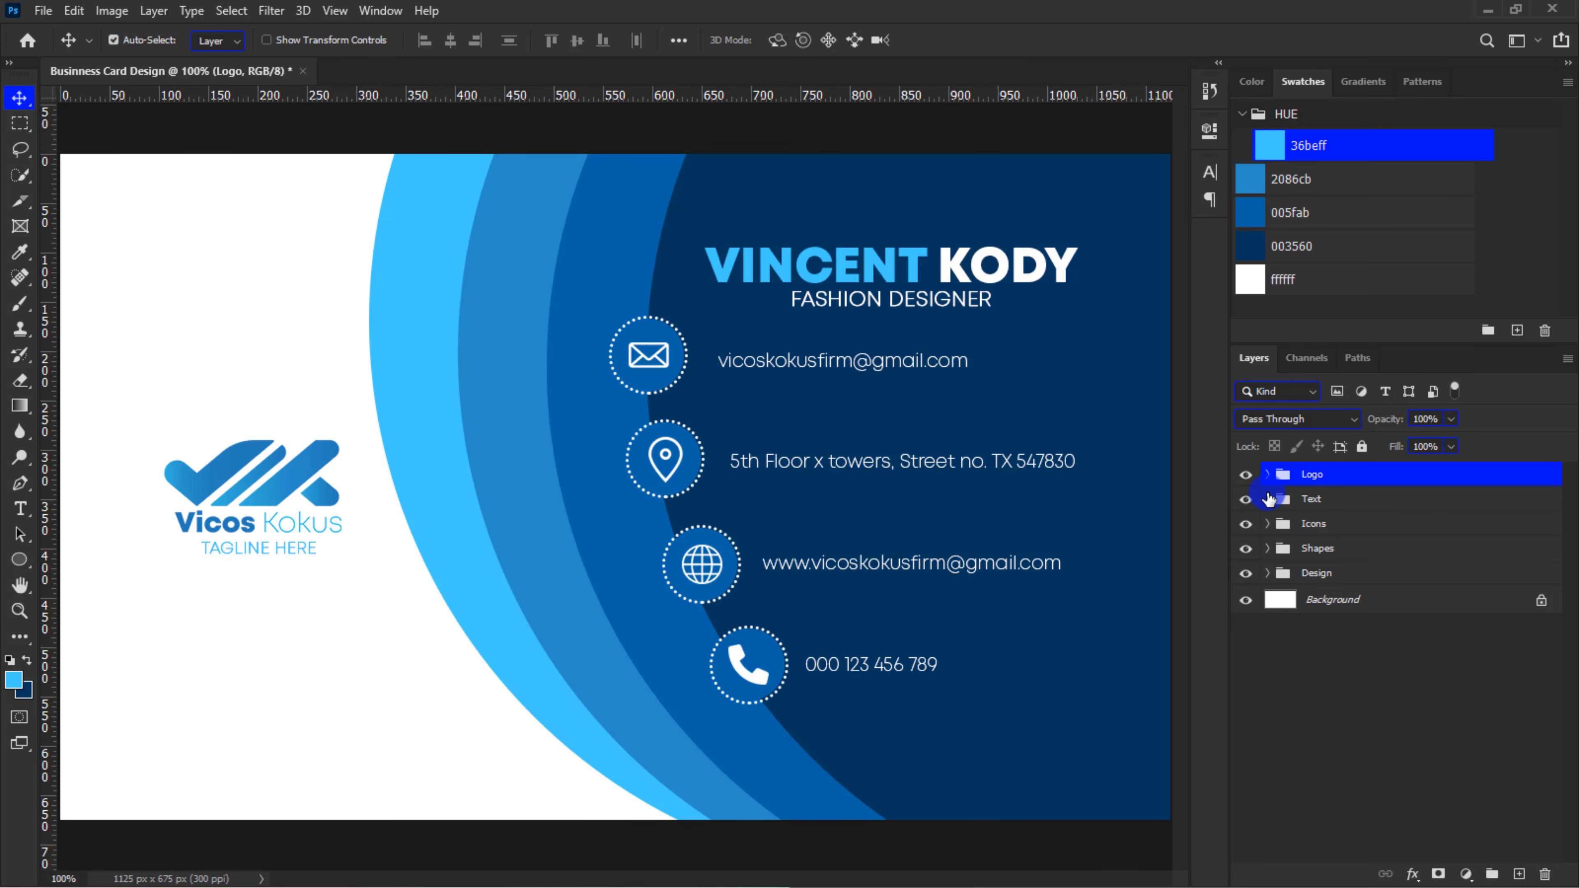
key(ctrl+minus)
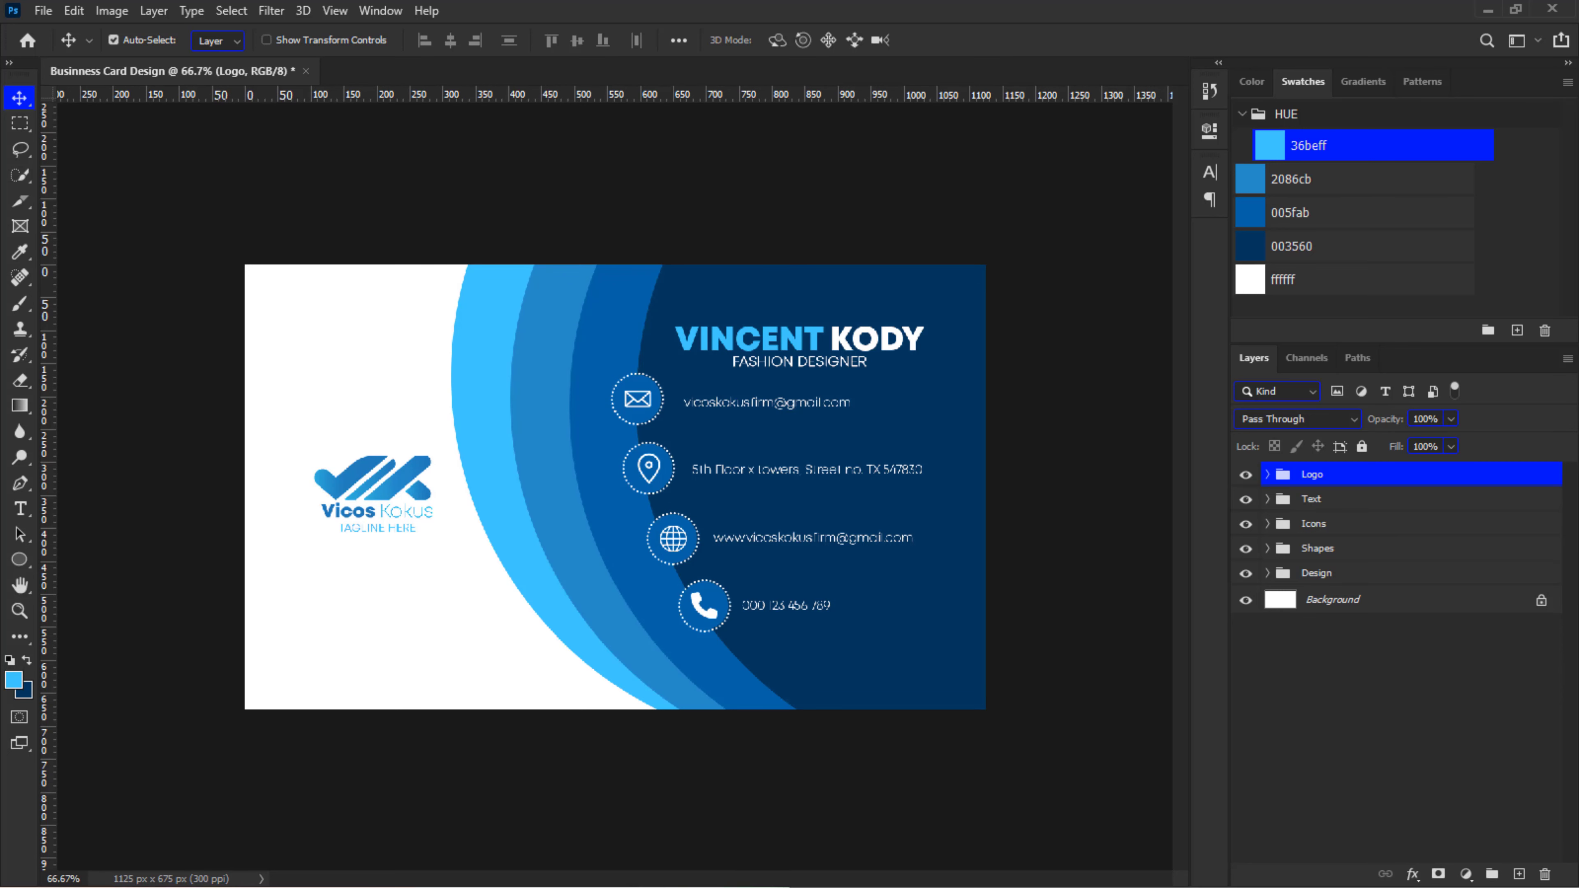
key(ctrl+minus)
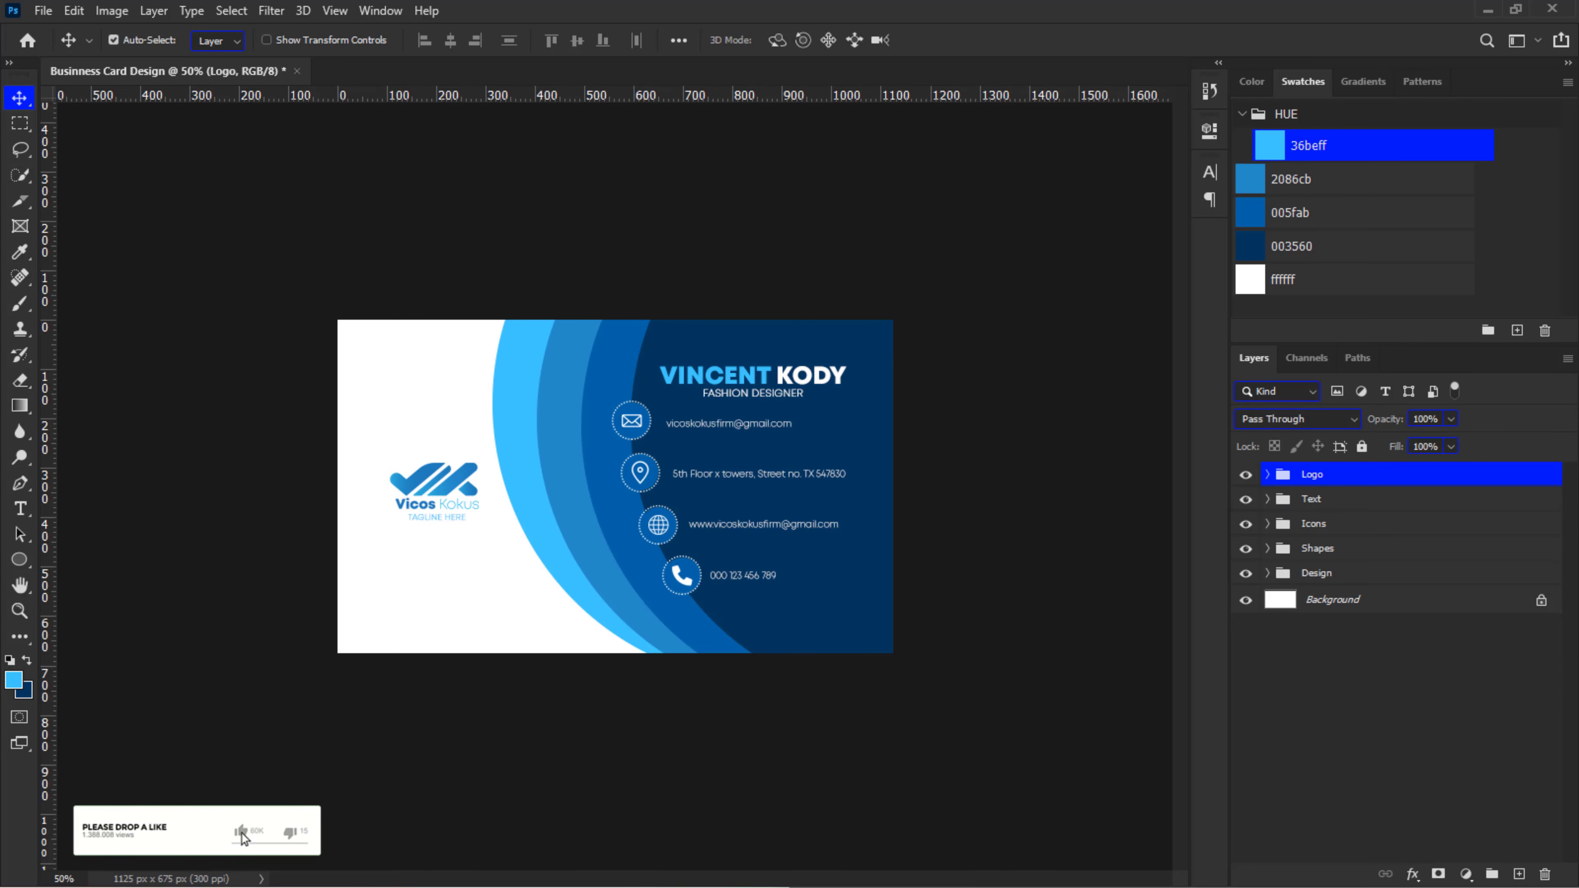